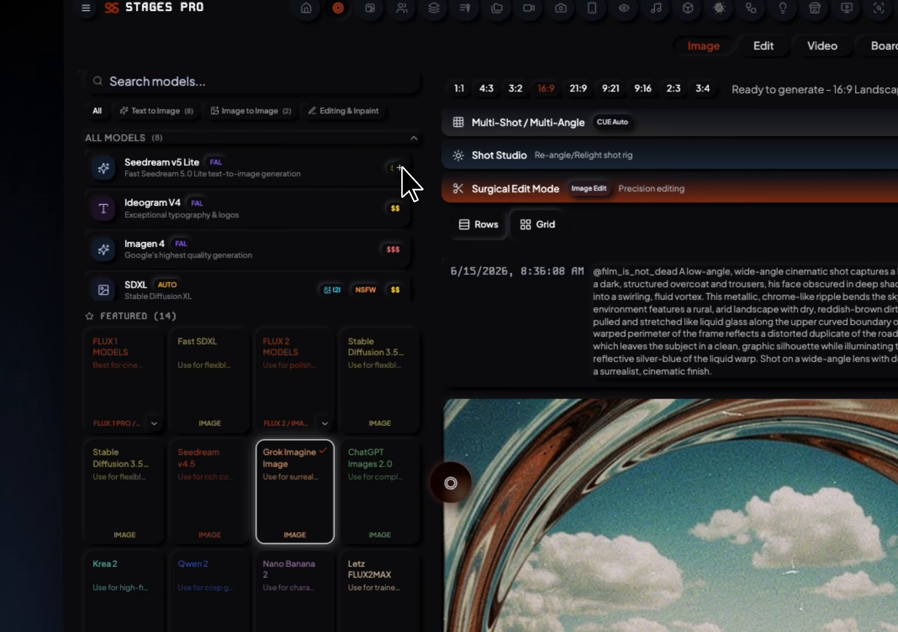
Add Seedream v5 Lite to the featured models and select Ideogram V4 from the full model list.
click(400, 167)
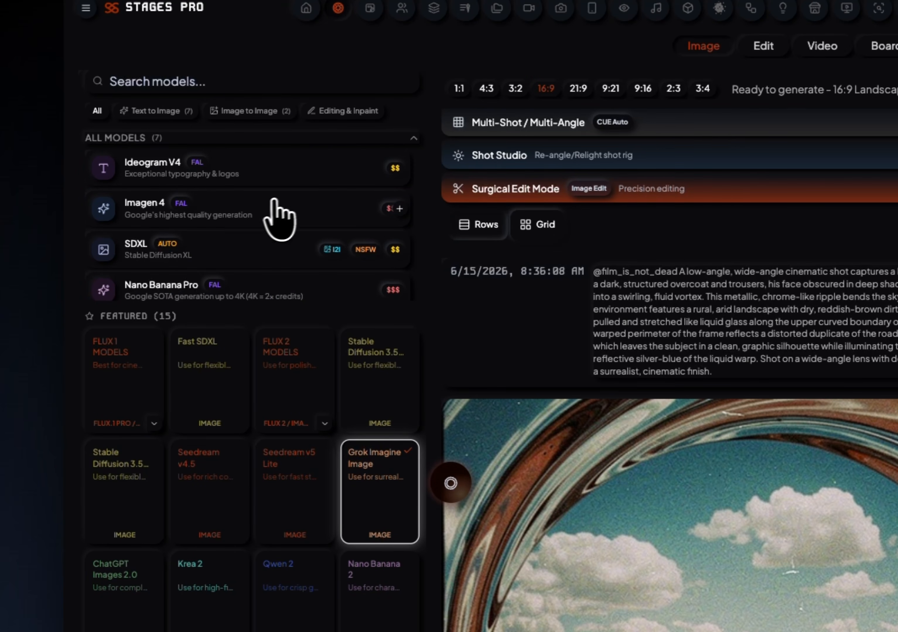
click(259, 203)
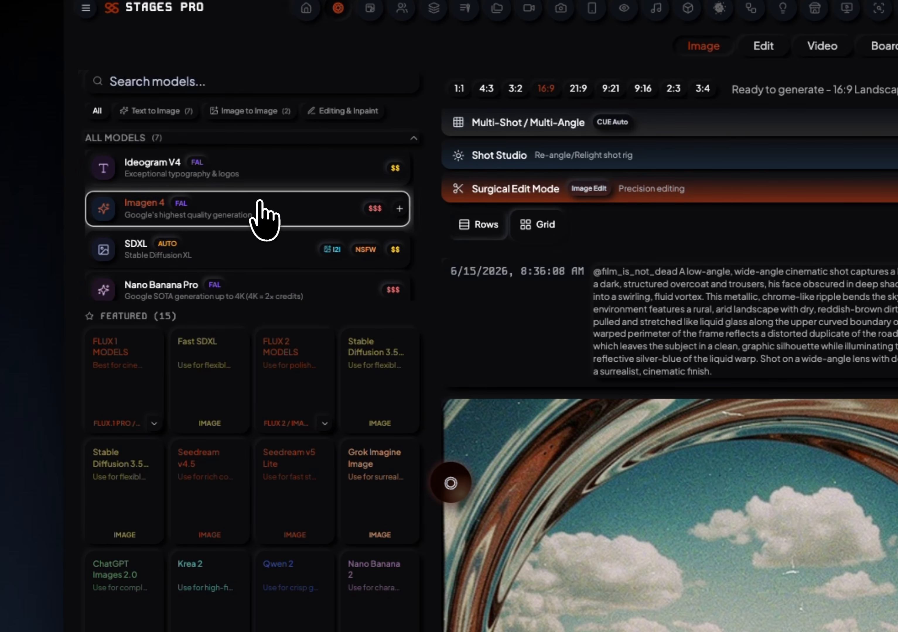
click(257, 172)
click(411, 139)
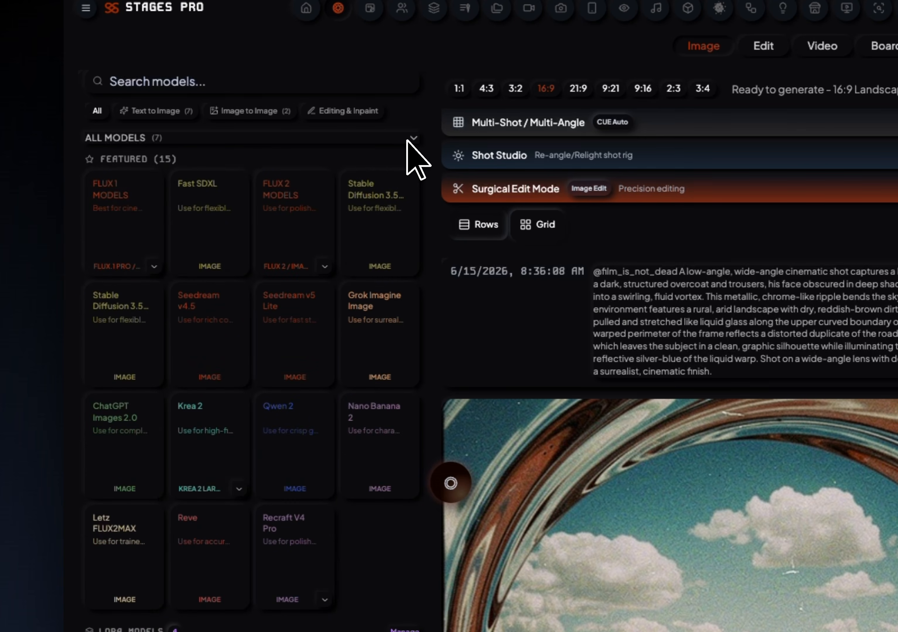
click(412, 139)
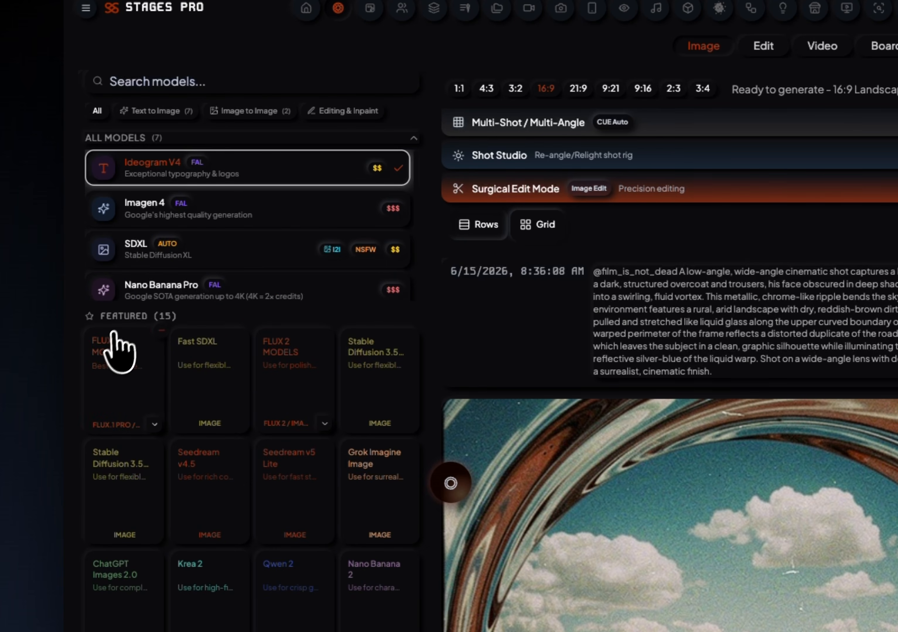
Select the featured FLUX 1 model with its Flux Schnell image variant.
click(154, 423)
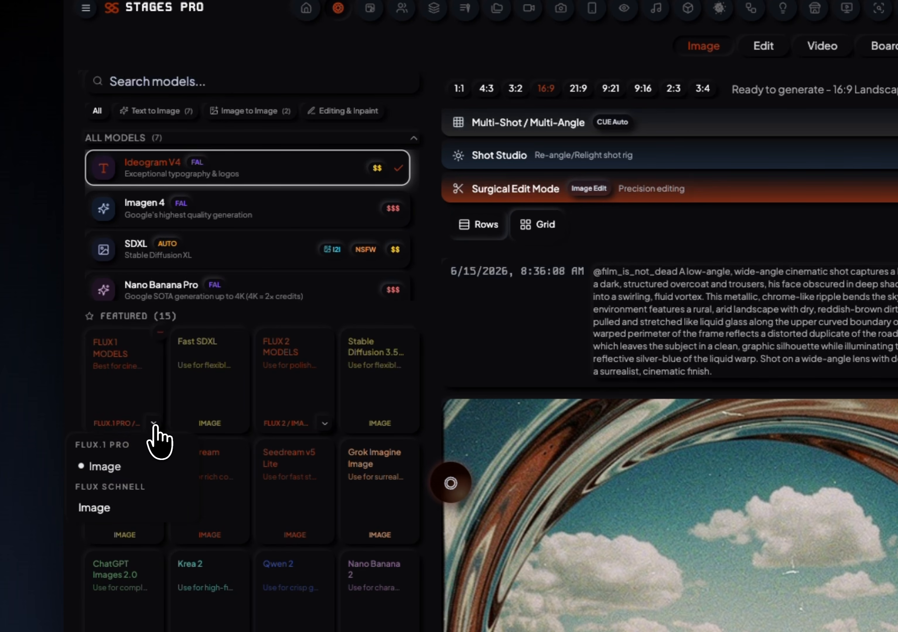
scroll(75, 475, down, 3)
click(93, 436)
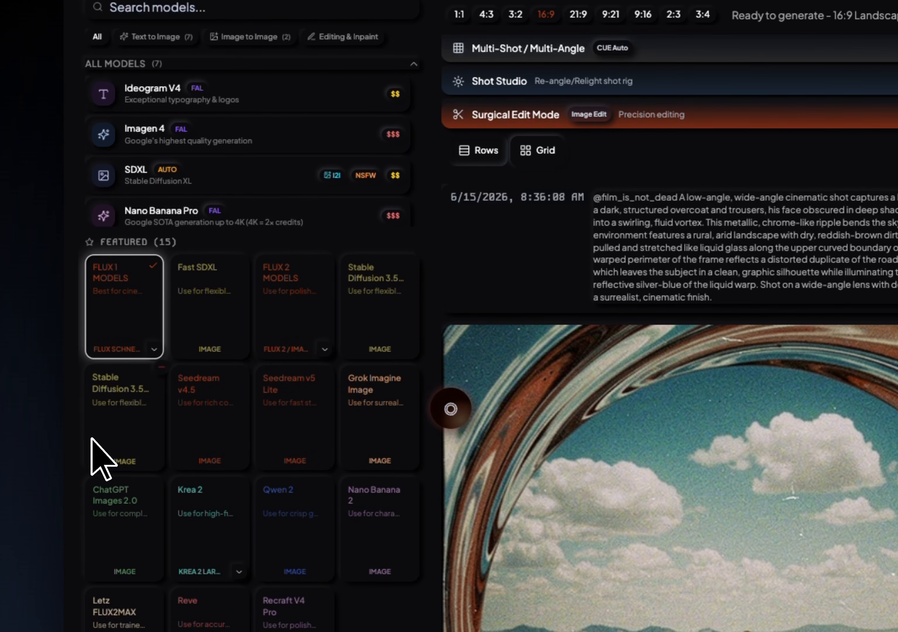
click(154, 351)
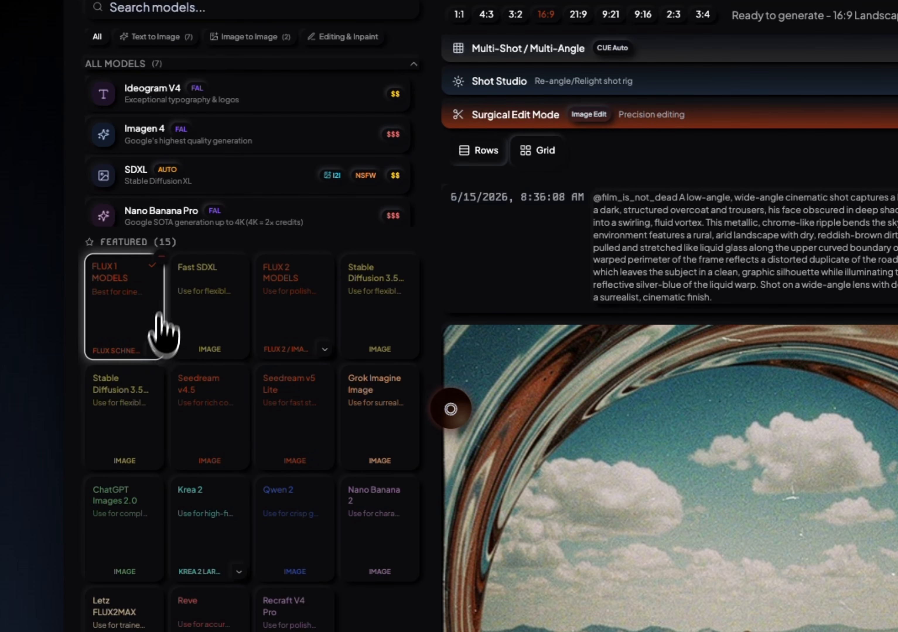
Remove FLUX 1, Fast SDXL, FLUX 2, both Stable Diffusion 3.5 models, Seedream v4.5 and Recraft V4 Pro from the featured models.
click(162, 257)
click(161, 258)
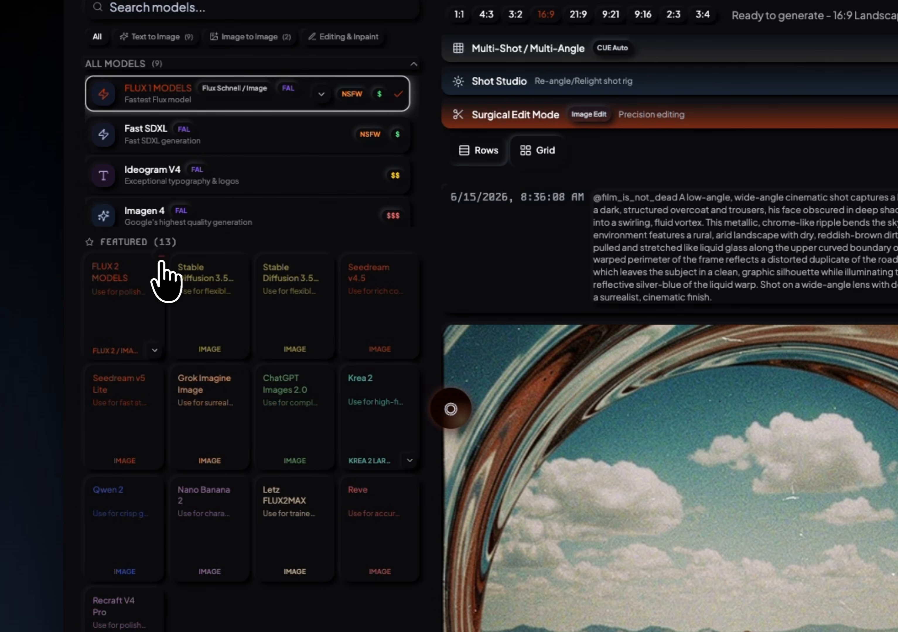
click(161, 257)
click(162, 257)
click(162, 257)
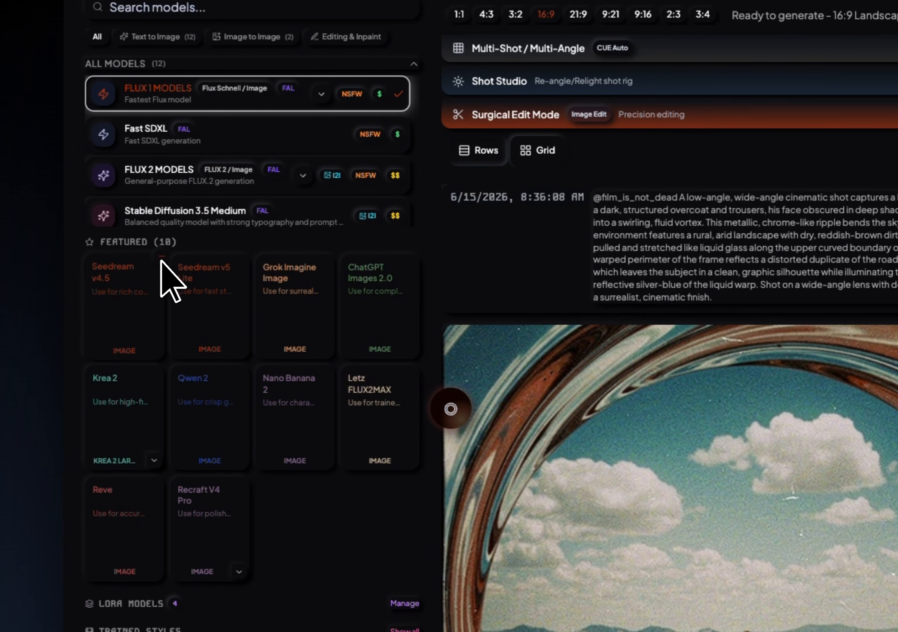
click(162, 257)
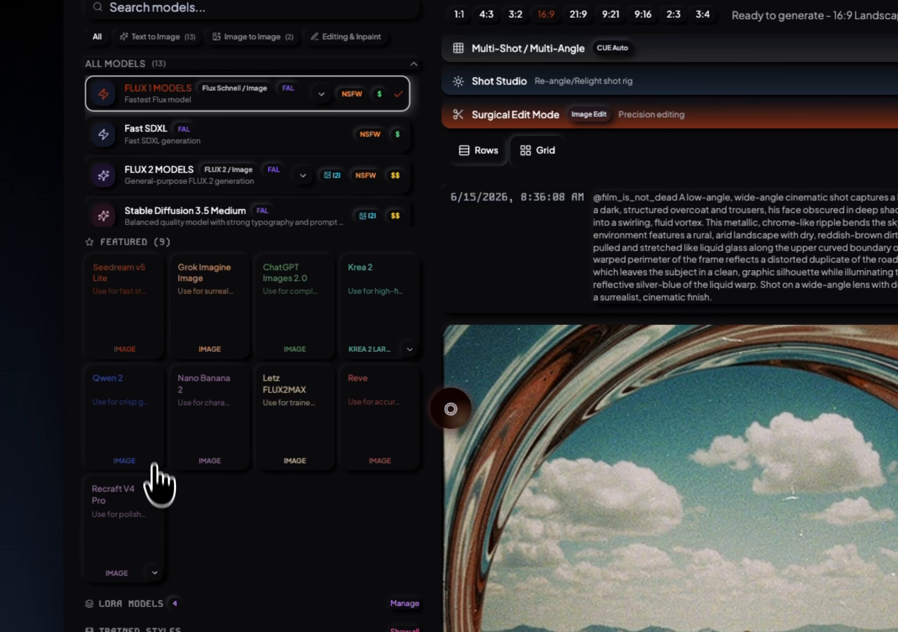
click(161, 480)
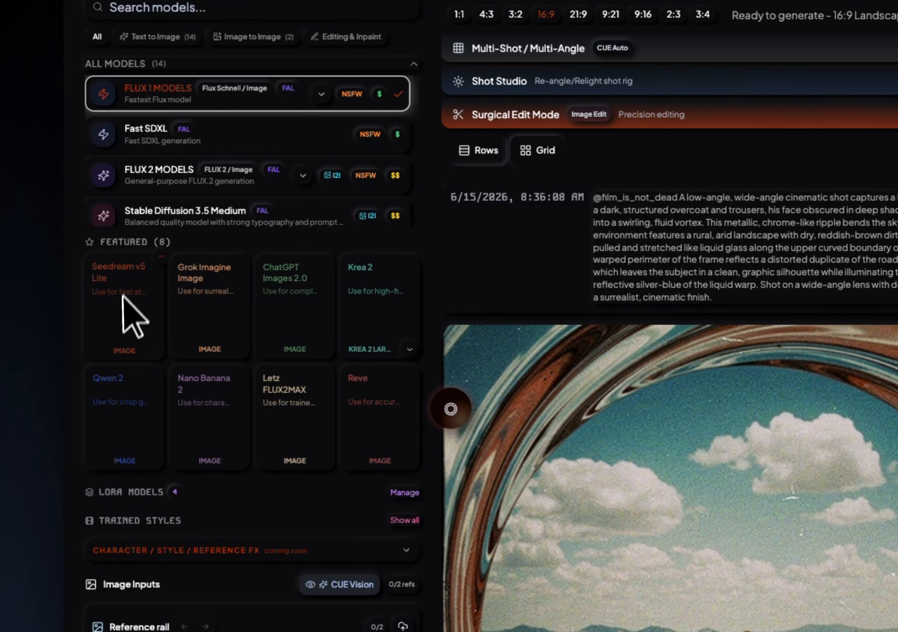
Select the featured Krea 2 model and collapse the list of all models.
click(409, 351)
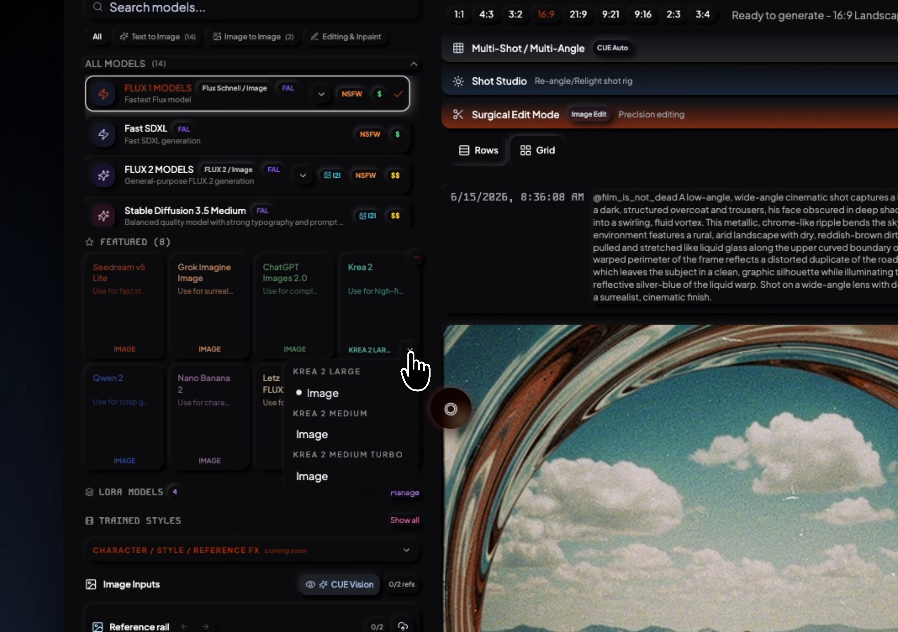
click(410, 352)
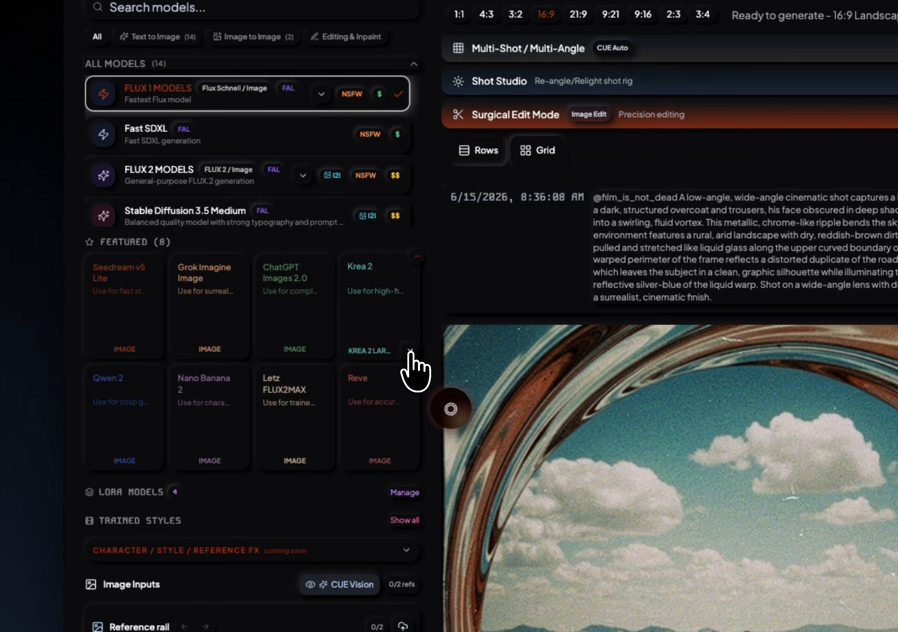
click(392, 328)
scroll(428, 218, up, 3)
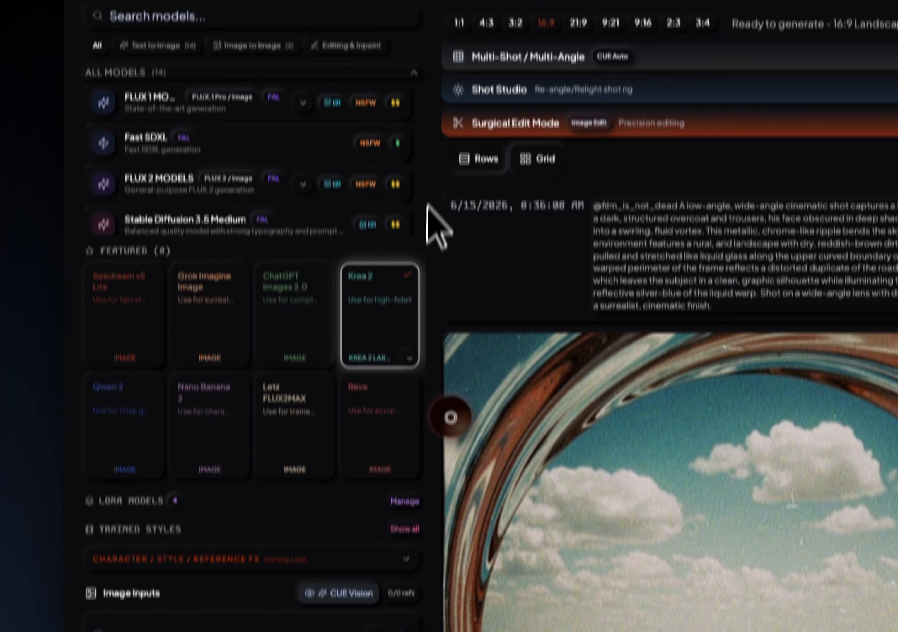
click(413, 139)
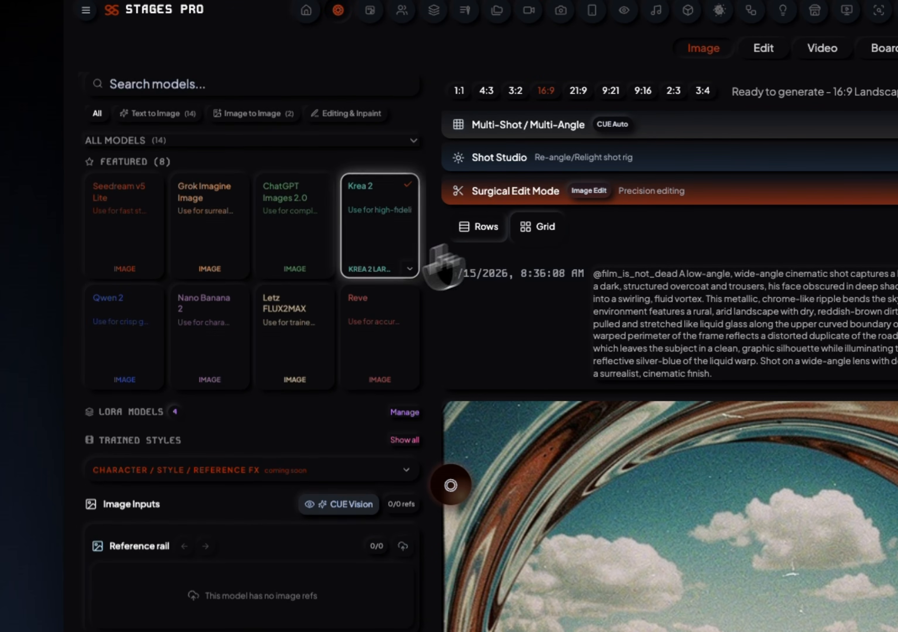
Clear the existing fashion editorial text from the image prompt.
scroll(271, 384, down, 8)
scroll(293, 396, down, 2)
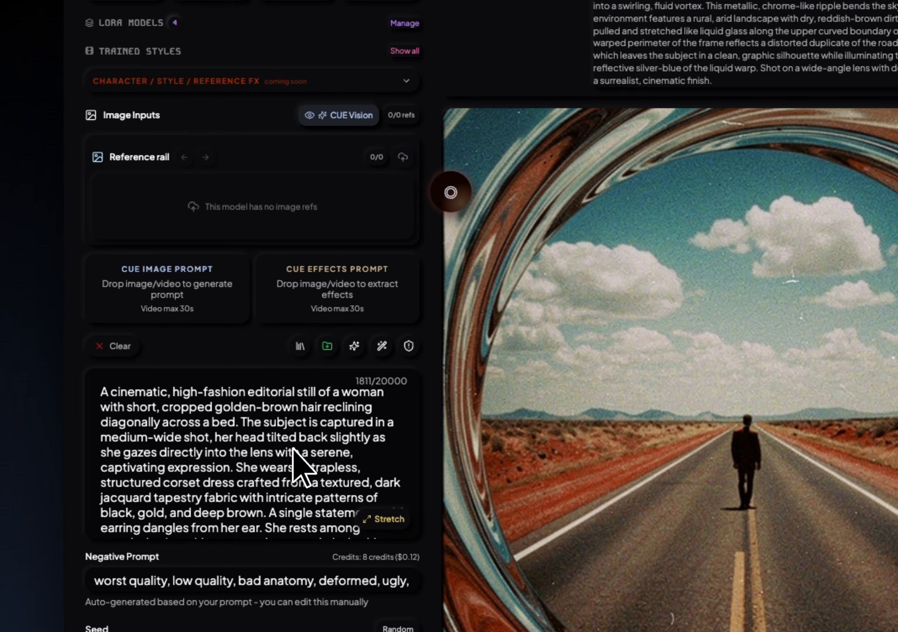
triple_click(300, 467)
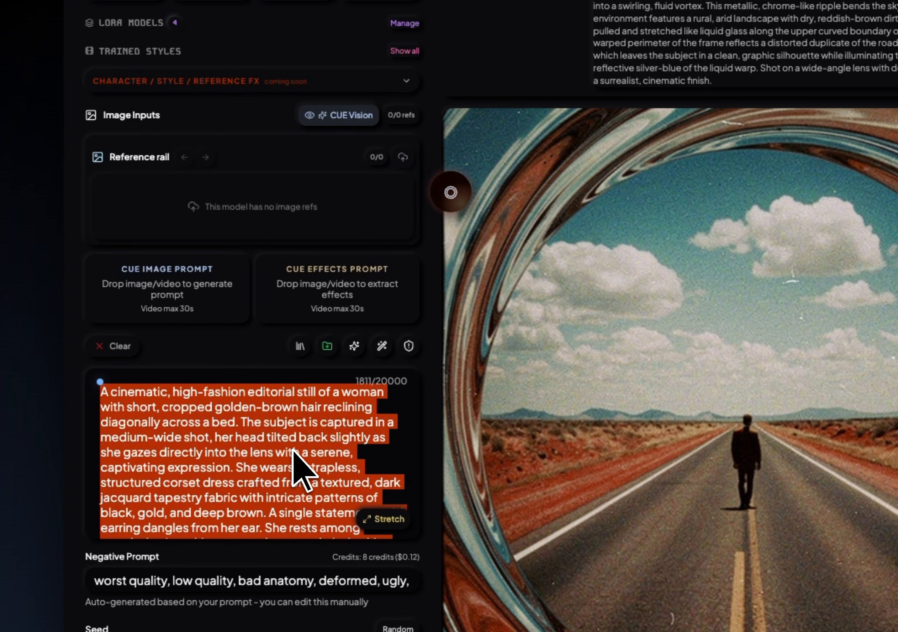
key(BackSpace)
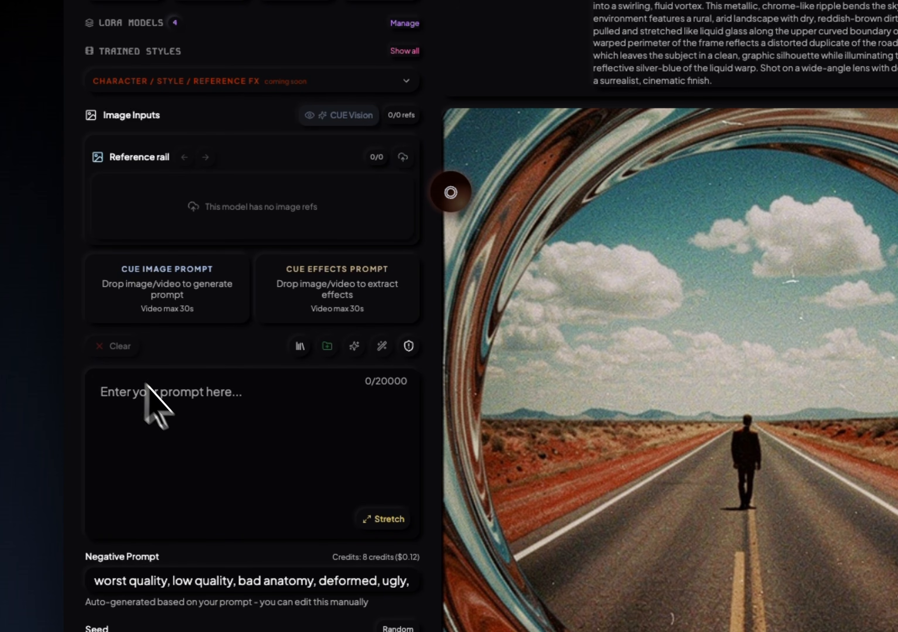
key(ctrl+z)
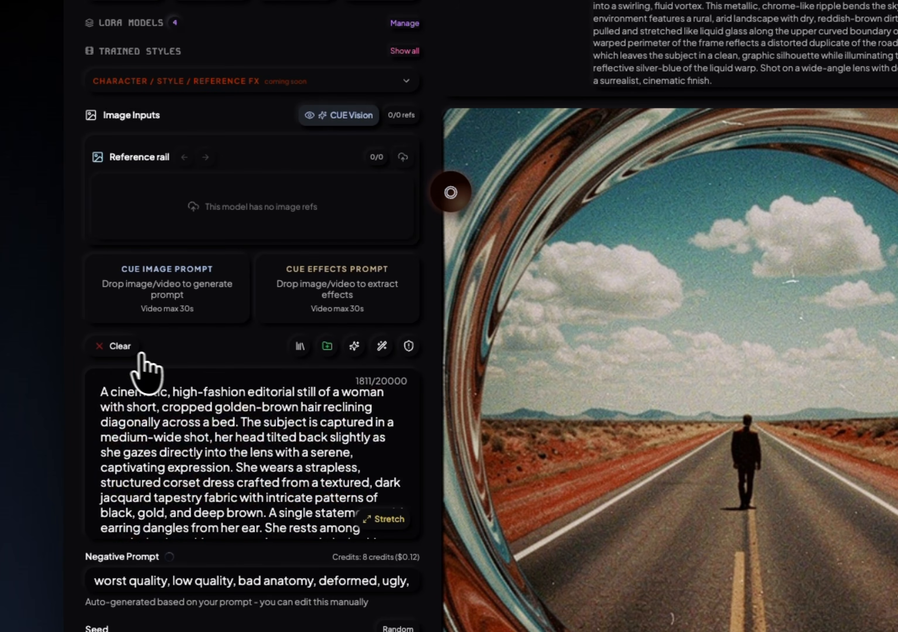
click(120, 349)
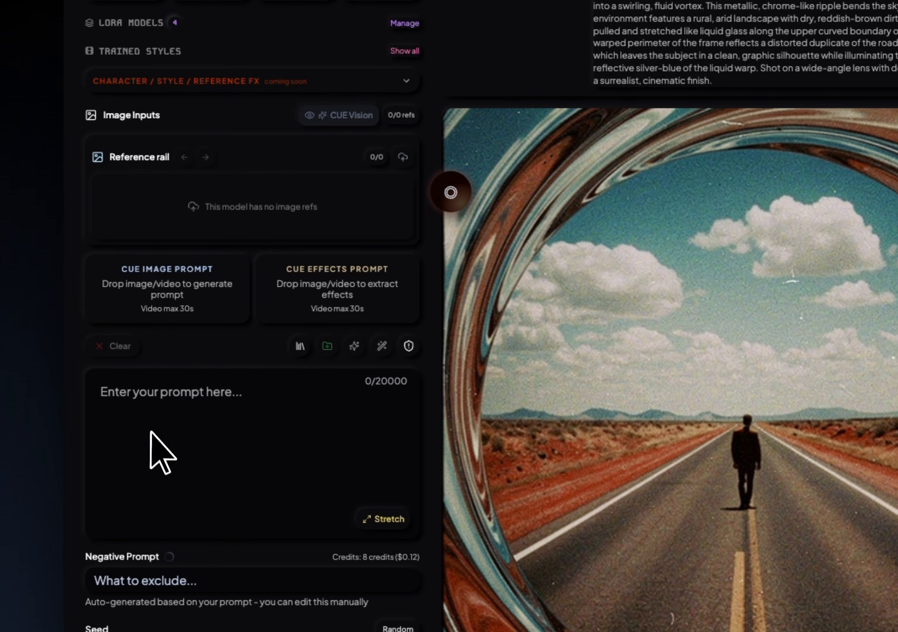
Browse the library of saved prompts and open the Character Sheet prompt for editing.
click(299, 347)
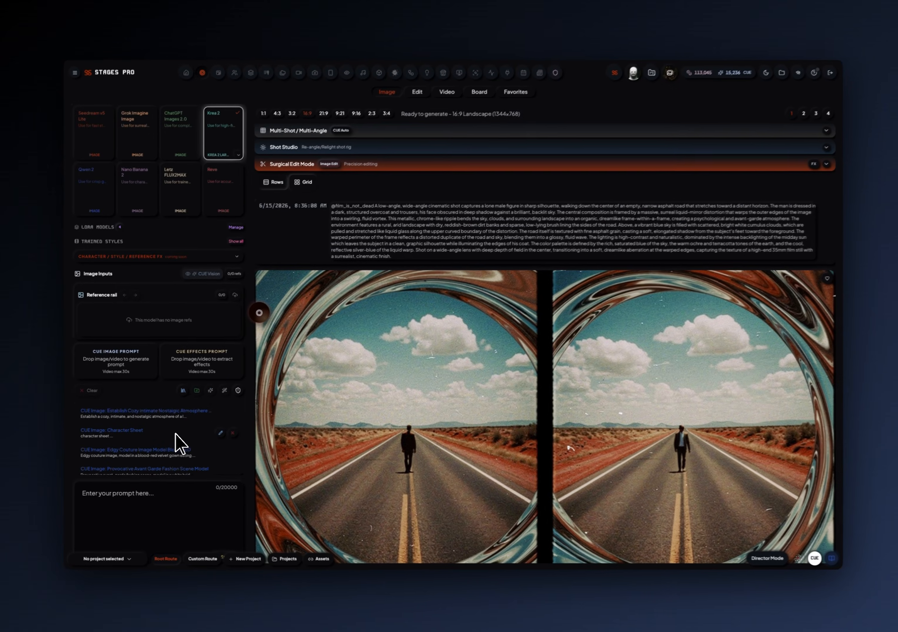
scroll(284, 433, down, 6)
scroll(173, 433, down, 10)
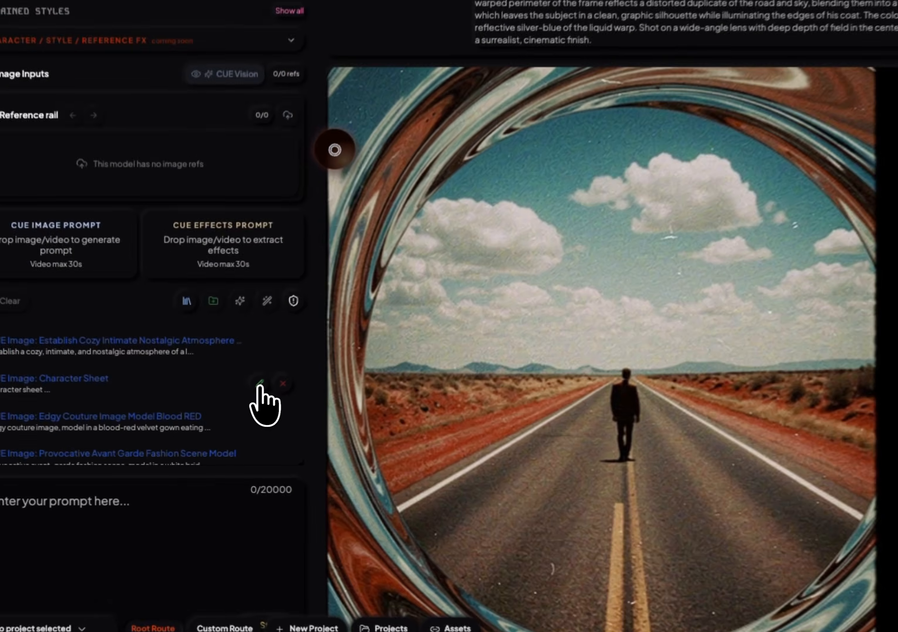
click(219, 433)
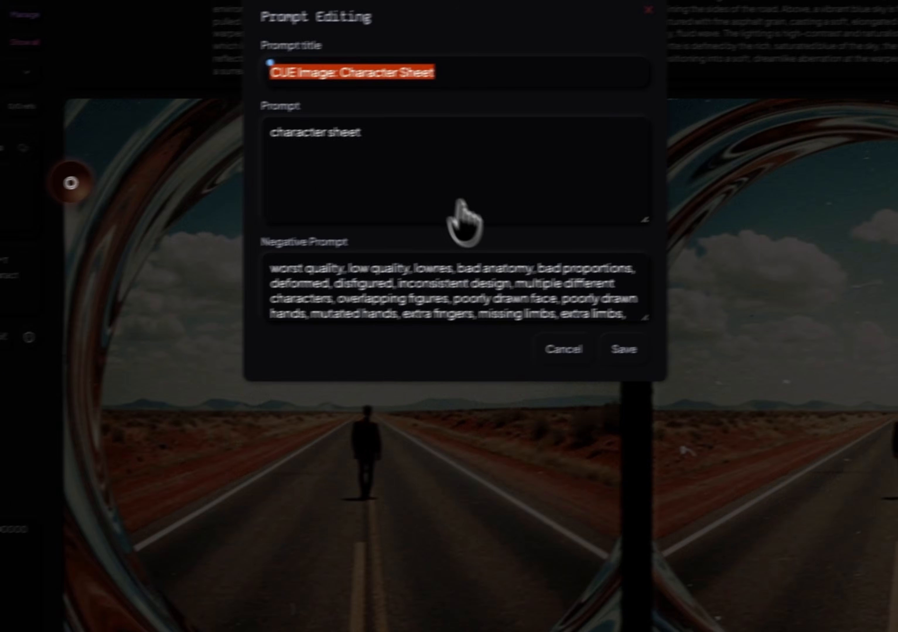
Enlarge the text fields to examine the Character Sheet's prompt and negative prompt, and close the prompt editor.
click(412, 176)
scroll(414, 259, down, 2)
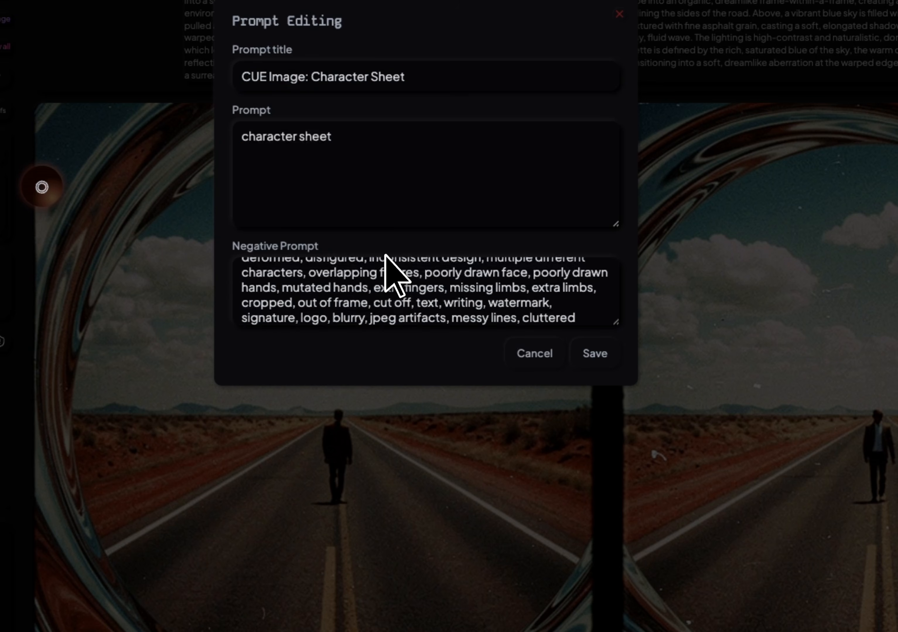
scroll(396, 273, down, 2)
scroll(435, 301, up, 3)
drag(616, 323, 616, 509)
drag(612, 111, 612, 126)
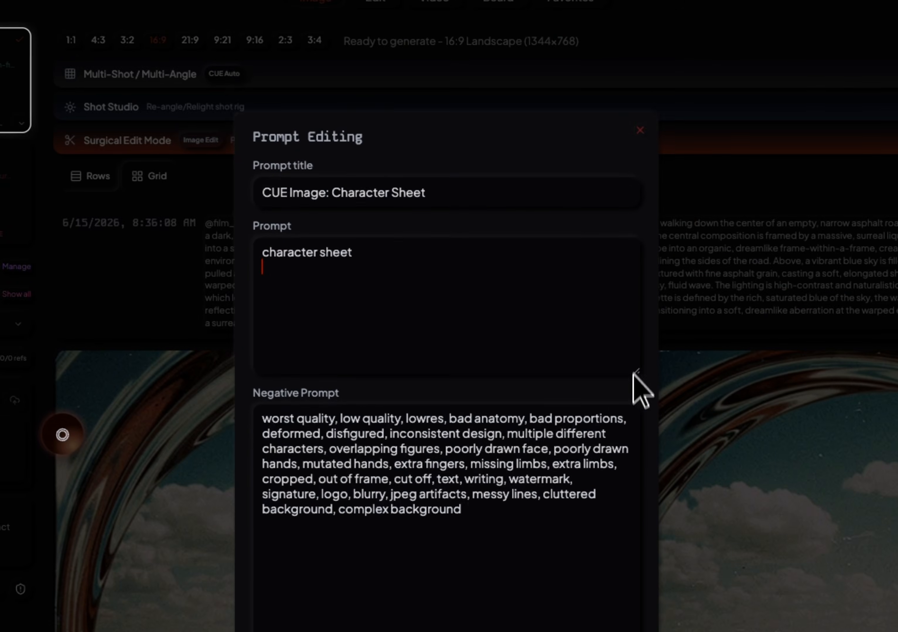
drag(633, 373, 633, 492)
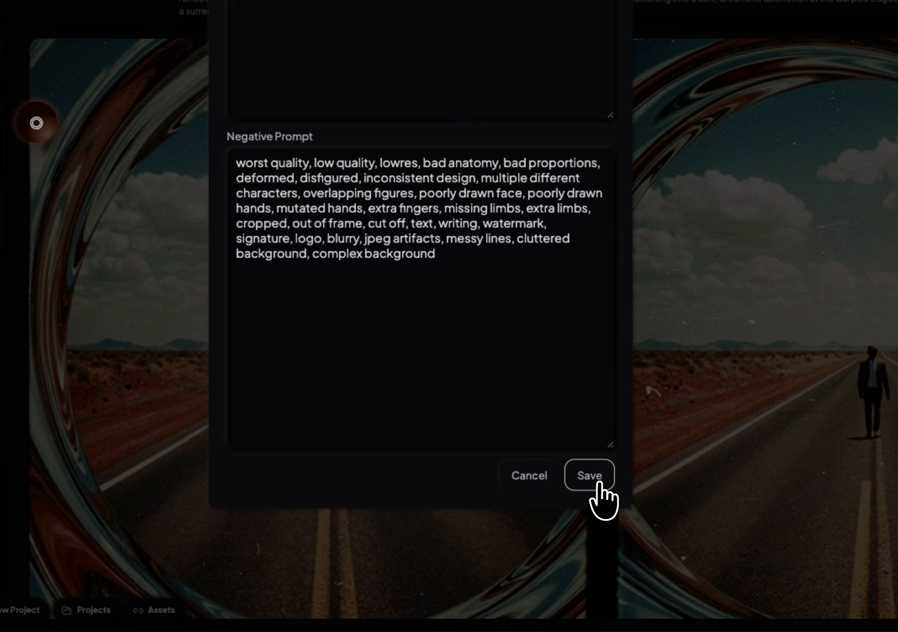
click(590, 475)
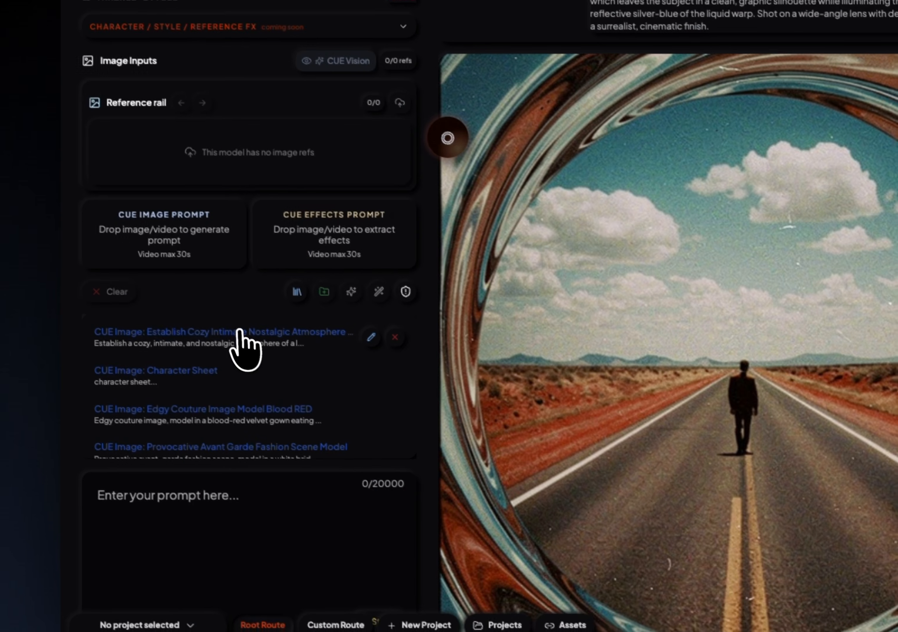
Look through the remaining saved prompts and close the prompt library.
scroll(243, 338, up, 10)
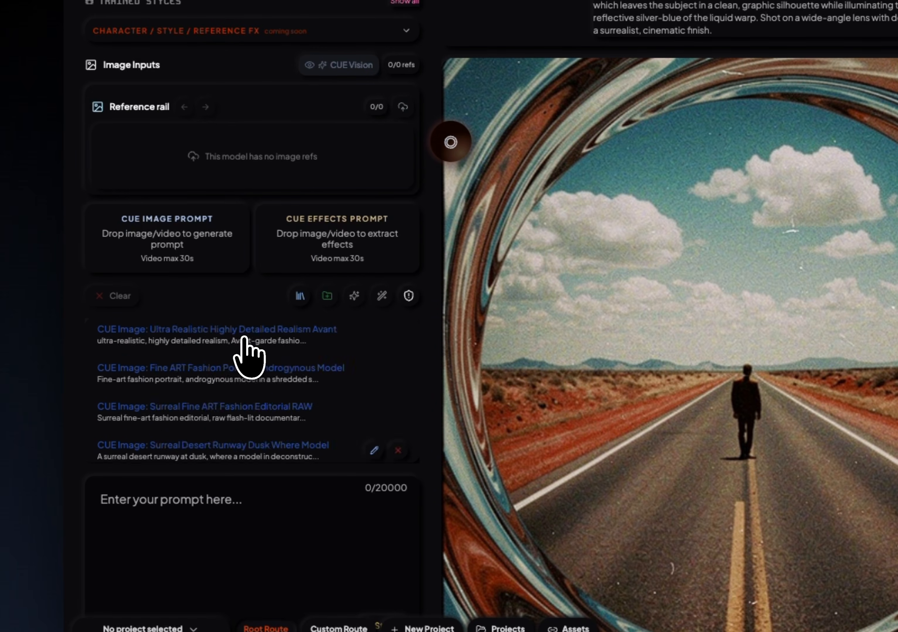
scroll(253, 358, up, 5)
click(301, 297)
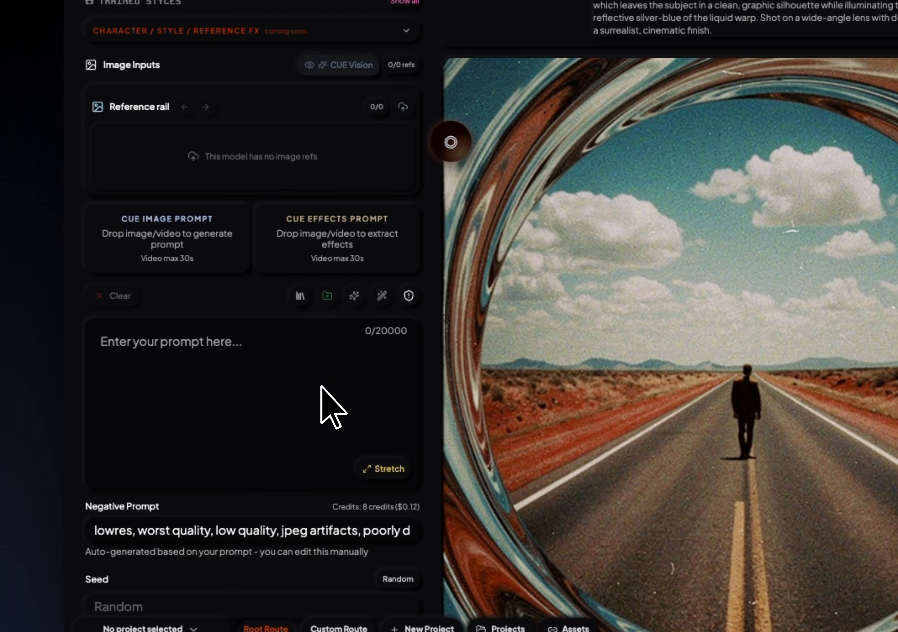
Paste the Leica M4 film-style prompt about a woman walking in the streets of Copacabana and save it for reuse.
text(a woman walking in the streets of copacabana beachr laughing Midafternoon. Shot on Leica M4, 35mm Summilux f/1.4 lens, Kodak Tri-X 400 film pushed to 3200 ISO. Vintage analog style, deep crushed and washed-out blacks, heavy cinematic film grain, colorfull, moody 1990s cult film aesthetic. Vogue Weddings vibe, raw, authentic, unposed, high contrast, harsh direct flash photography.)
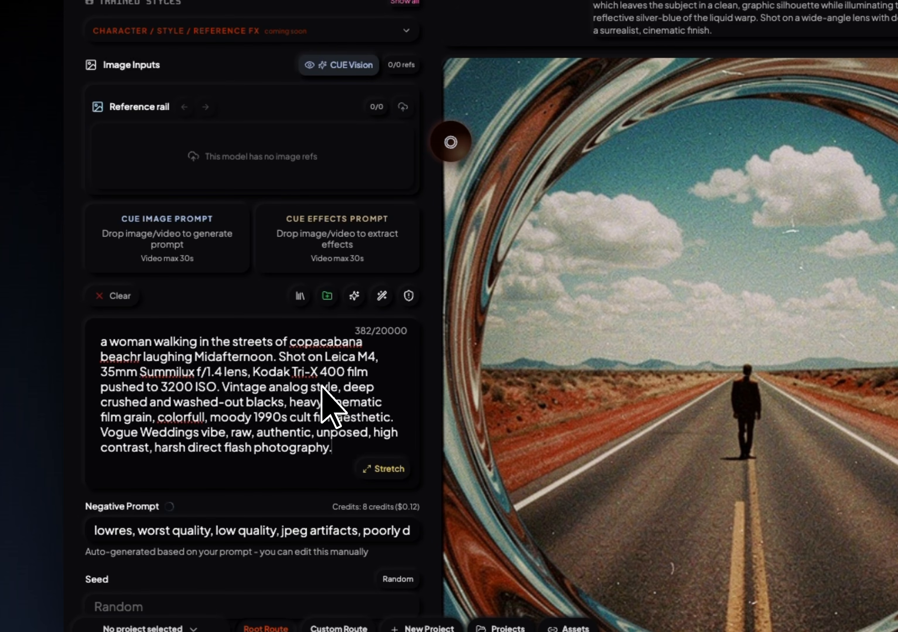
click(327, 300)
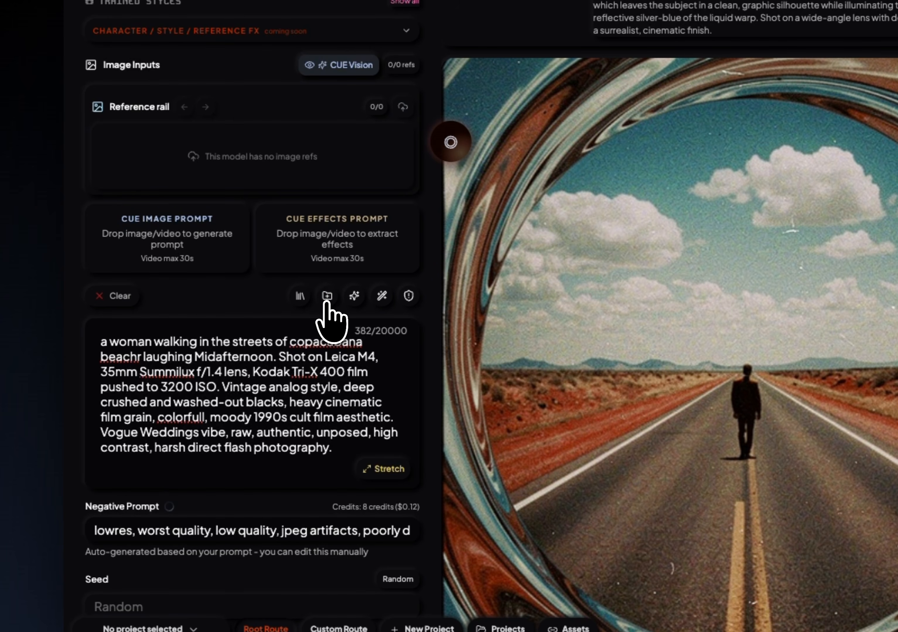
Retitle the saved Copacabana prompt "Woman Walking Streets Copacabana Beachr Laughing", save it, and close the prompt library.
click(301, 297)
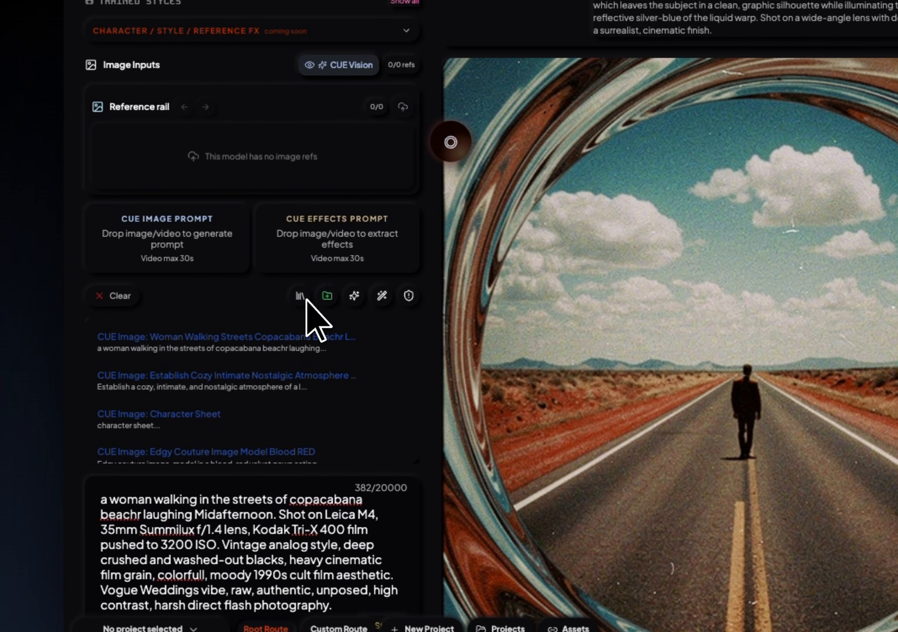
click(376, 343)
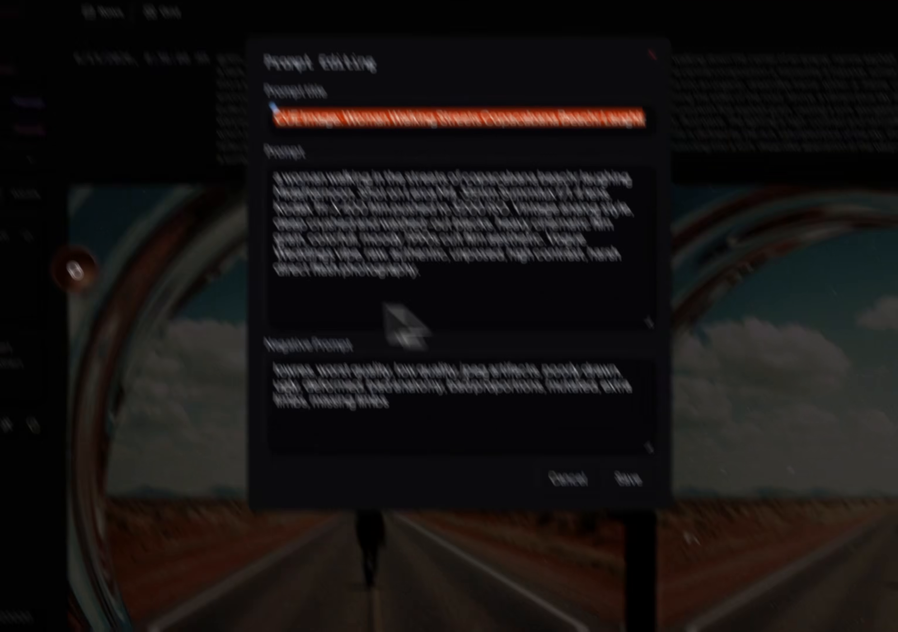
click(469, 118)
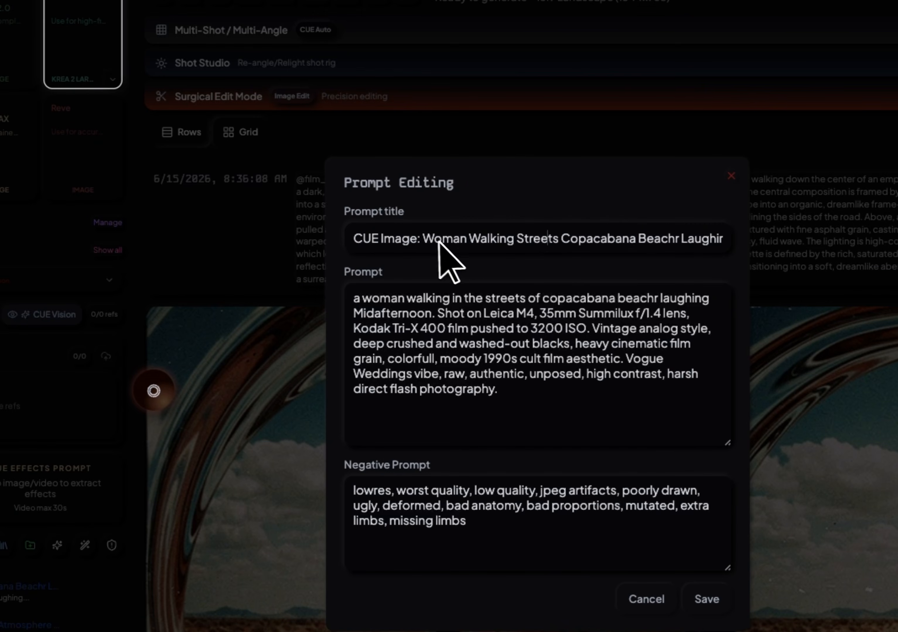
drag(422, 239, 322, 235)
key(BackSpace)
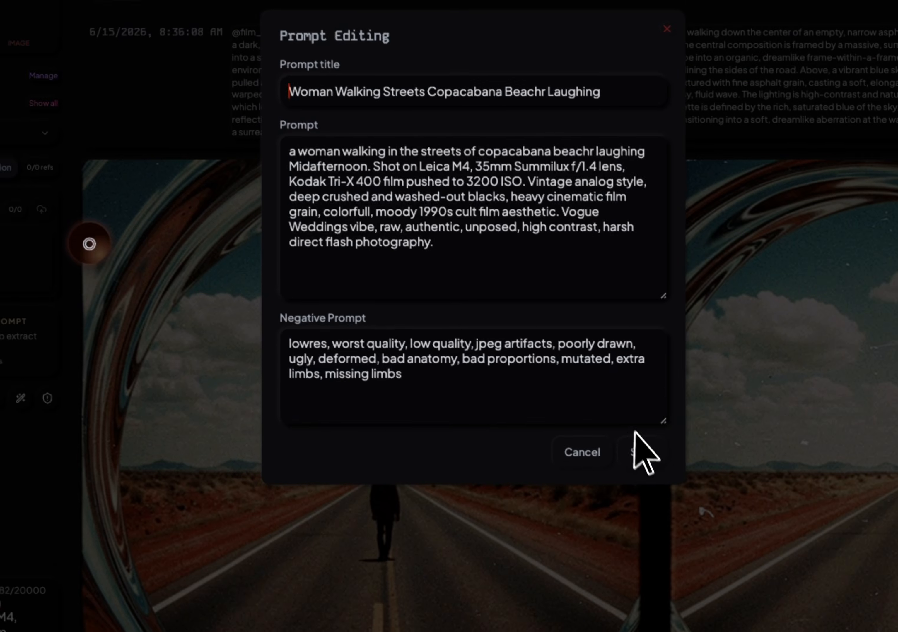
click(707, 598)
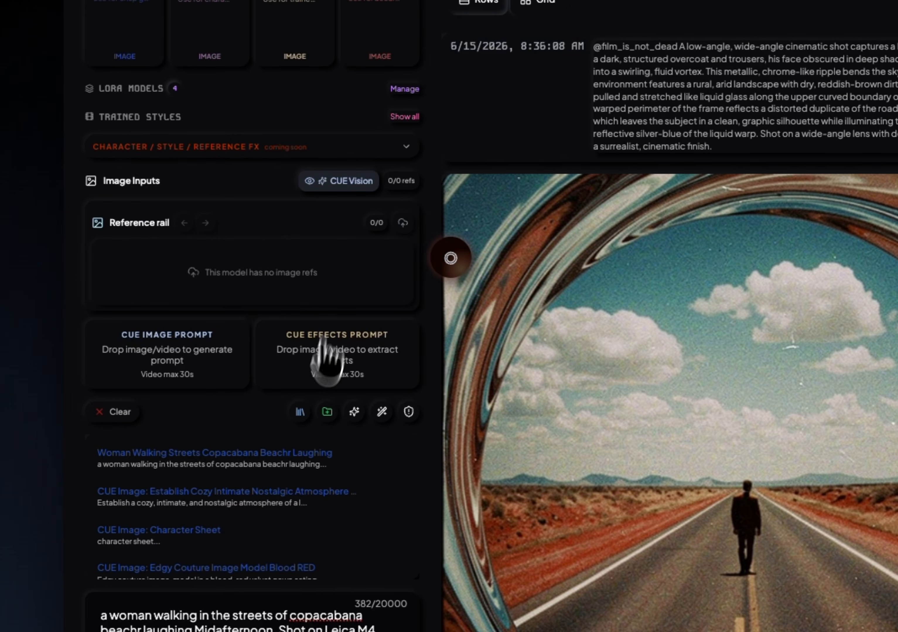
click(300, 415)
click(299, 414)
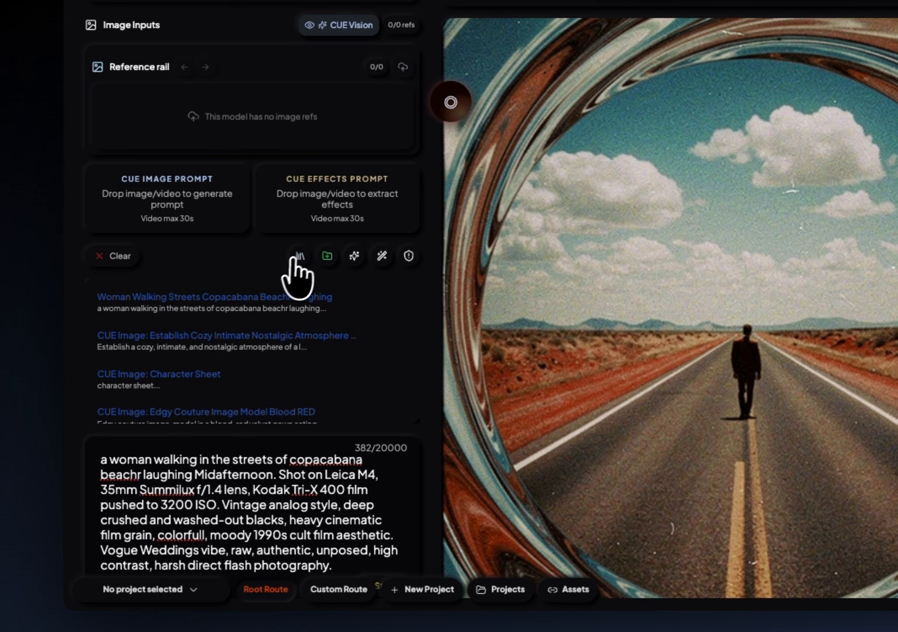
Start generating an image from the Copacabana prompt and set the number of images per run to 2.
click(299, 257)
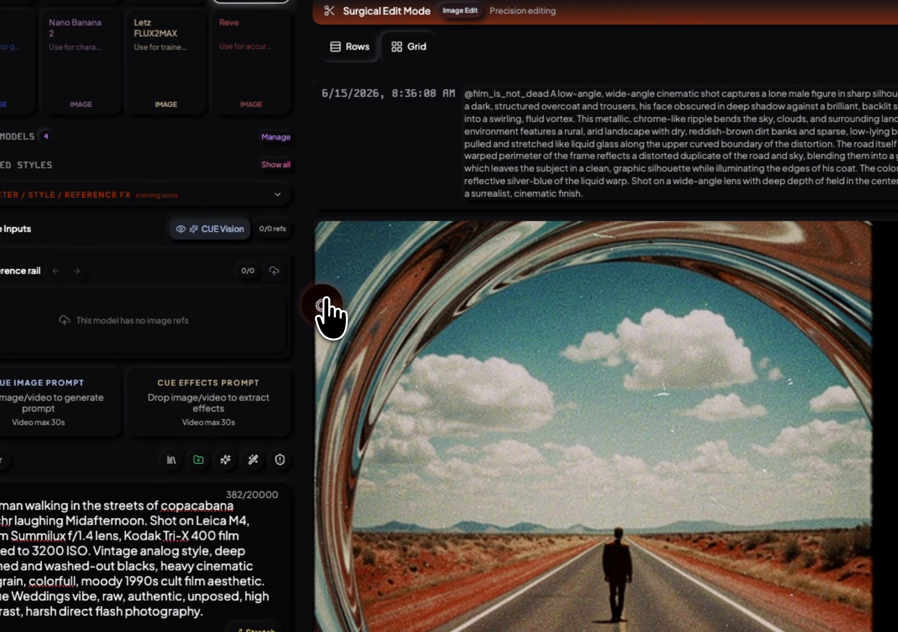
click(384, 204)
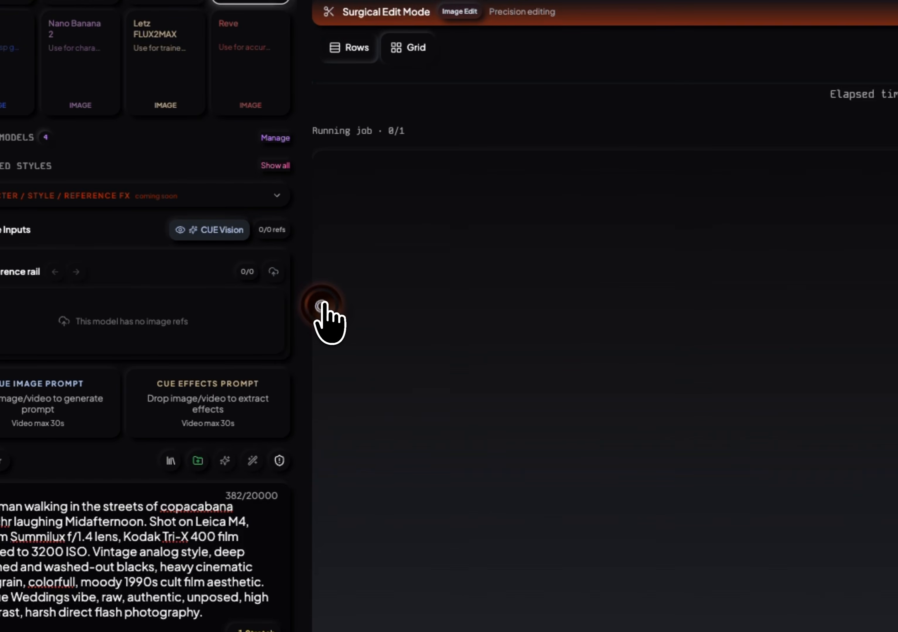
click(758, 174)
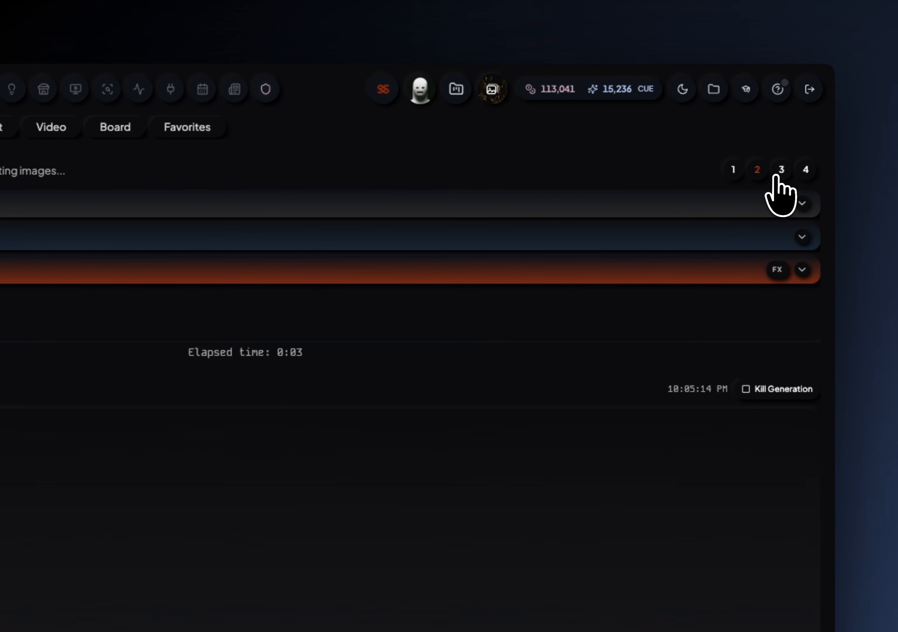
click(776, 174)
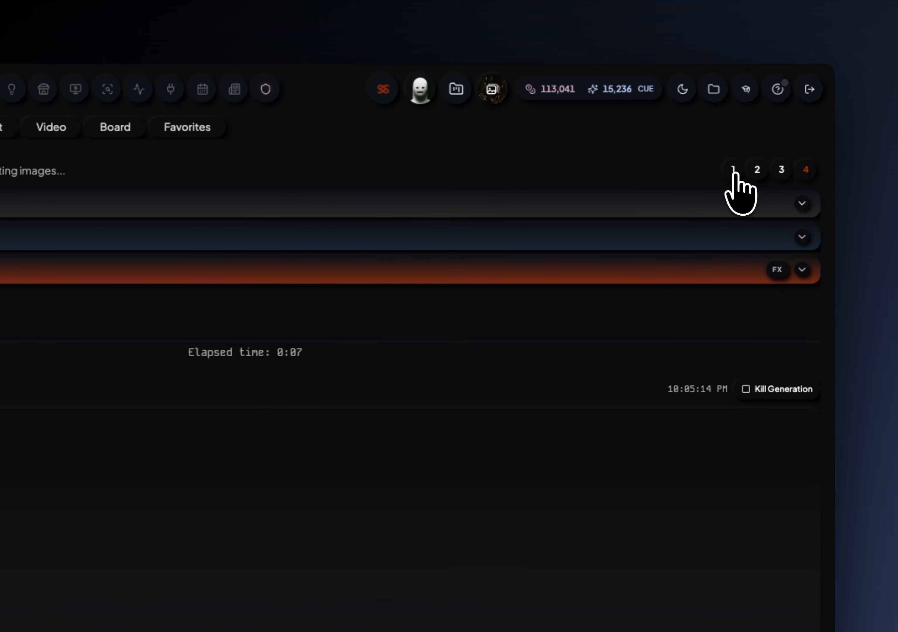
click(757, 174)
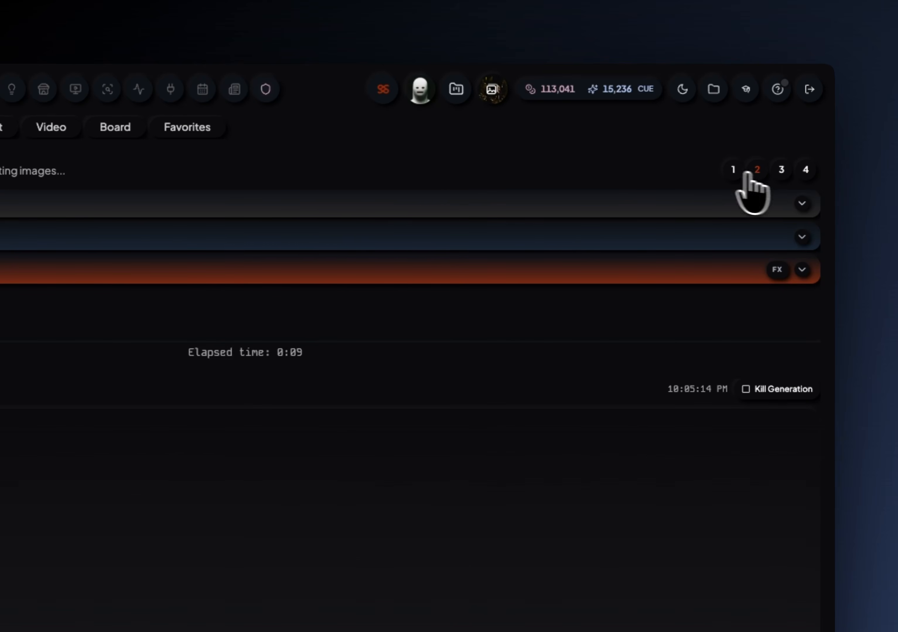
Try the aspect ratios from 1:1 through 3:4 and set the aspect ratio to 16:9.
click(319, 170)
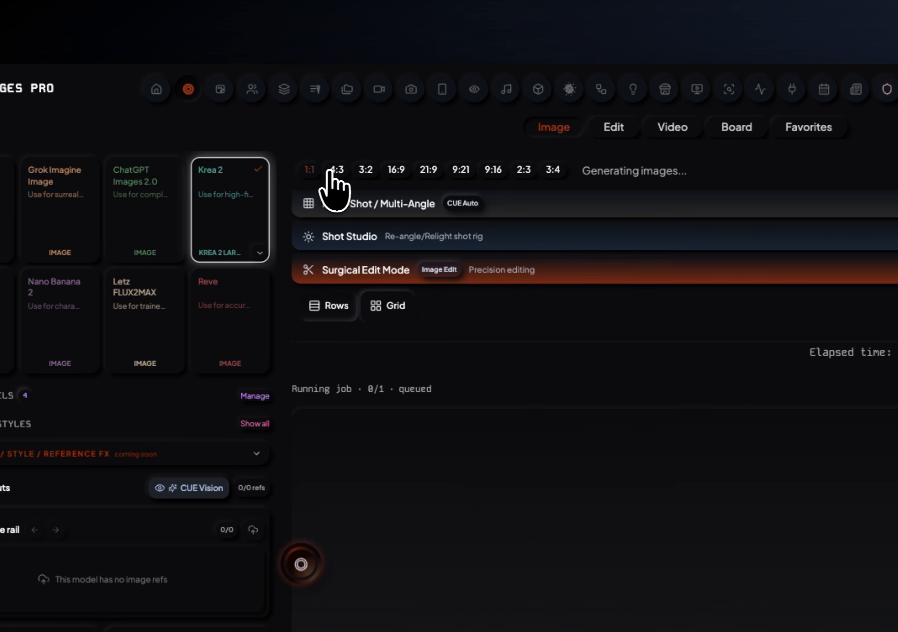
click(335, 173)
click(374, 174)
click(397, 173)
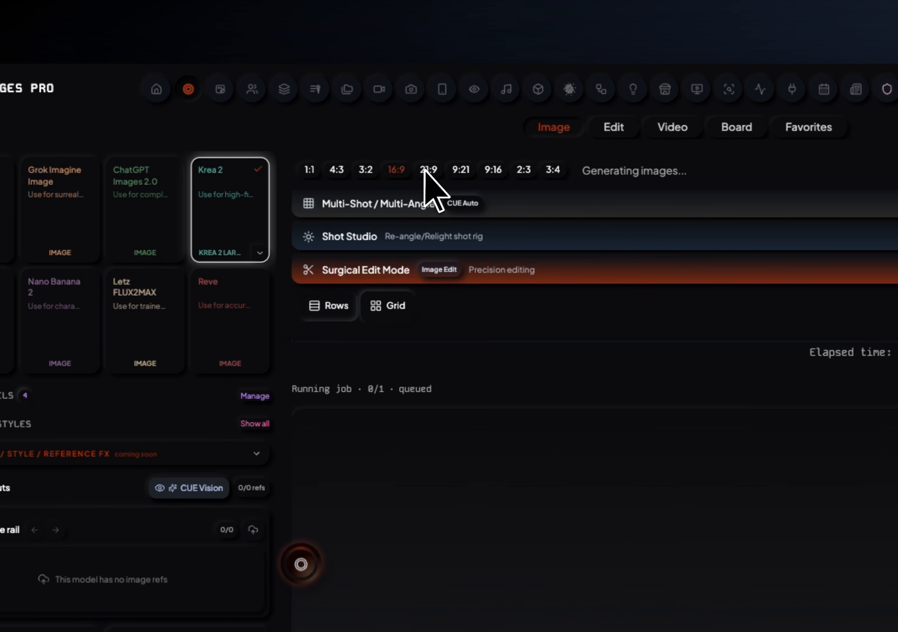
click(429, 173)
click(462, 172)
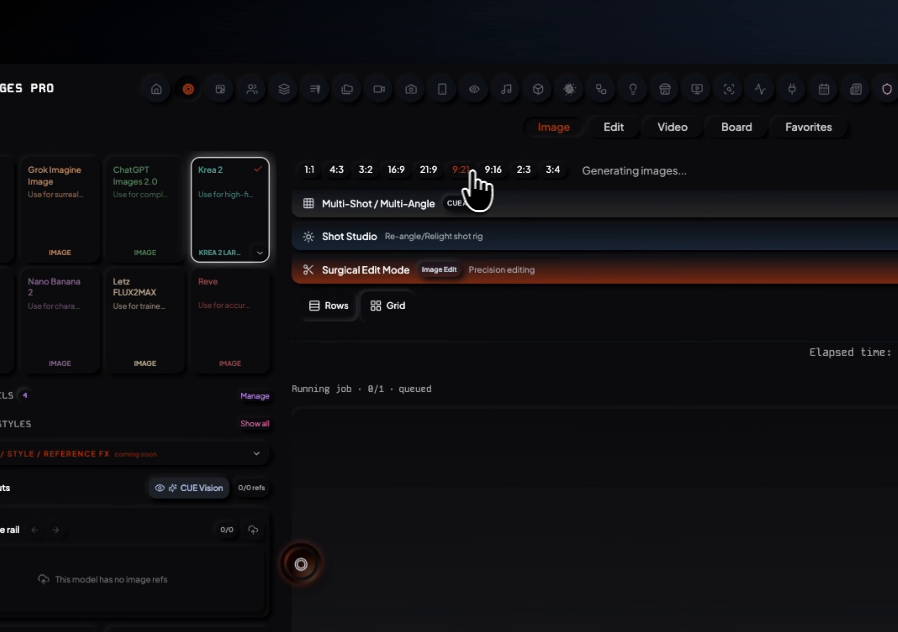
click(494, 172)
click(524, 172)
click(554, 172)
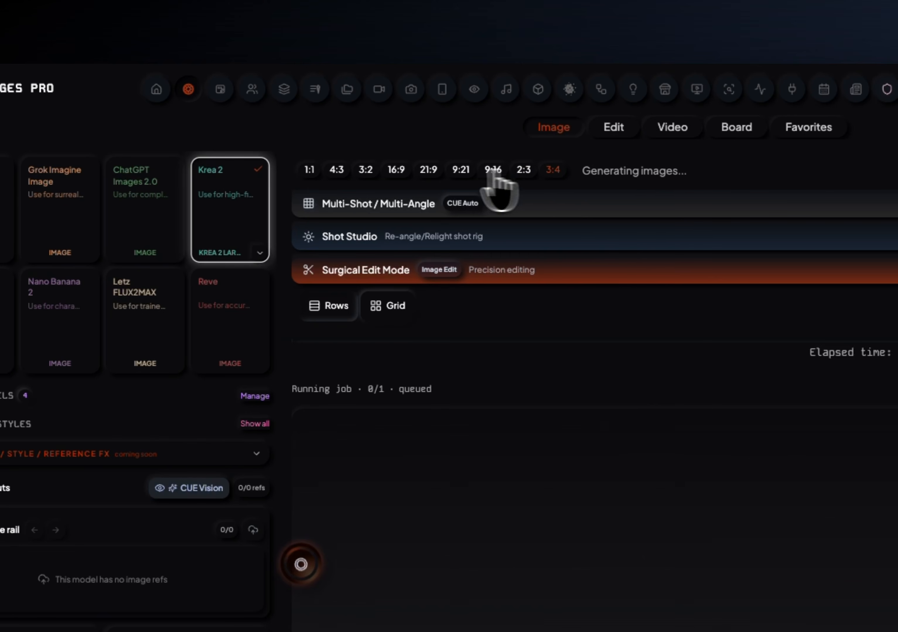
click(398, 171)
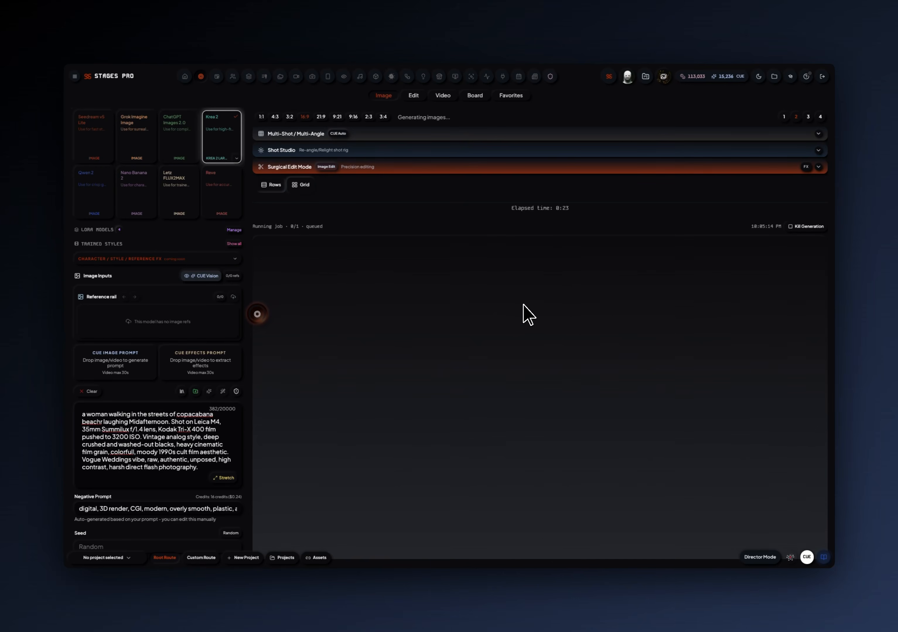
View the generation results as a grid, adjust the thumbnail size, and return to the row layout.
scroll(528, 315, down, 2)
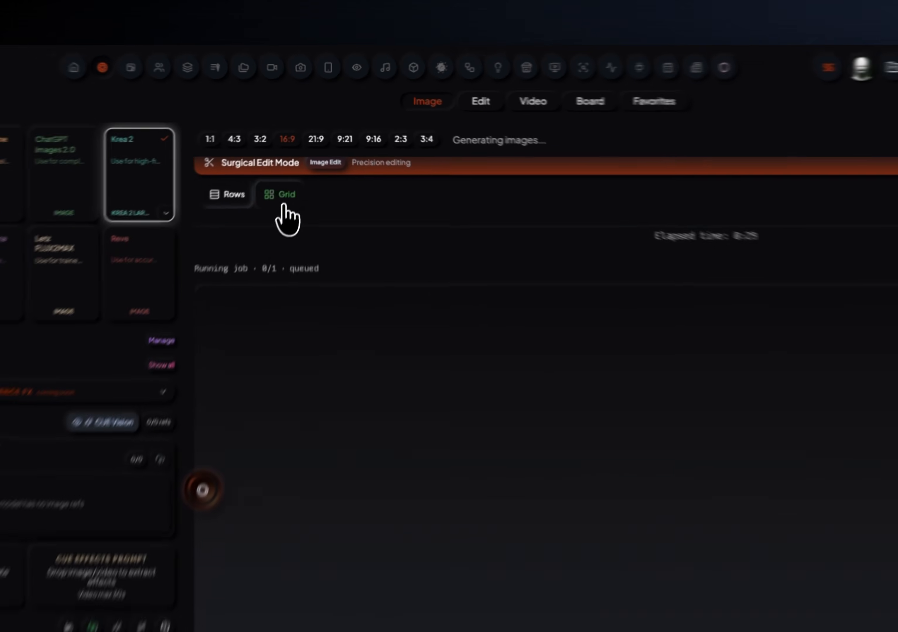
click(305, 152)
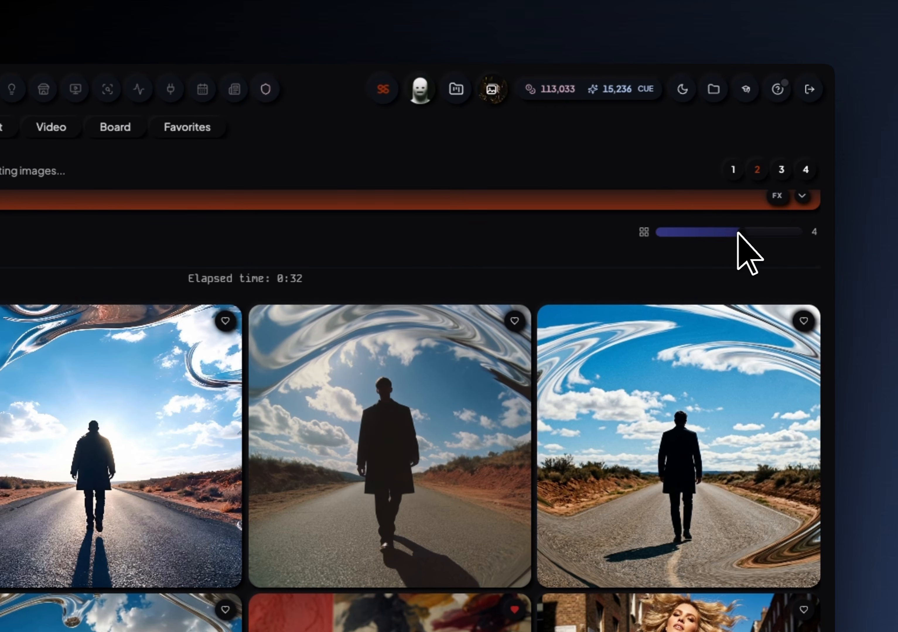
drag(737, 233, 806, 233)
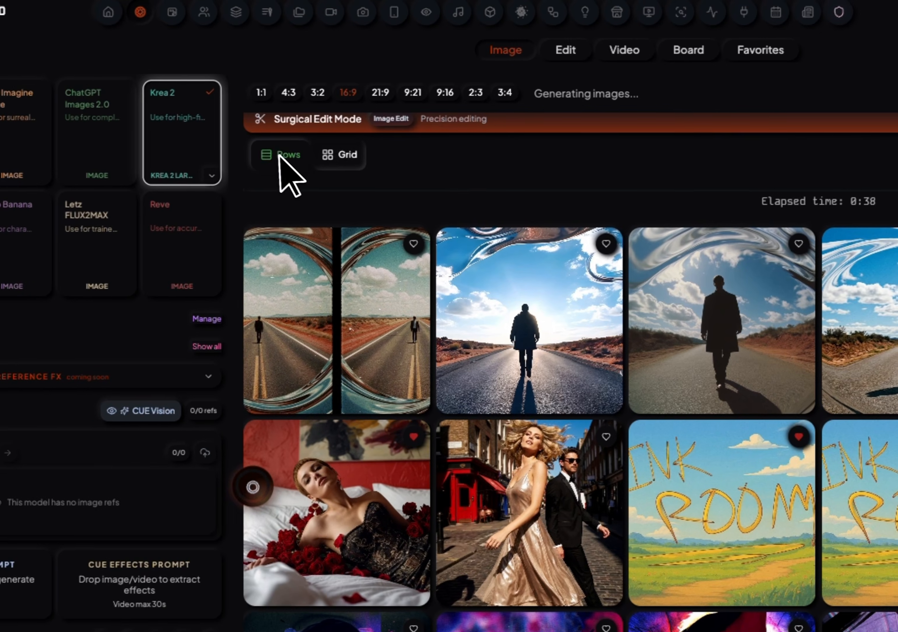
Select the Grok Imagine Image model, add the laughing woman's photo as character reference, and generate a prompt from it with CUE Image Prompt.
click(119, 190)
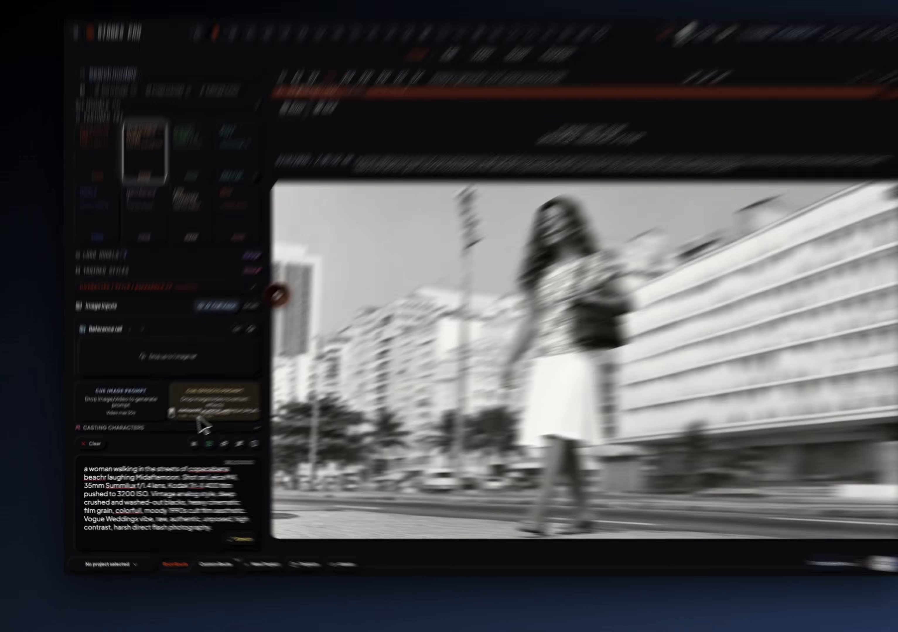
drag(159, 527, 87, 514)
drag(203, 337, 191, 336)
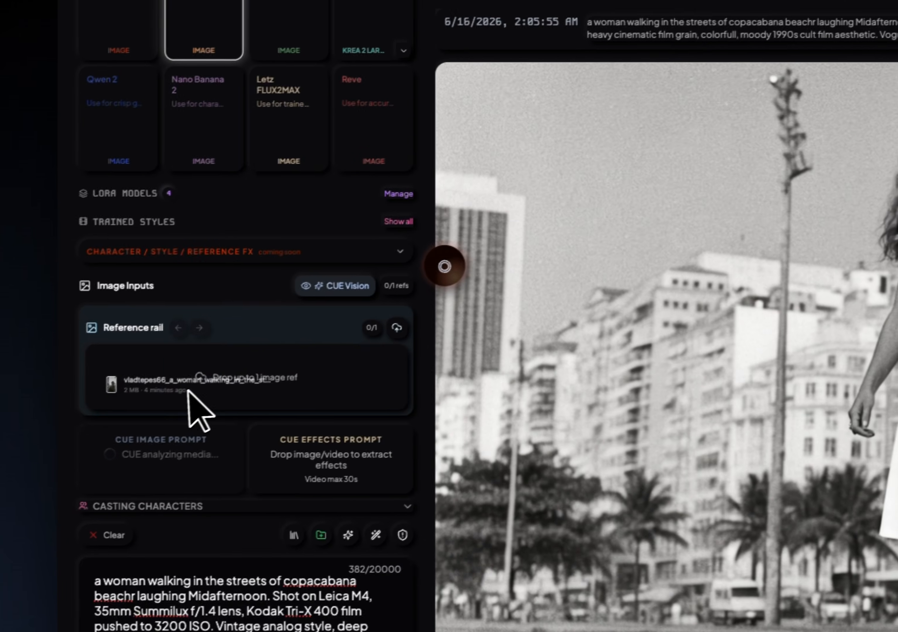
drag(188, 389, 194, 387)
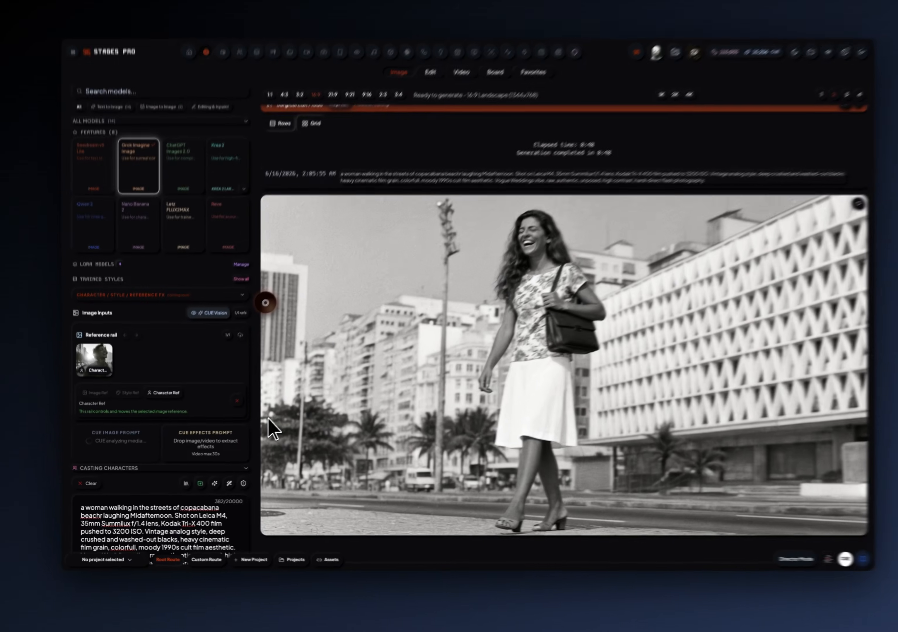
Expand the prompt field and read through the portrait prompt generated from the photo.
scroll(161, 445, down, 3)
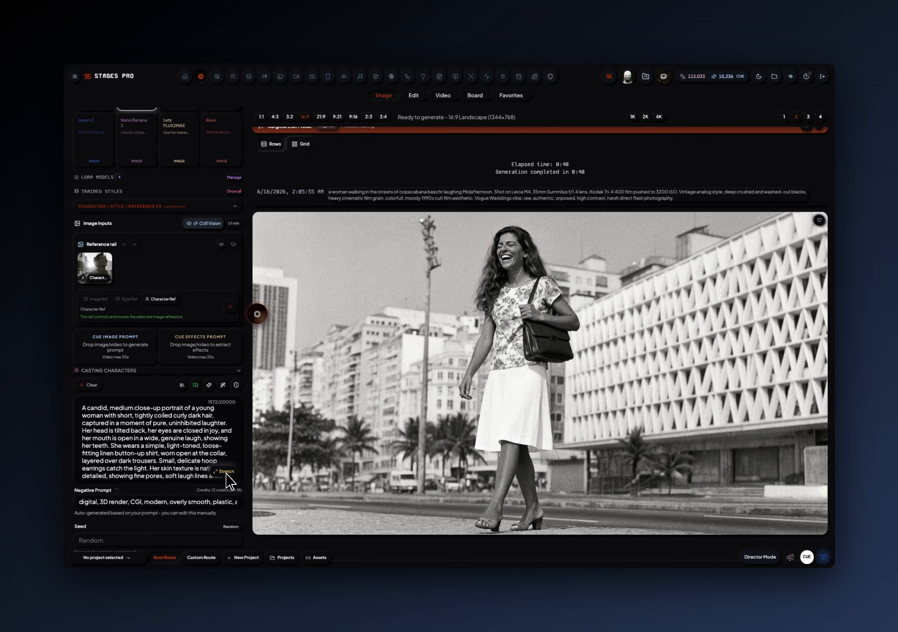
click(225, 472)
scroll(198, 487, down, 5)
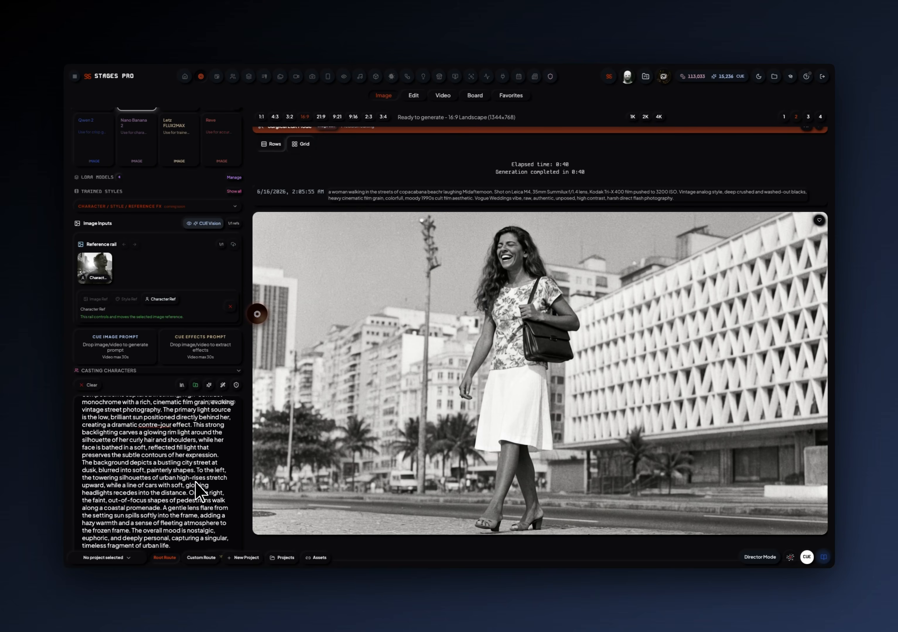
key(ctrl+a)
click(192, 544)
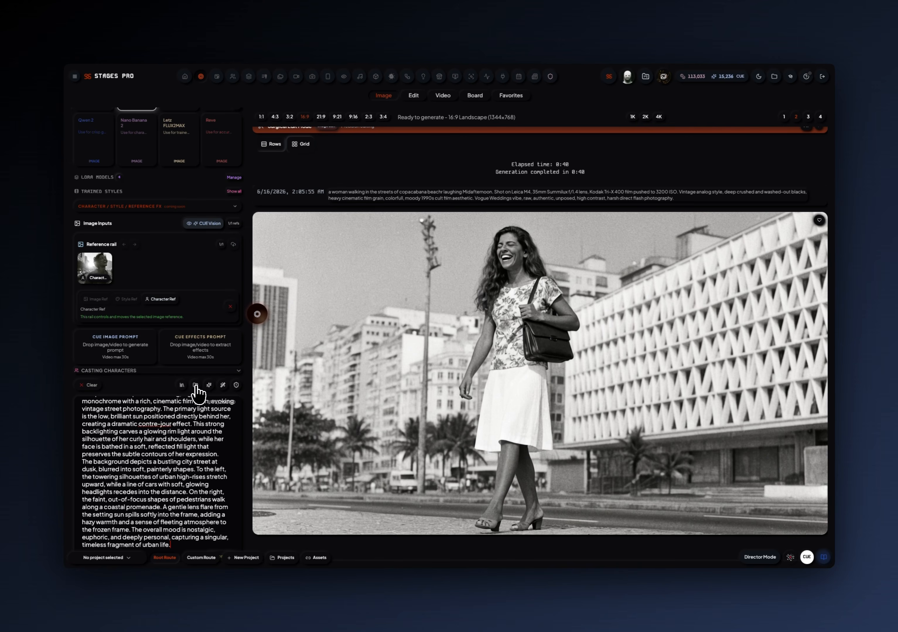
Save the generated close-up portrait prompt for reuse, check its entry in the prompt library, and close the library.
click(195, 386)
click(182, 386)
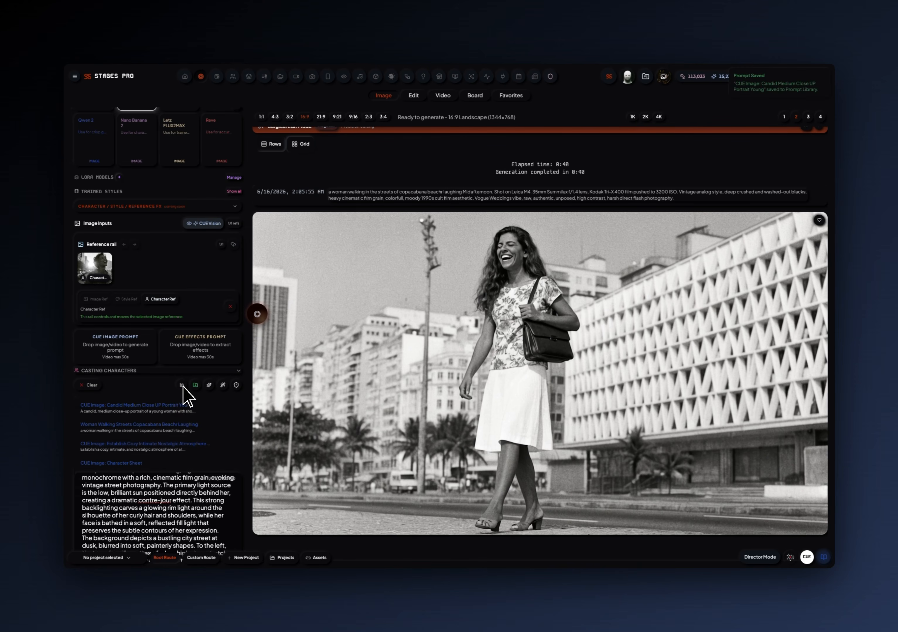
scroll(178, 416, down, 2)
scroll(175, 408, down, 2)
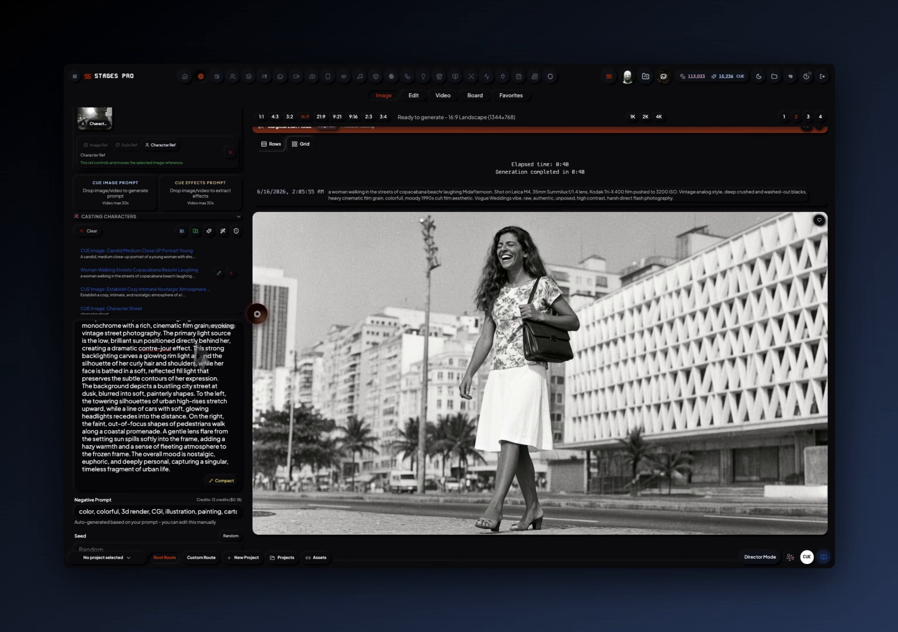
click(182, 231)
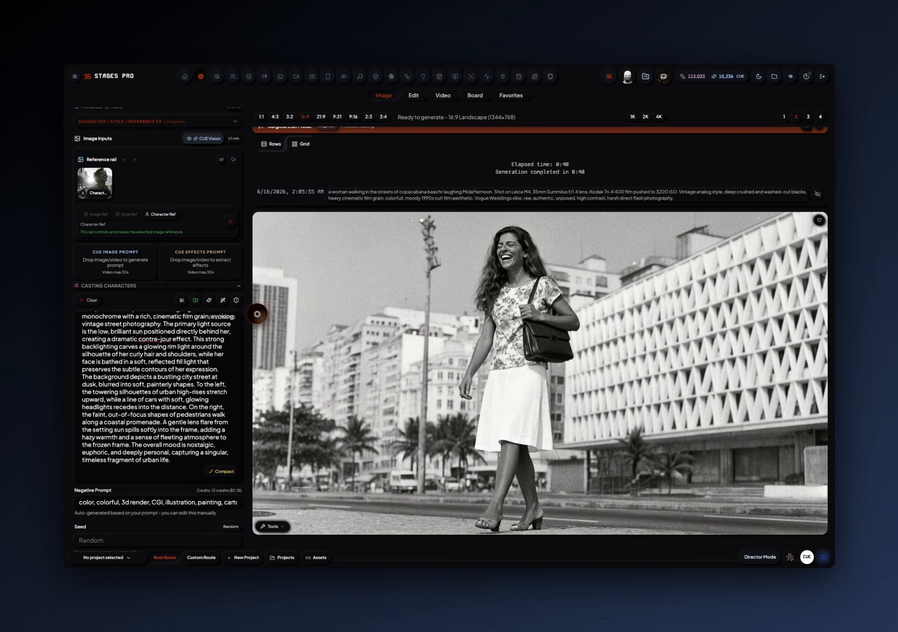
Extract an image's effects with CUE Effects Prompt into the portrait prompt, and review the effects paragraph added at its end.
drag(870, 265, 210, 268)
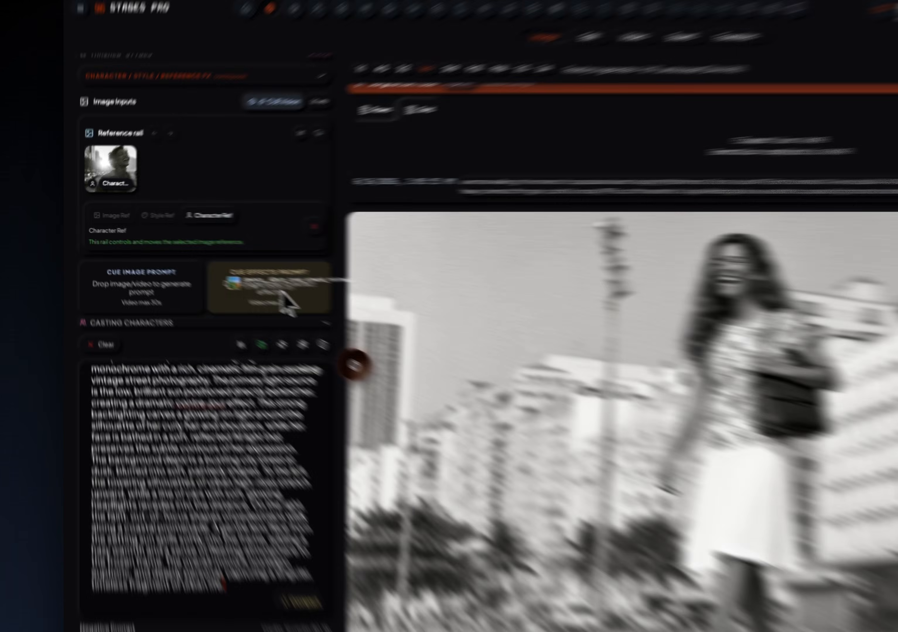
drag(281, 292, 280, 290)
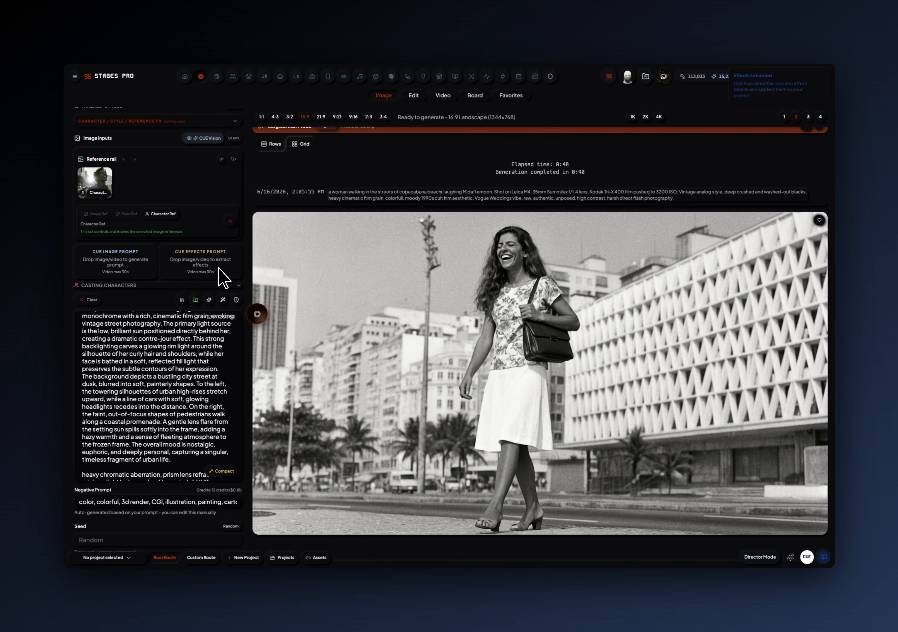
scroll(161, 388, down, 2)
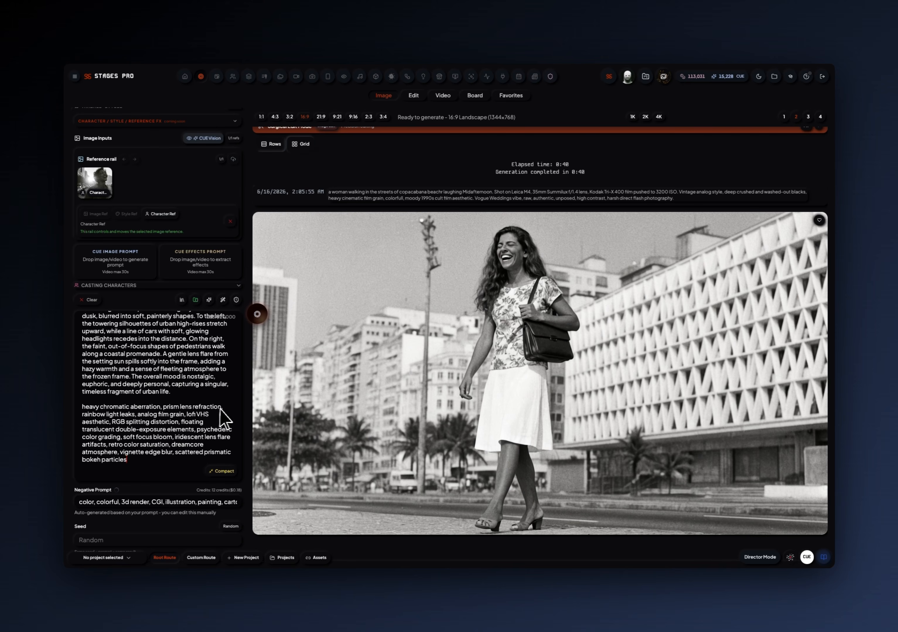
click(127, 460)
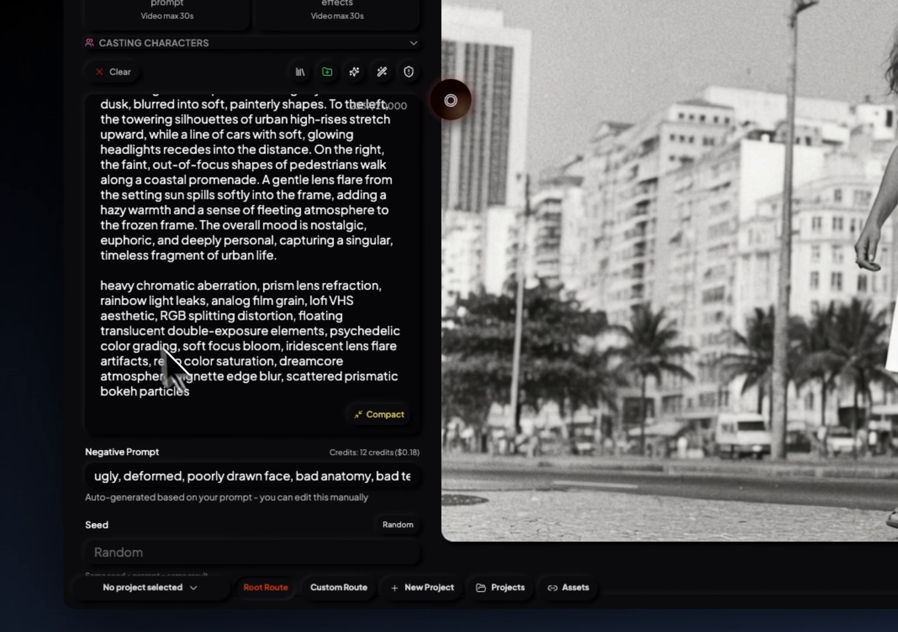
click(228, 390)
drag(189, 393, 102, 286)
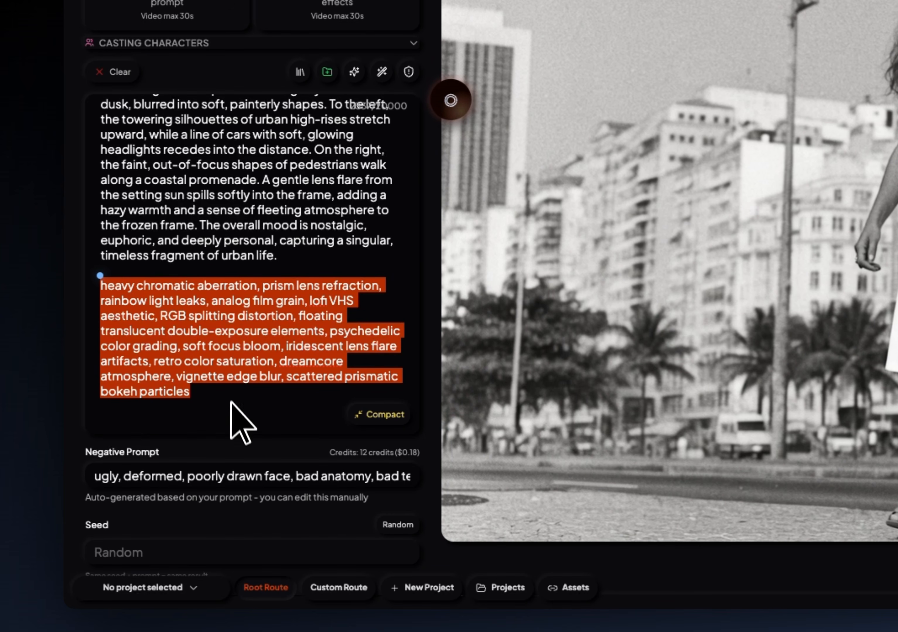
click(233, 413)
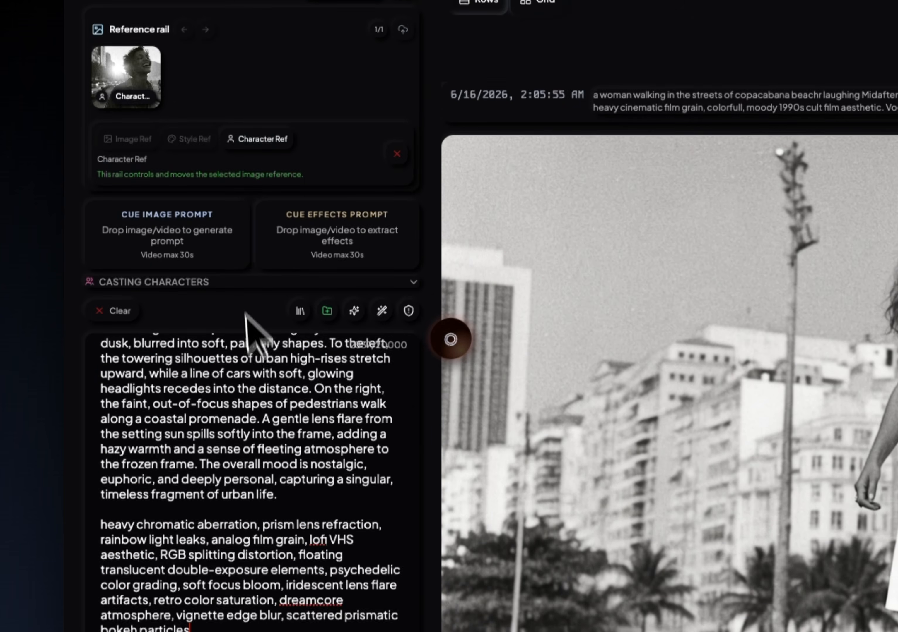
Collapse the prompt field and generate two images from the portrait and effects prompt with the character reference.
scroll(253, 133, up, 10)
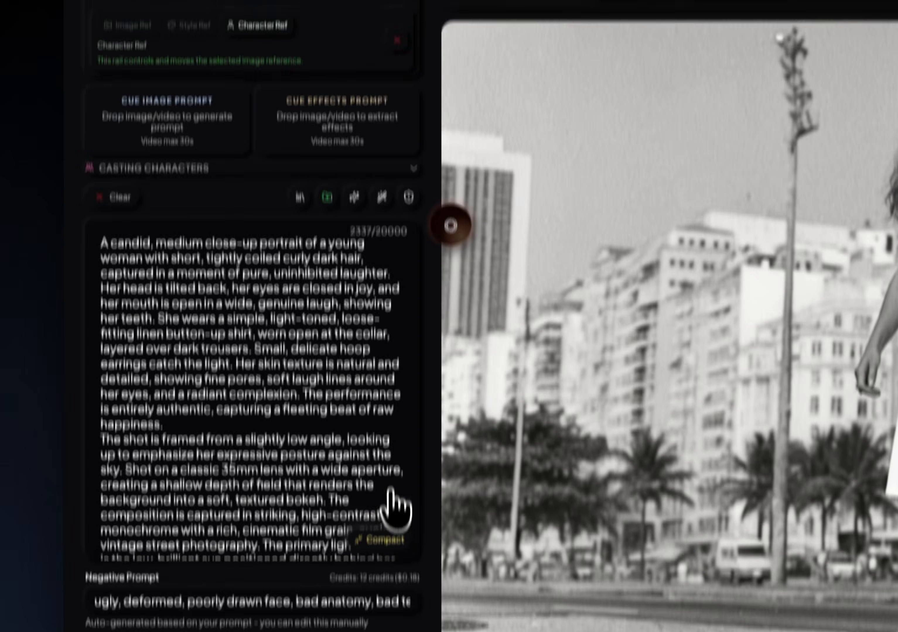
click(387, 494)
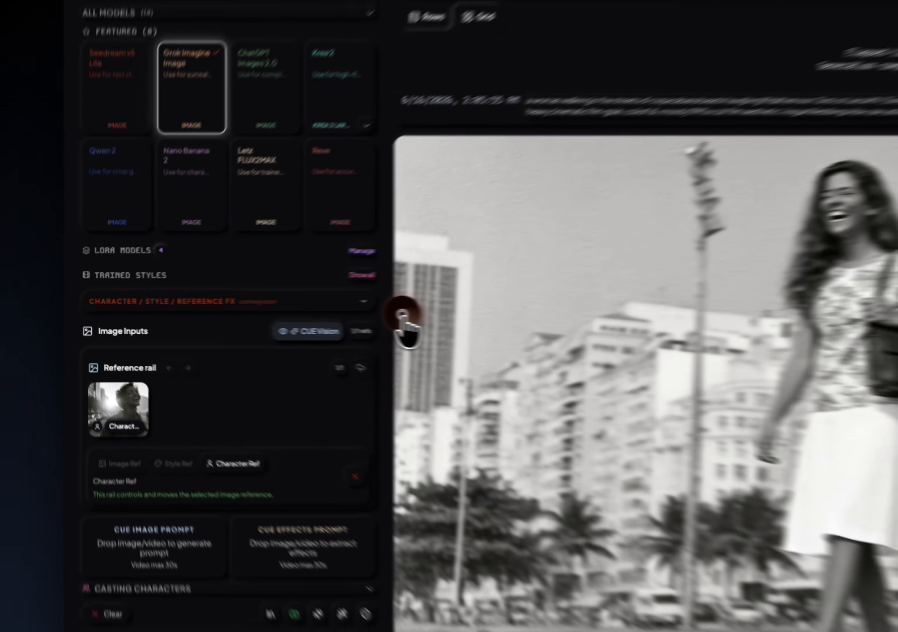
click(257, 315)
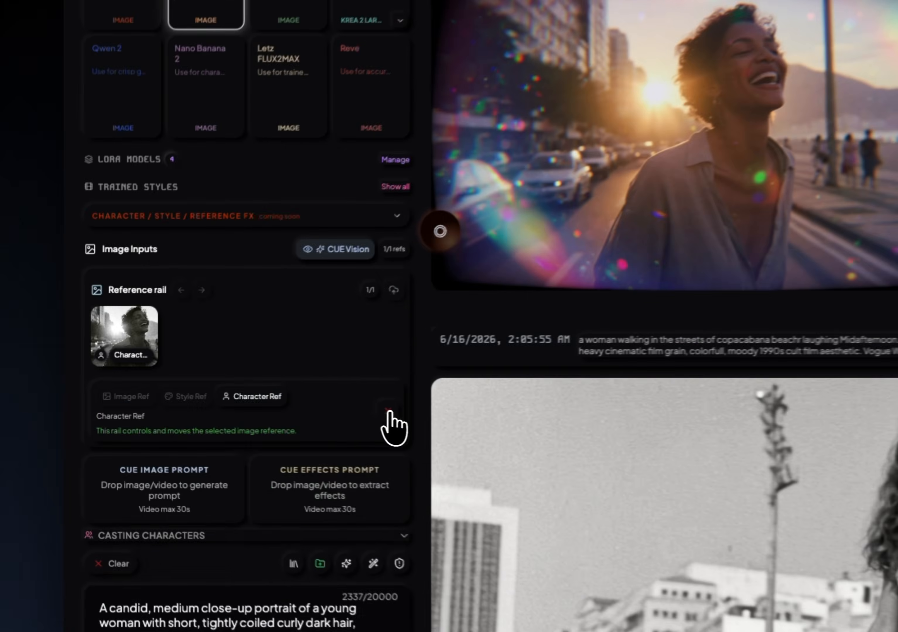
Remove the character reference image and generate two images from the same prompt alone.
click(230, 407)
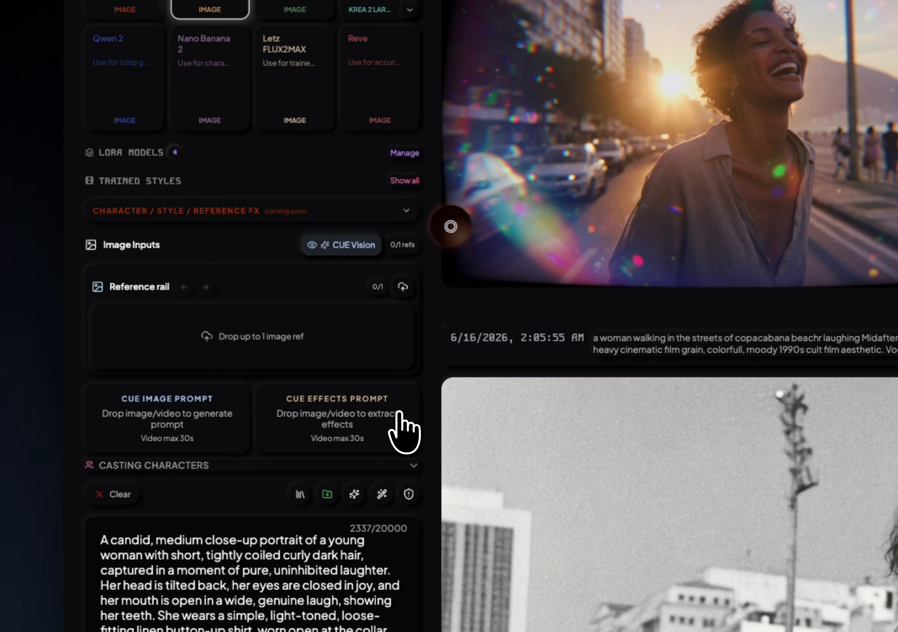
click(450, 227)
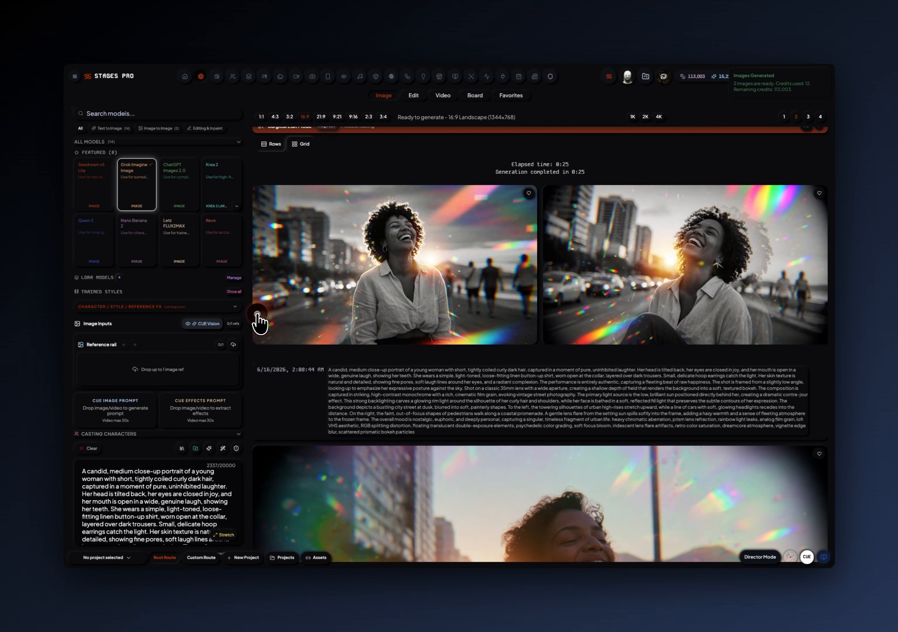
Delete the effects paragraph, starting with "heavy chromatic aberration", from the end of the portrait prompt.
scroll(180, 437, down, 3)
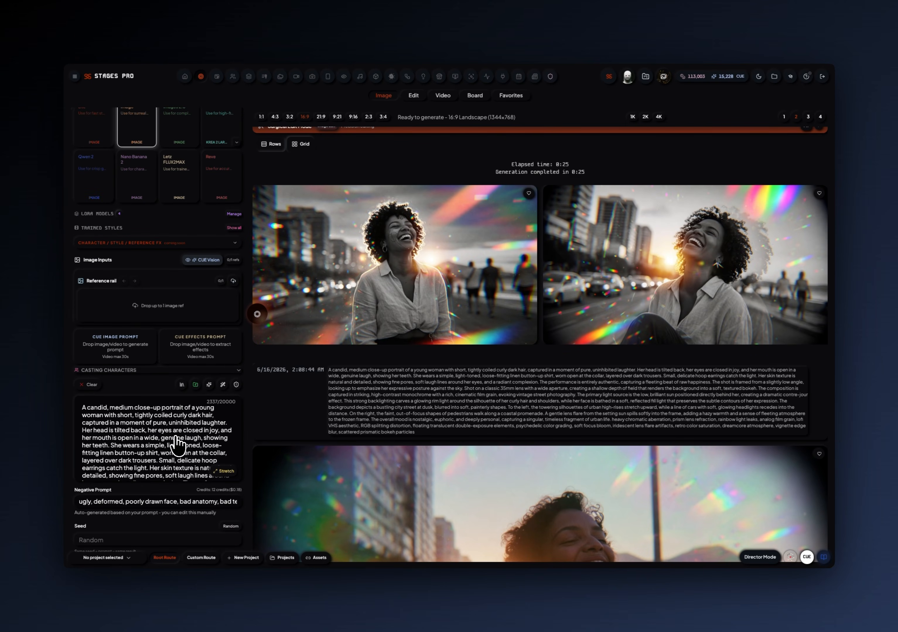
scroll(176, 448, down, 6)
scroll(177, 452, up, 3)
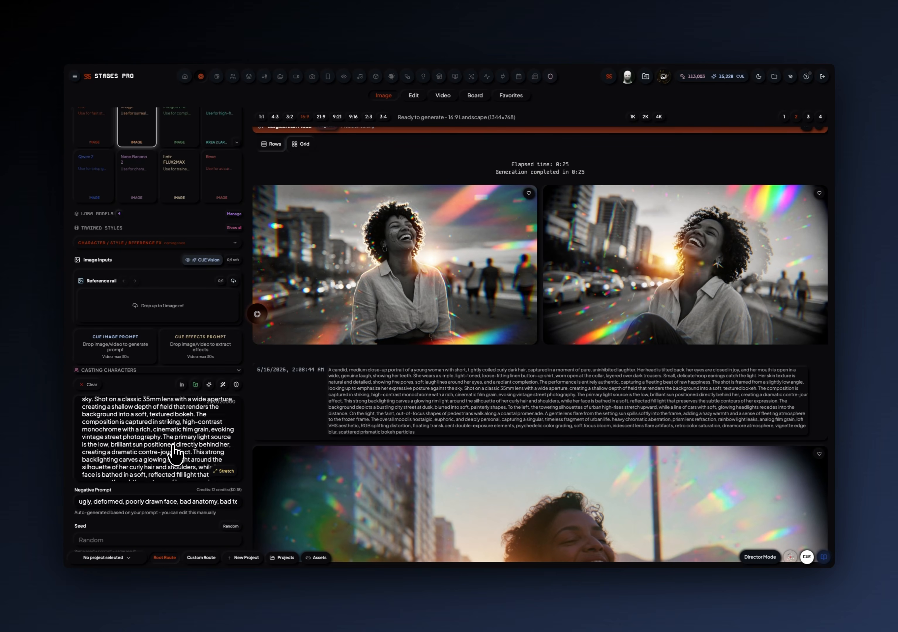
scroll(175, 455, down, 3)
scroll(174, 455, down, 2)
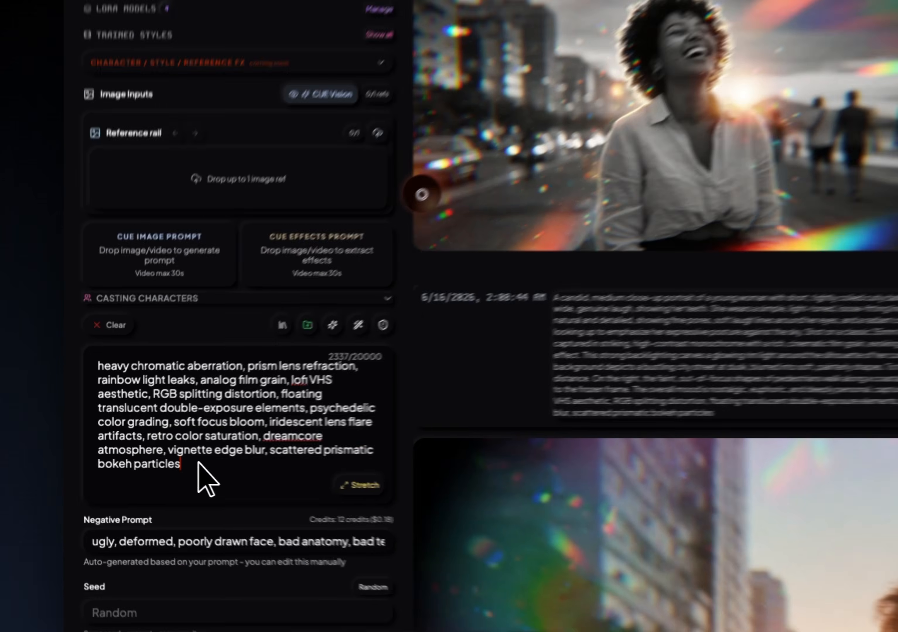
drag(141, 467, 82, 408)
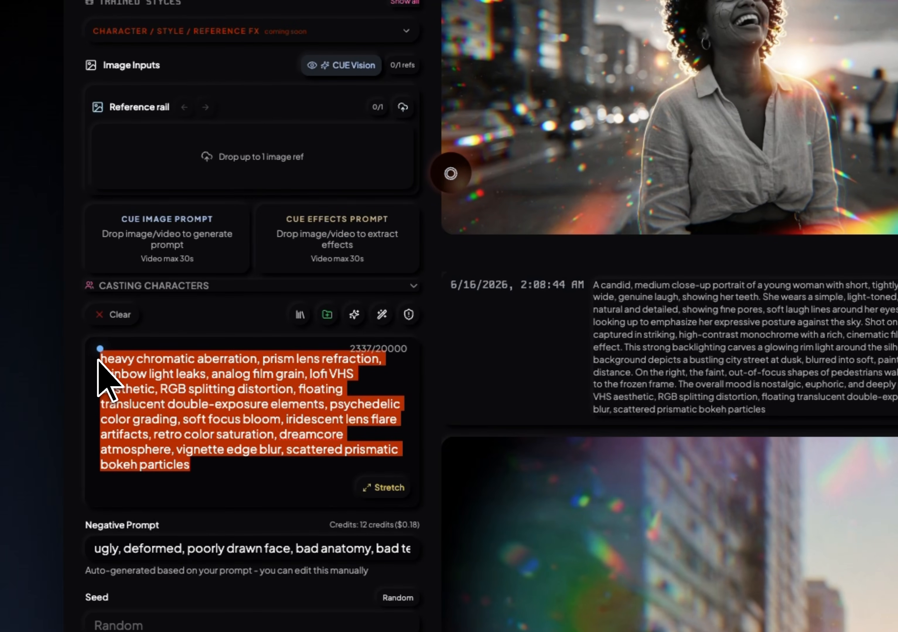
key(BackSpace)
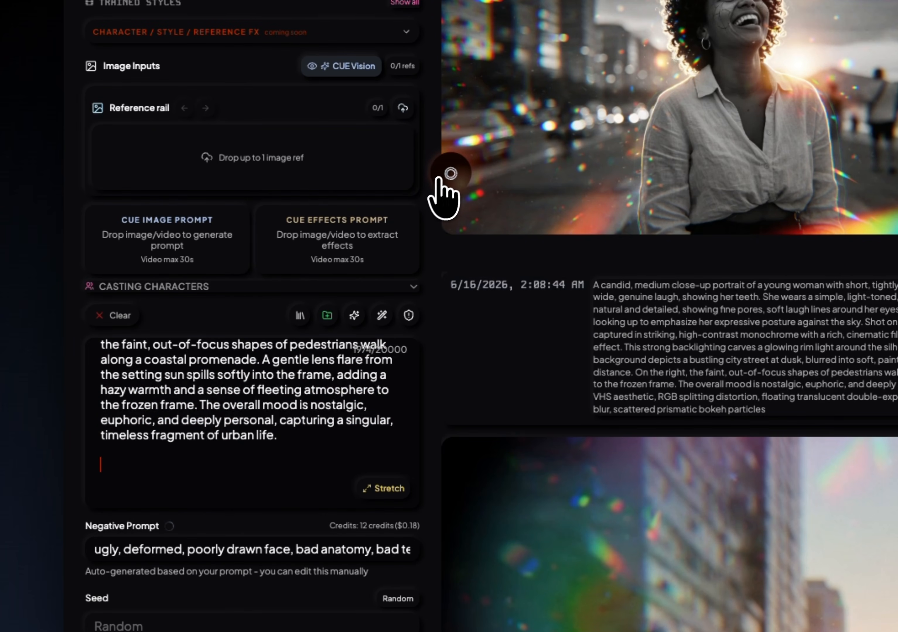
Generate two images from the shortened prompt alone, and two more with the black-and-white portrait added as the character reference.
click(450, 173)
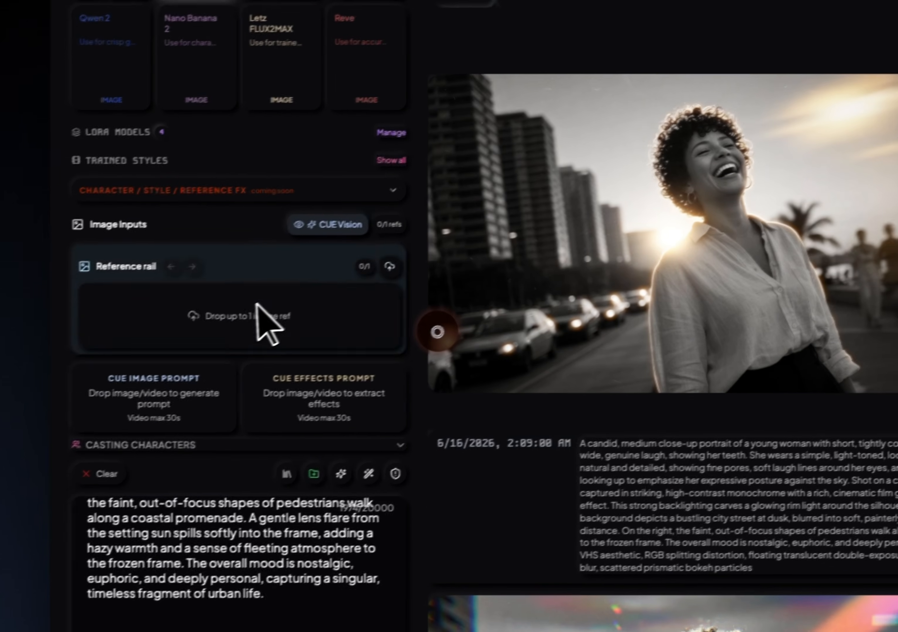
drag(256, 304, 257, 304)
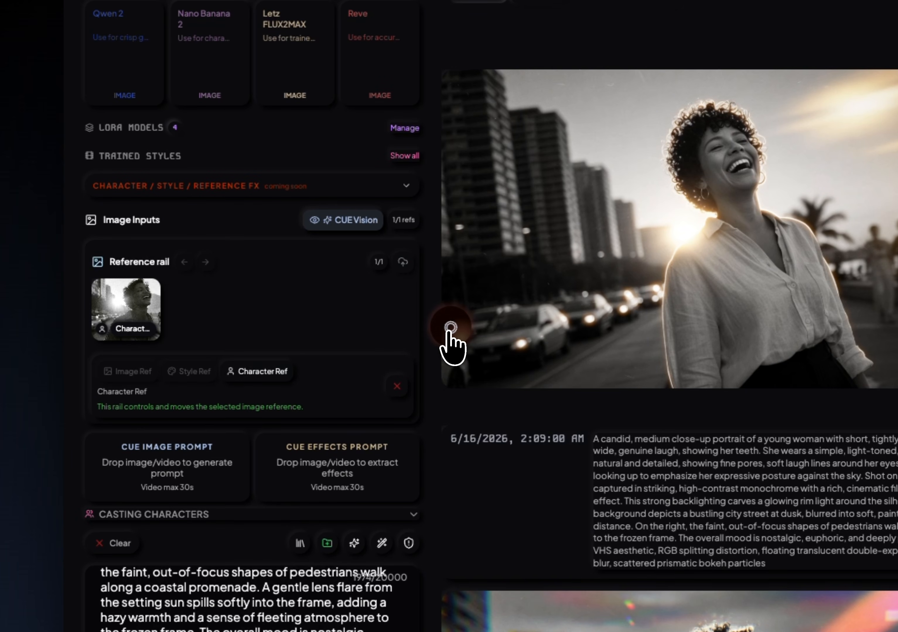
click(449, 331)
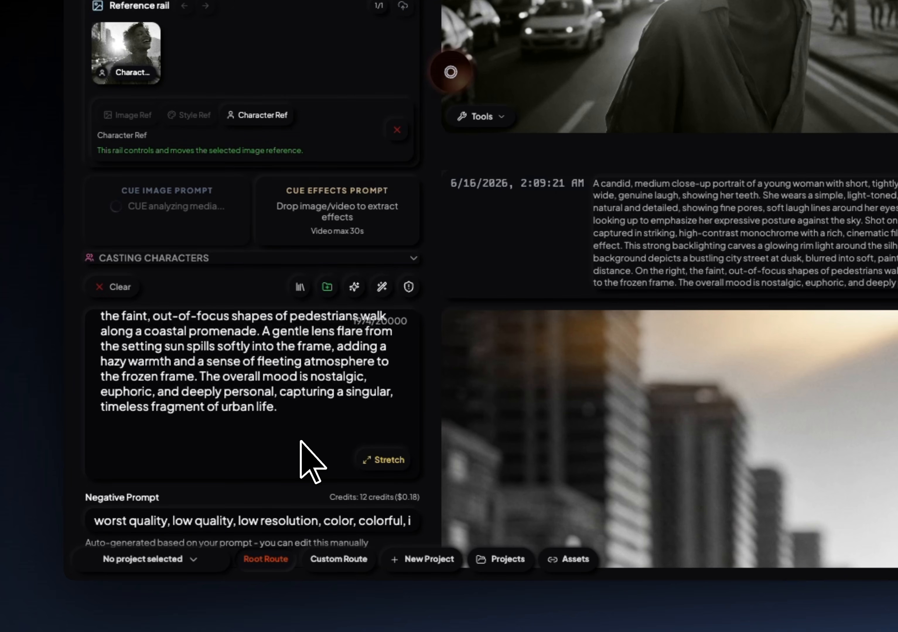
Clear the old portrait prompt so that CUE Image Prompt fills in a new one from the analyzed image.
scroll(300, 440, up, 3)
scroll(299, 440, up, 3)
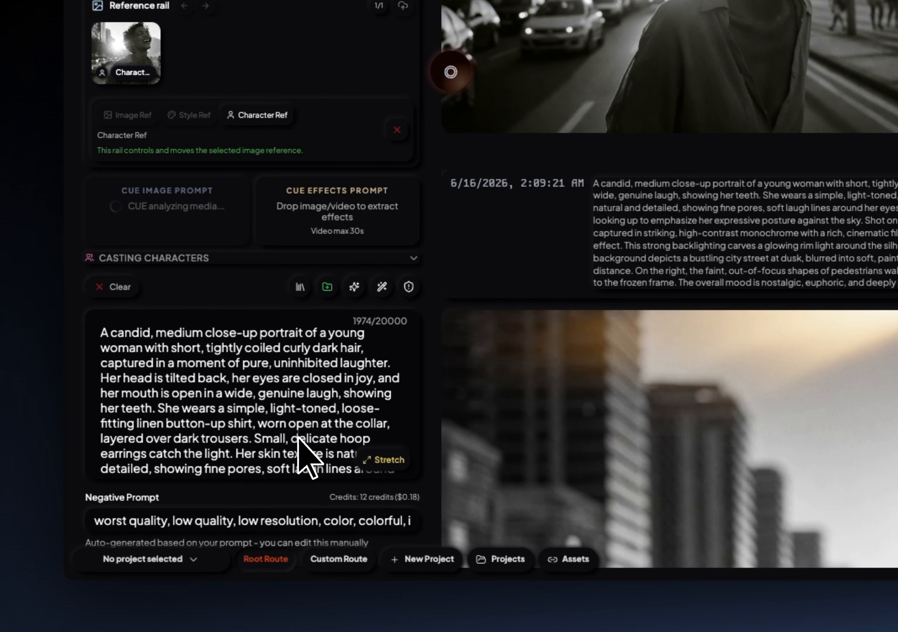
key(ctrl+a)
key(BackSpace)
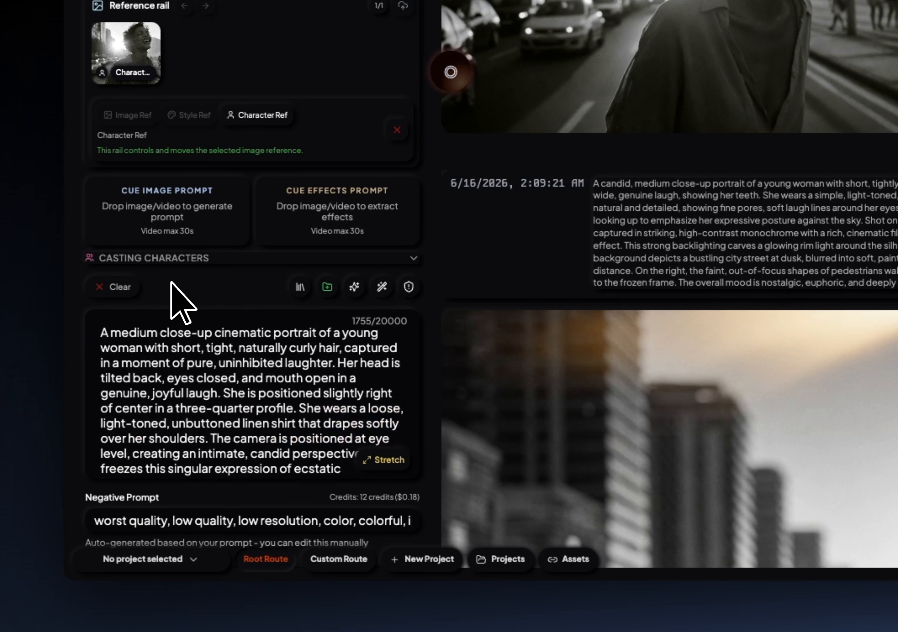
Expand the prompt field and read through the new cinematic portrait prompt from start to end.
scroll(202, 373, down, 2)
click(390, 455)
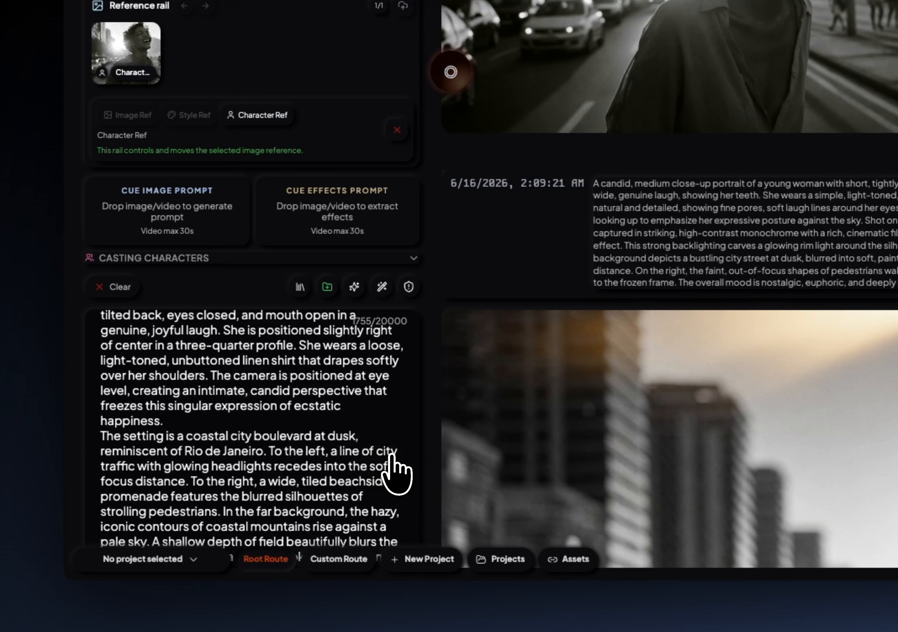
scroll(376, 445, down, 5)
scroll(350, 293, down, 5)
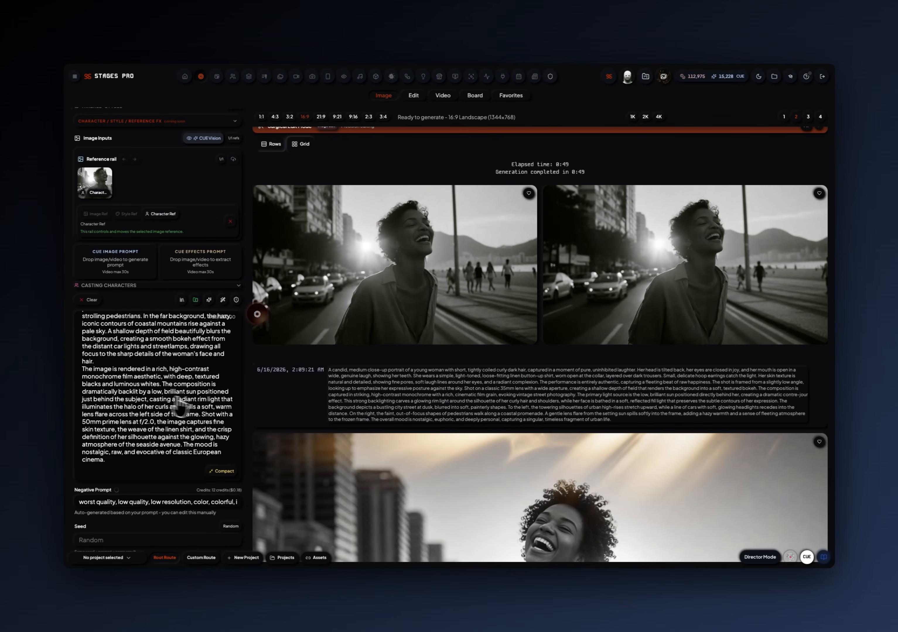
scroll(215, 244, up, 5)
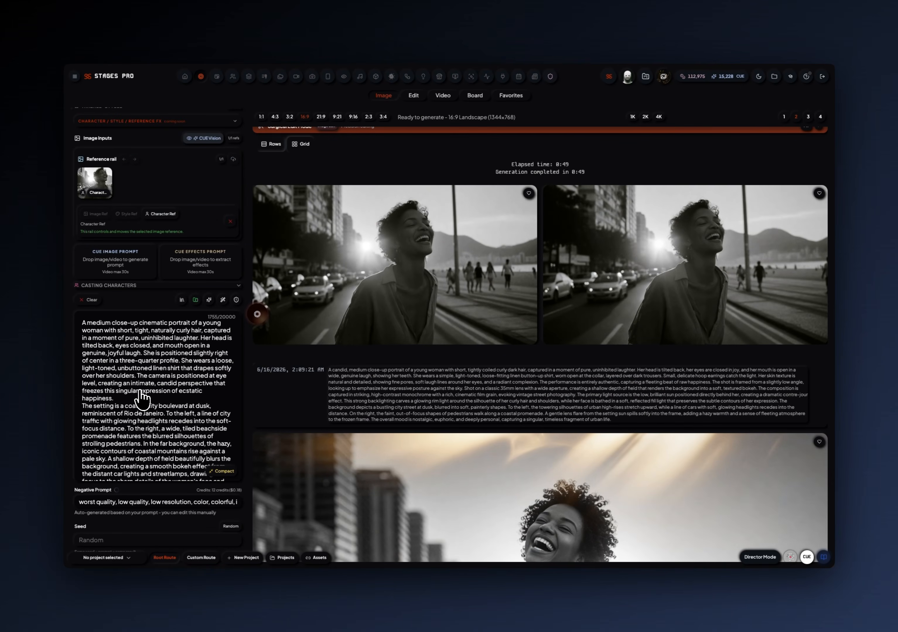
scroll(141, 400, down, 5)
scroll(146, 395, up, 5)
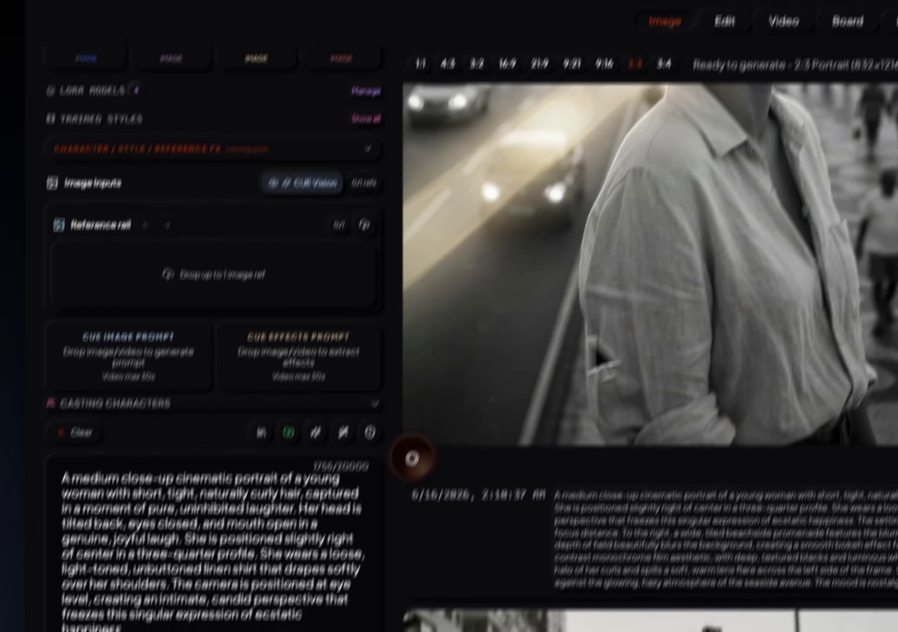
Switch to the Nano Banana 2 model and generate two 2:3 portrait images from the new prompt without references.
scroll(644, 343, up, 12)
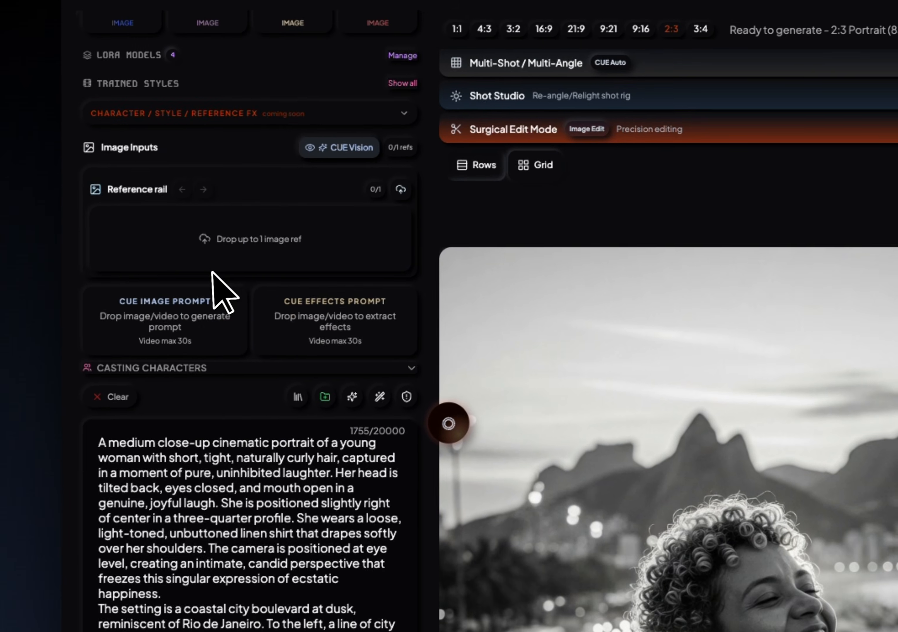
scroll(166, 360, up, 7)
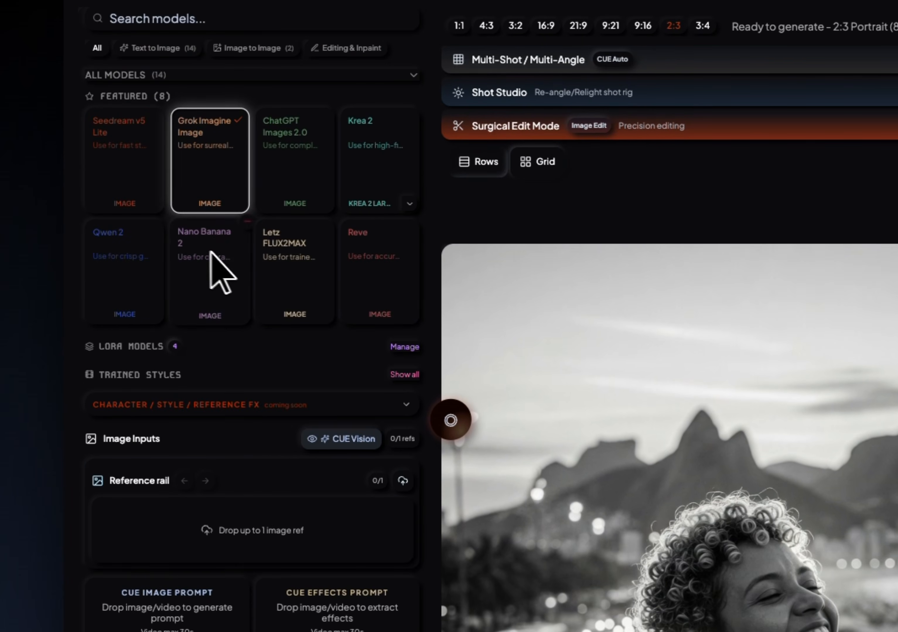
click(222, 267)
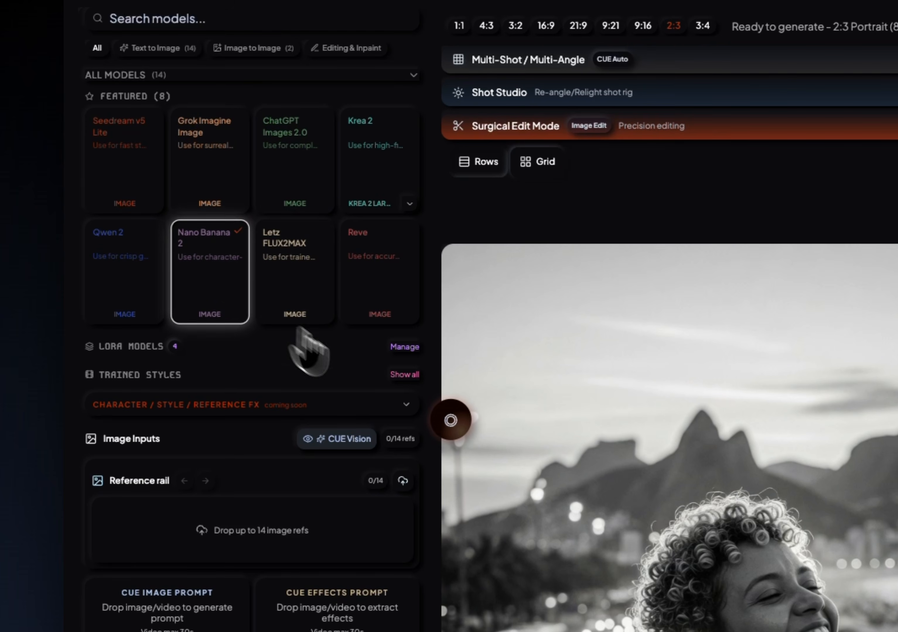
click(450, 420)
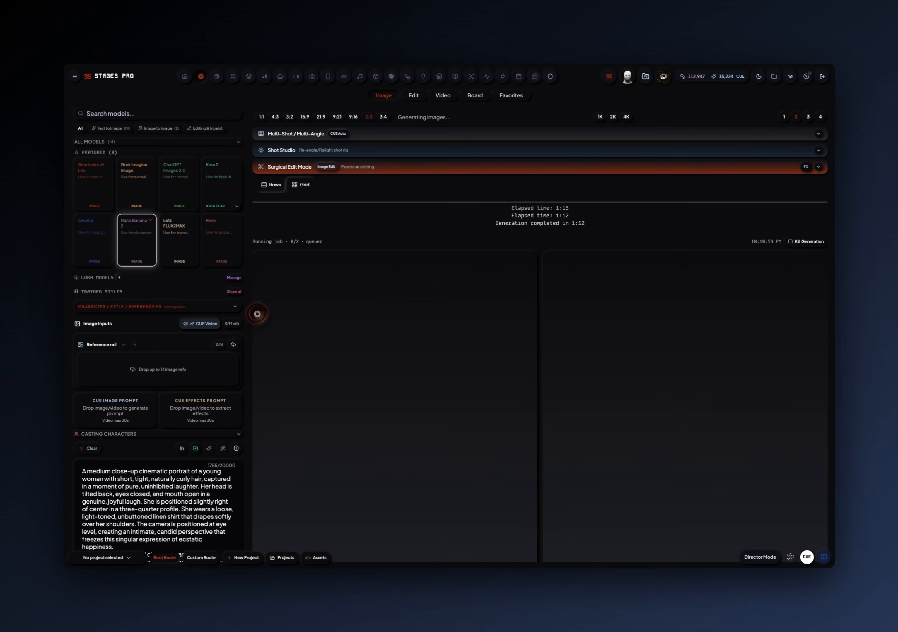
Add the black-and-white portrait and the colorful landscape as image references, and generate two images with both.
drag(835, 295, 164, 370)
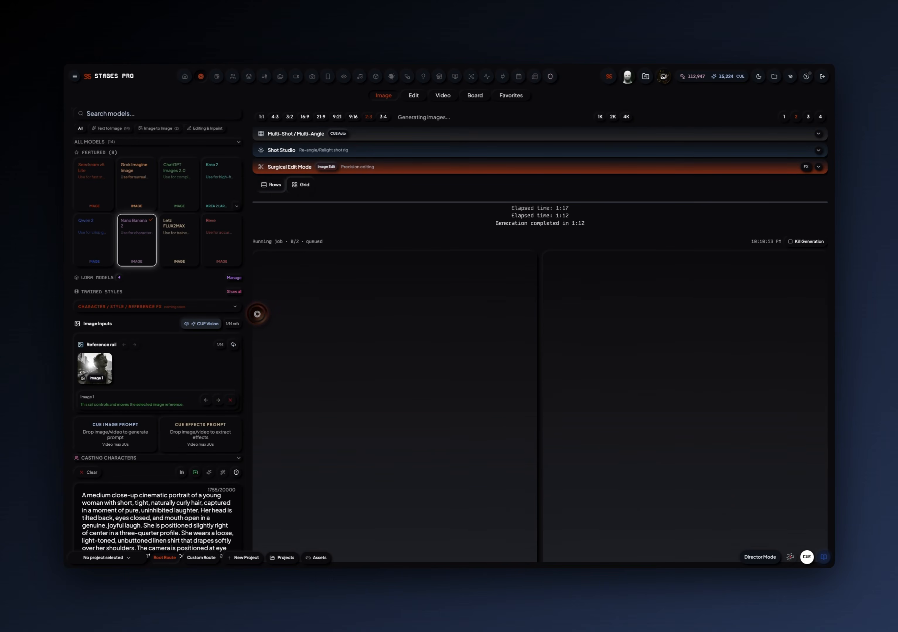
drag(446, 392, 200, 373)
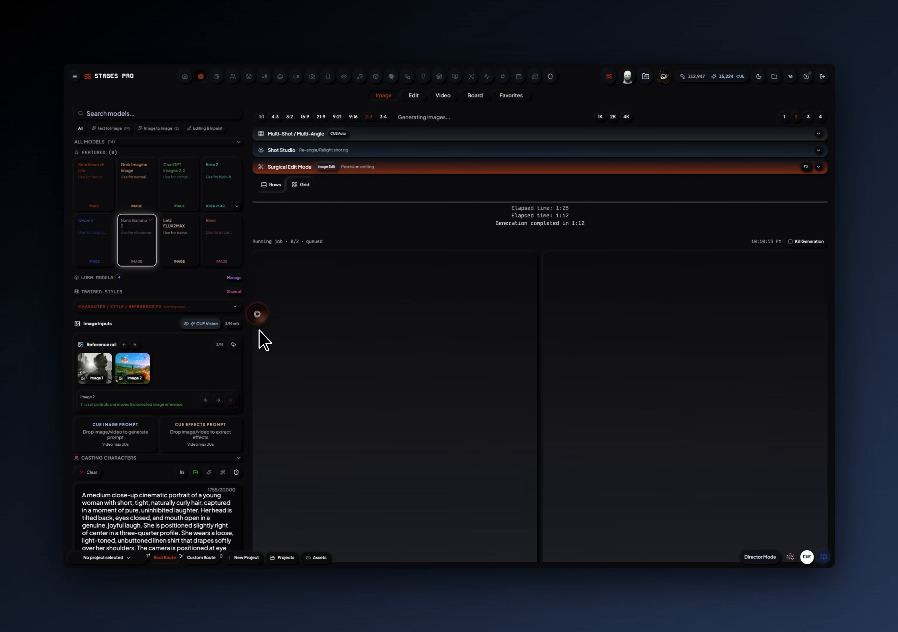
scroll(136, 480, down, 1)
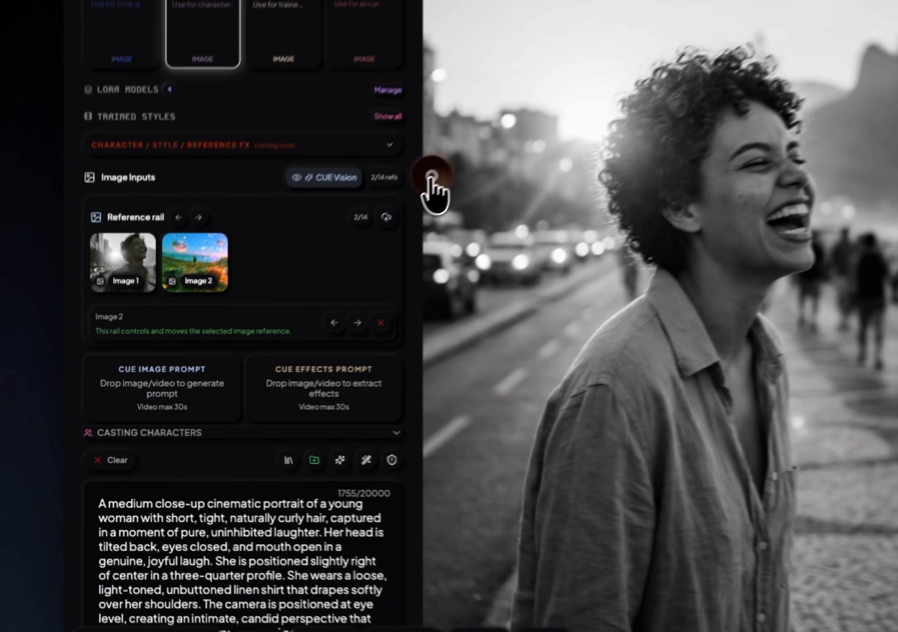
click(257, 315)
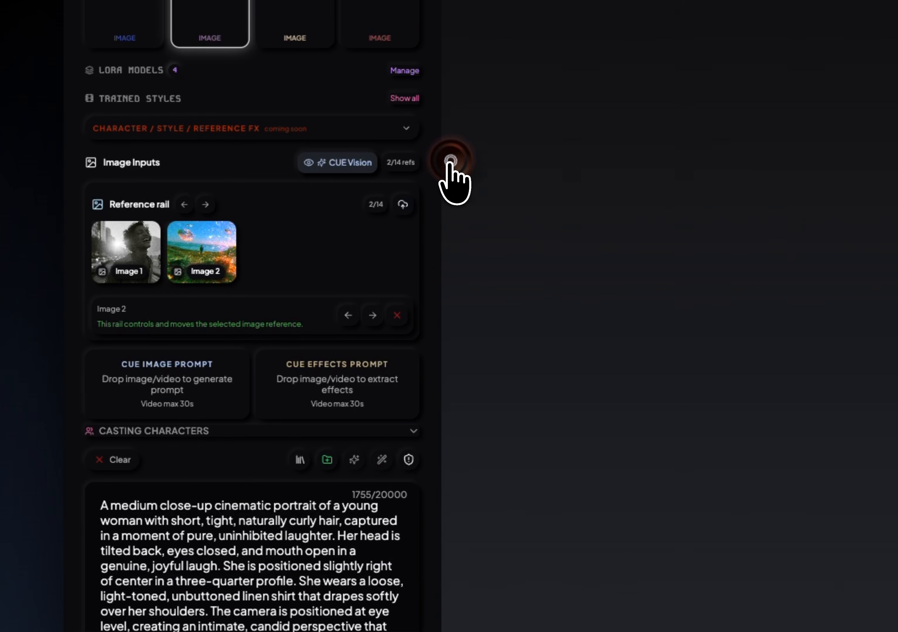
Append the effects paragraph, starting with "heavy chromatic aberration", after a blank line at the prompt's end and generate with both references.
scroll(198, 349, down, 3)
scroll(313, 356, down, 8)
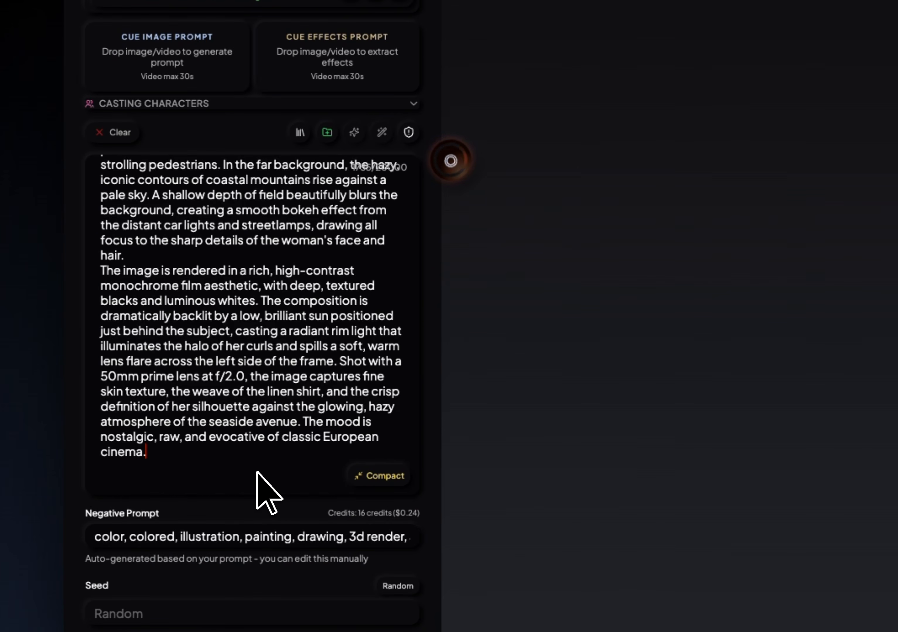
key(Return)
key(Return)
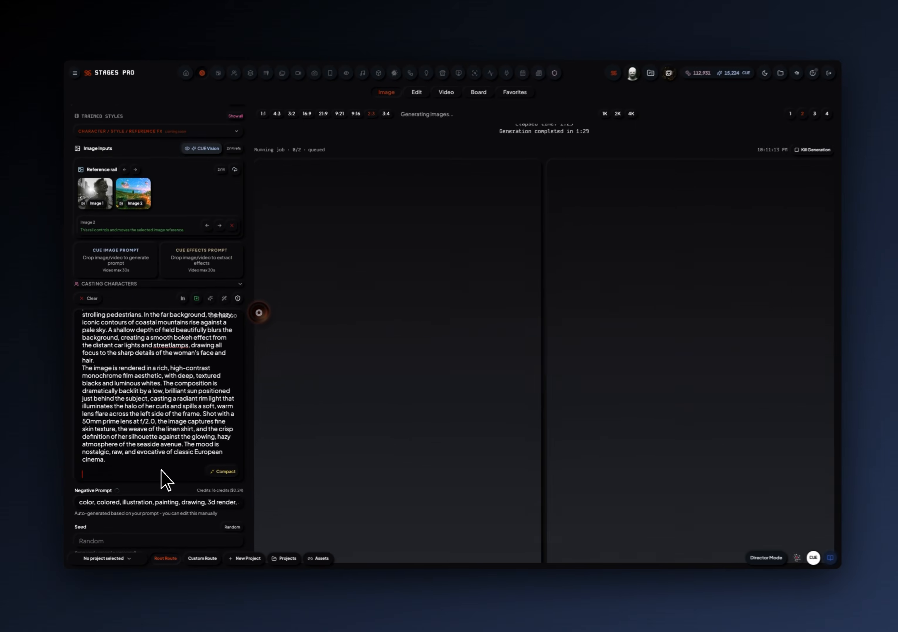
text(heavy chromatic aberration, prism lens refraction, rainbow light leaks, analog film grain, lofi VHS aesthetic, RGB splitting distortion, floating translucent double-exposure elements, psychedelic color grading, soft focus bloom, iridescent lens flare artifacts, retro color saturation, dreamcore atmosphere, vignette edge blur, scattered prismatic bokeh particles)
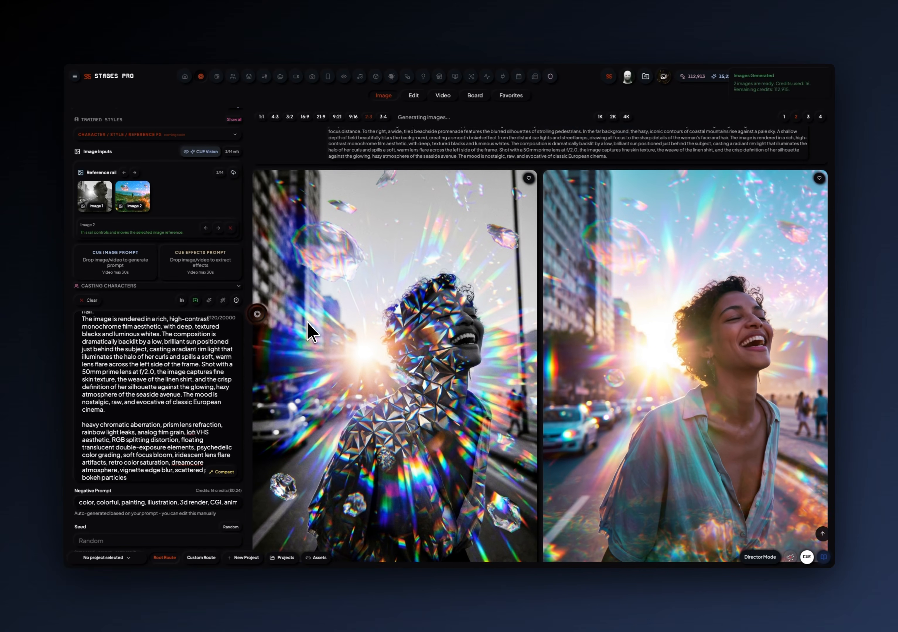
Compare the images generated from the two references with the earlier monochrome results in the image feed.
scroll(308, 322, down, 2)
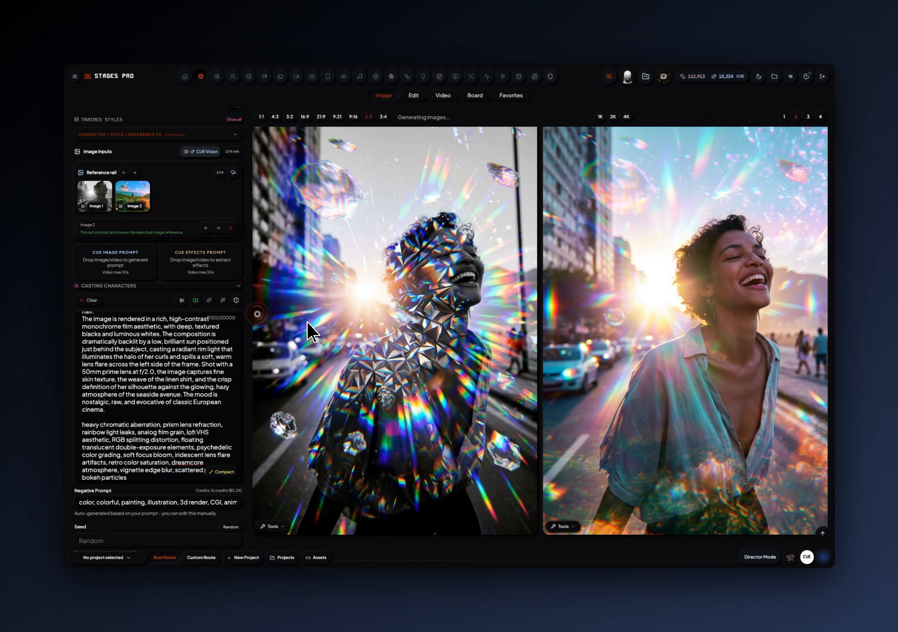
scroll(308, 322, down, 10)
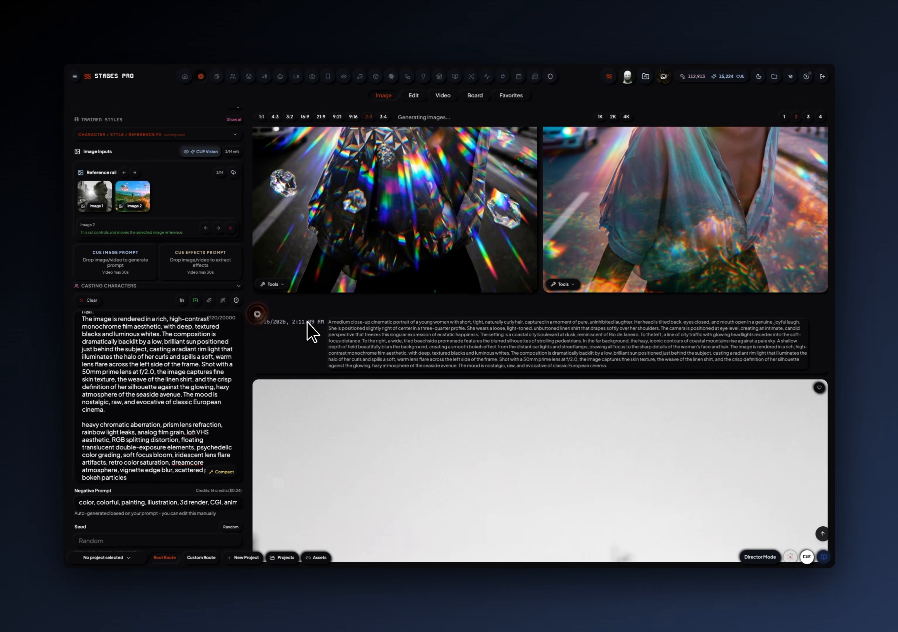
scroll(307, 322, up, 10)
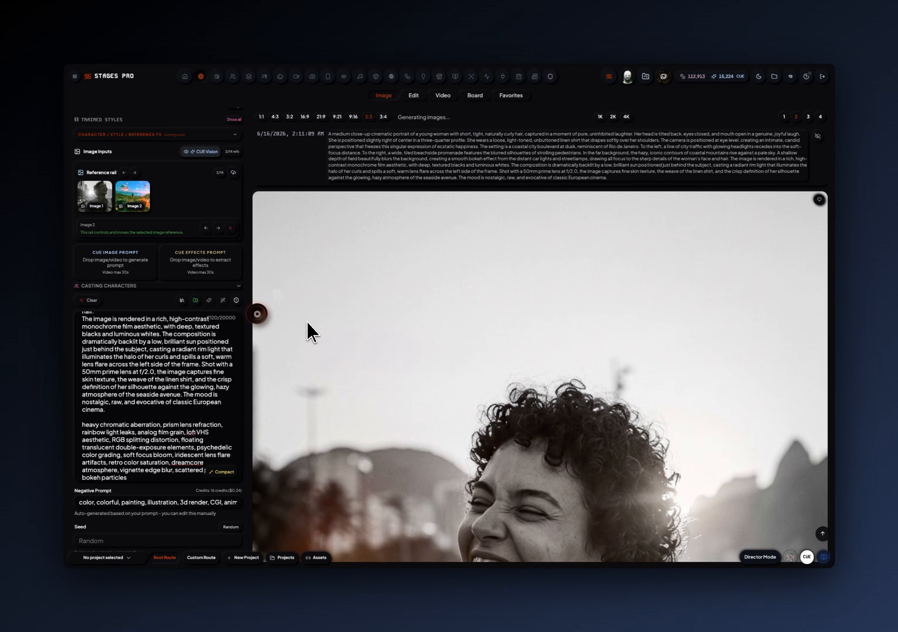
scroll(307, 322, up, 6)
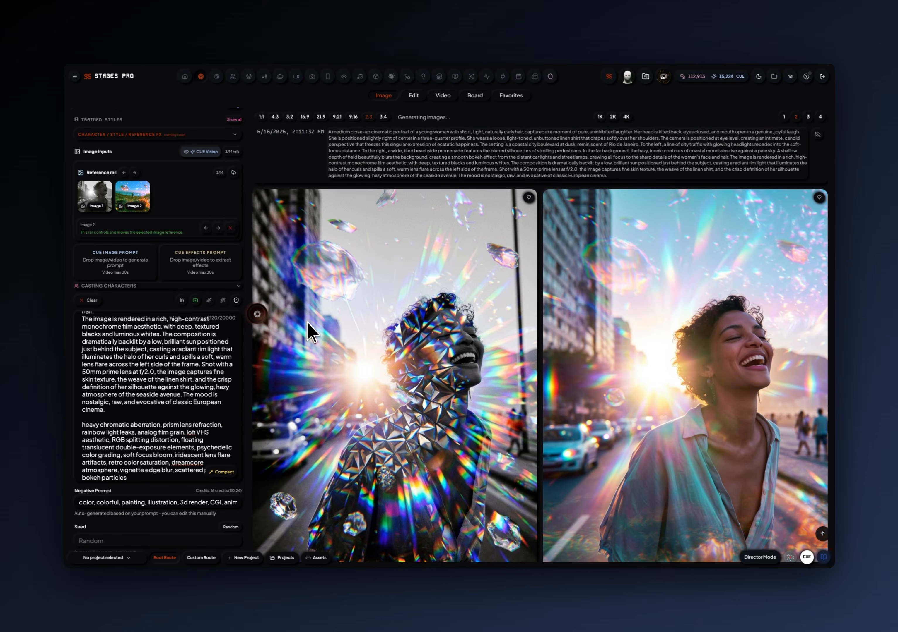
scroll(307, 333, up, 6)
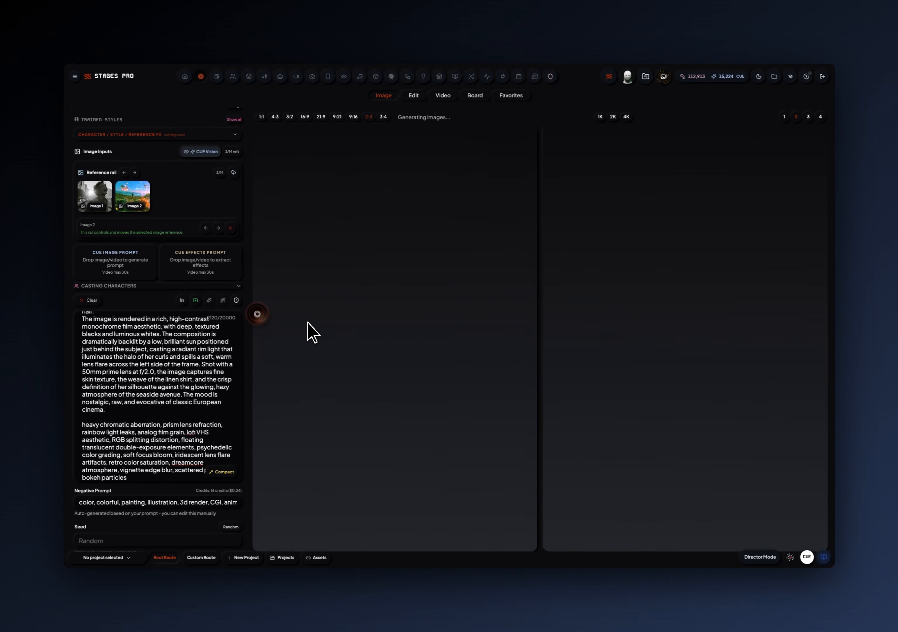
Check the reference support of Letz FLUX2MAX and ChatGPT Images 2.0, and switch to Seedream v5 Lite with the colorful landscape as second reference.
scroll(158, 301, up, 5)
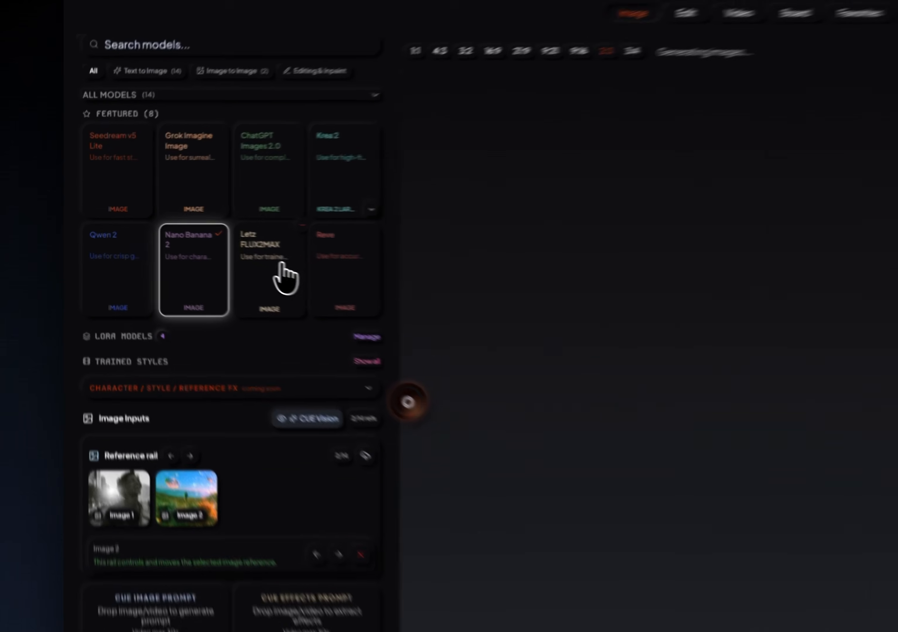
click(189, 238)
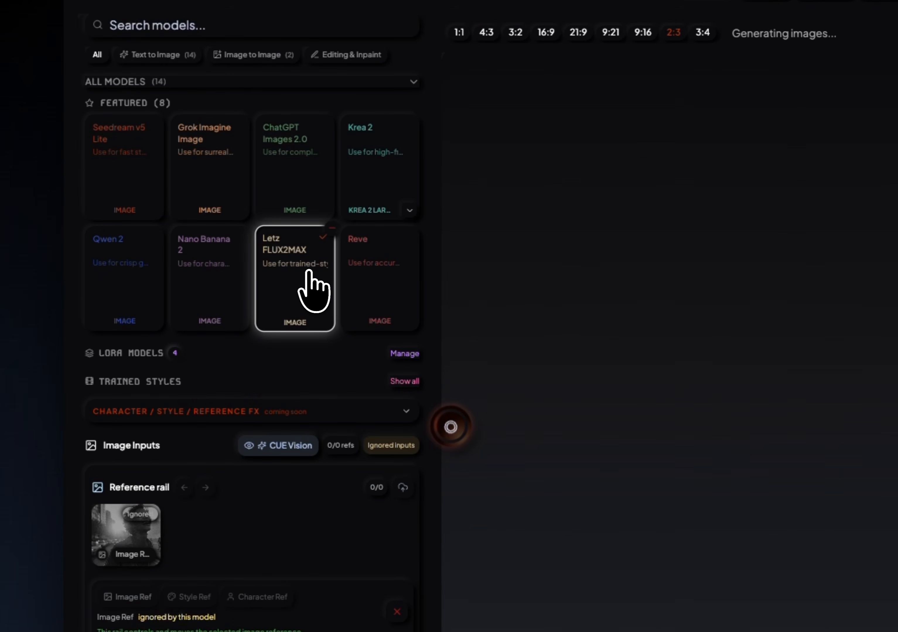
click(292, 155)
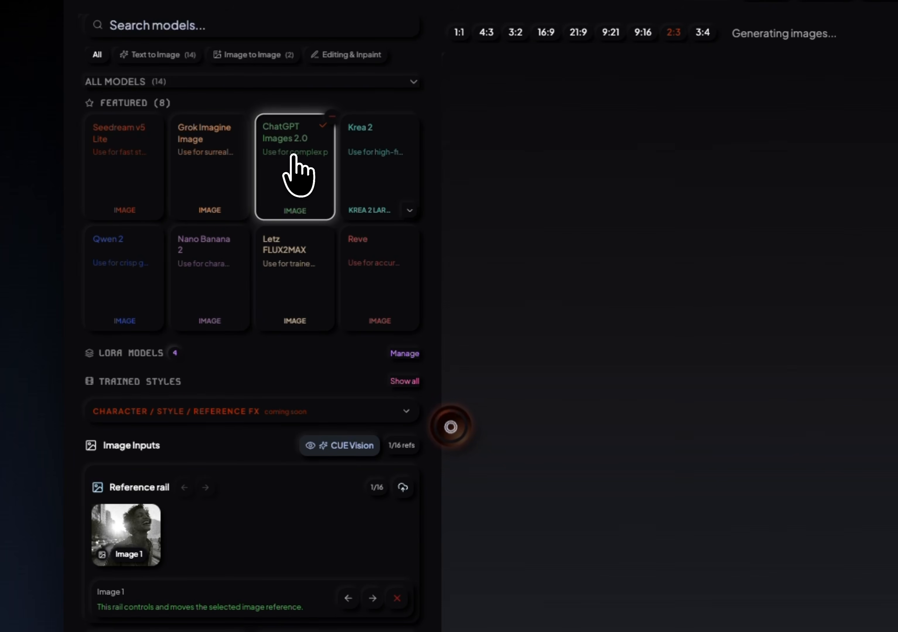
click(114, 156)
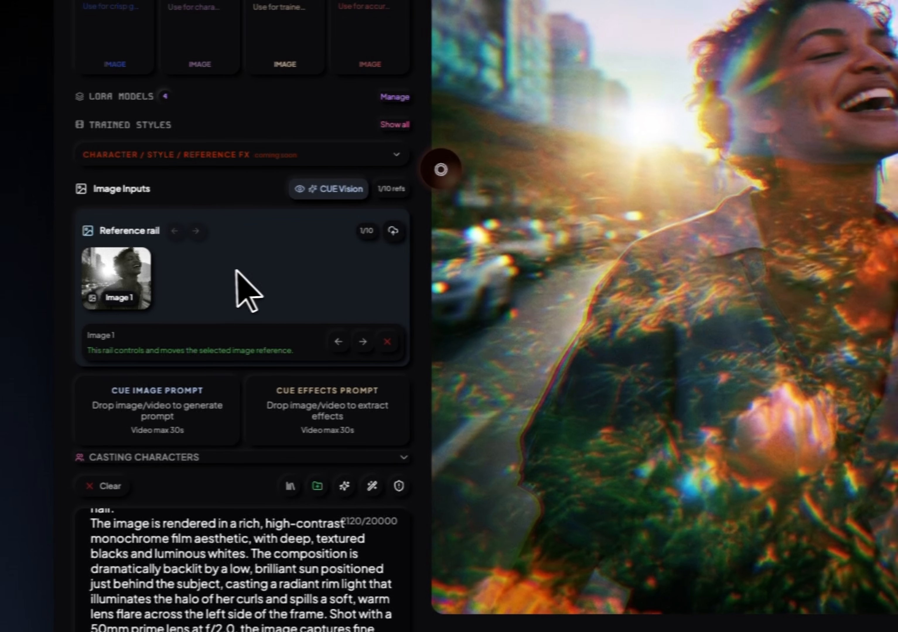
drag(236, 270, 234, 270)
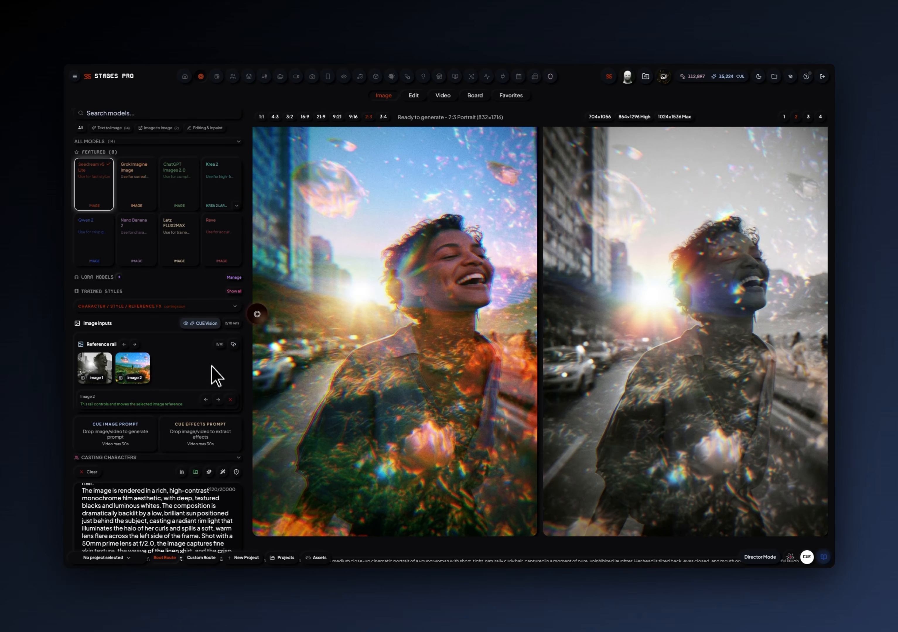
Try the colorful landscape as first reference, restore its second position, and open the file chooser for more references without adding any.
click(206, 400)
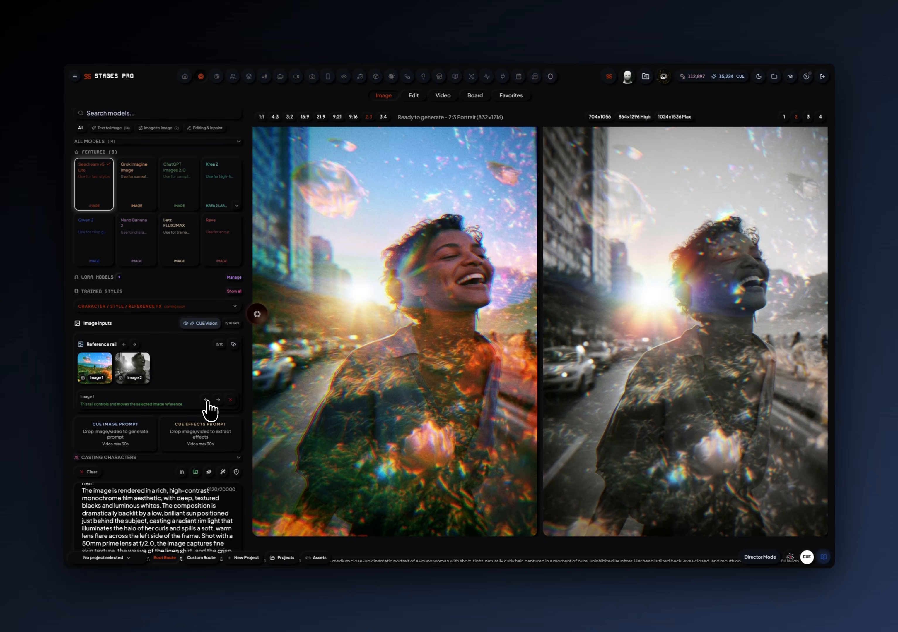
click(218, 400)
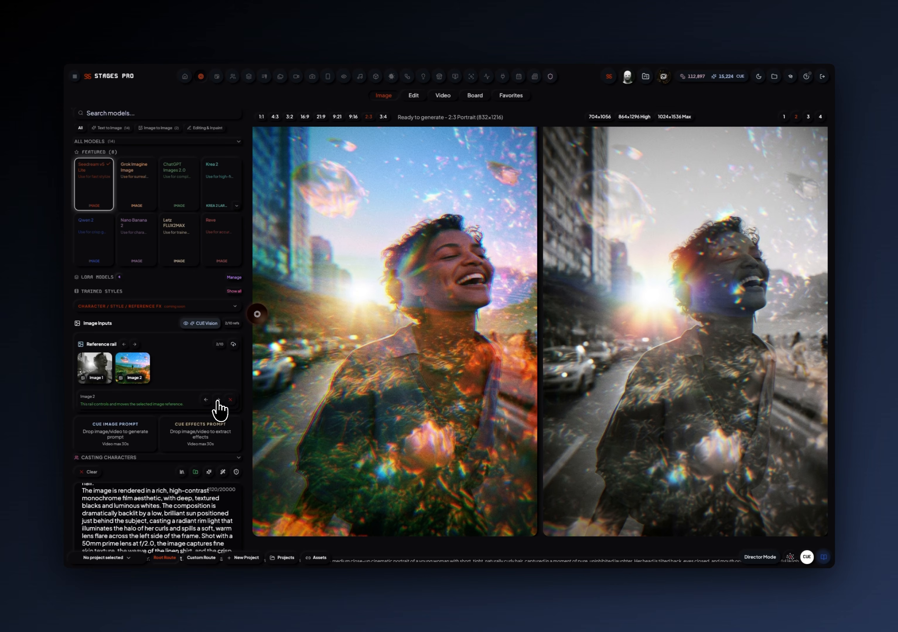
click(233, 345)
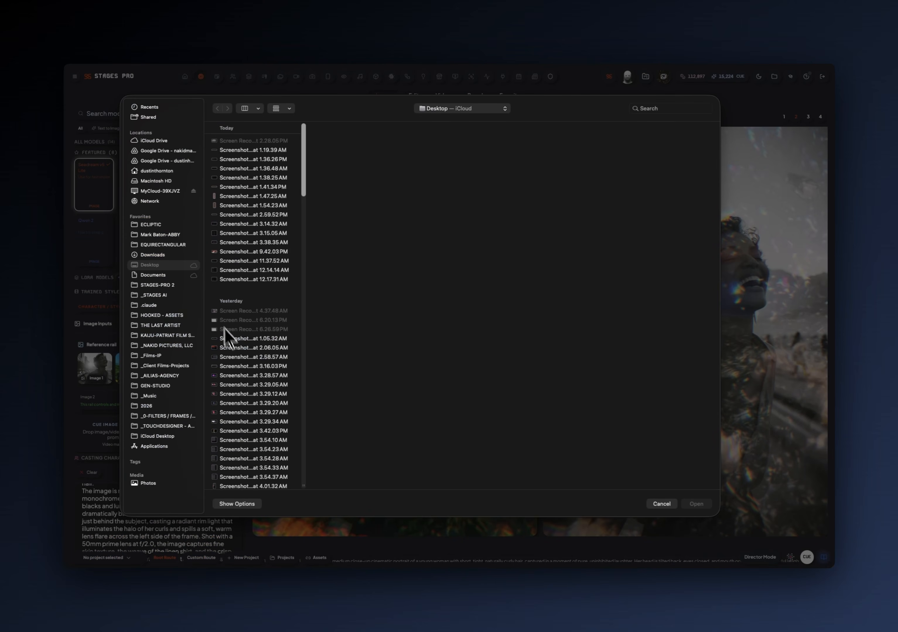
click(661, 504)
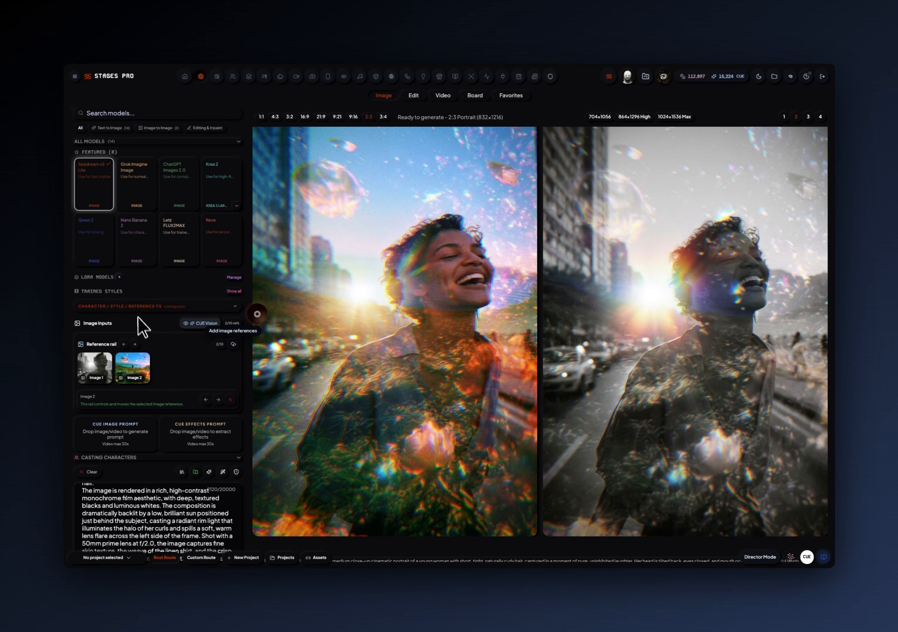
click(234, 278)
click(234, 278)
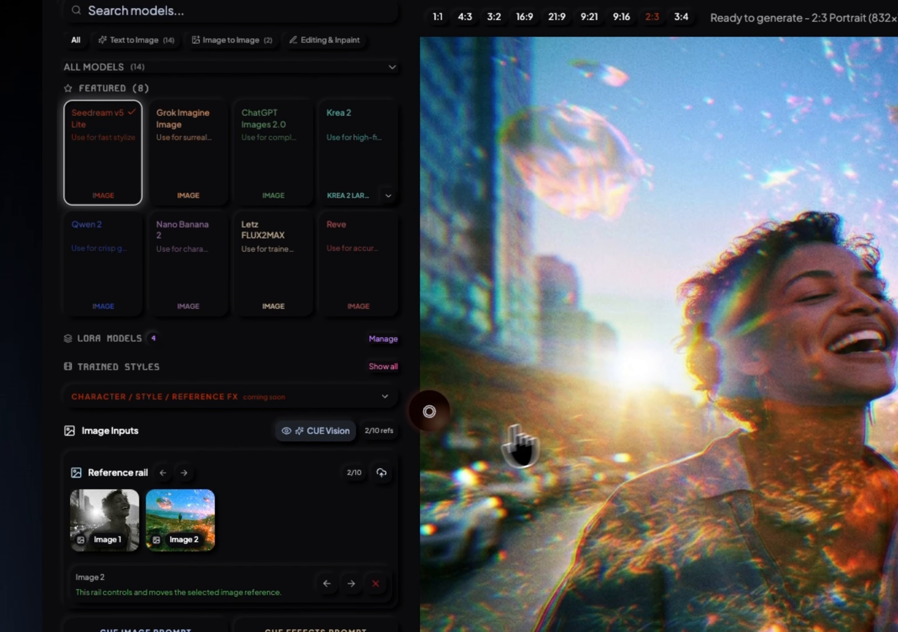
Generate two images with the portrait and landscape references, and remove both references from the reference rail.
click(429, 413)
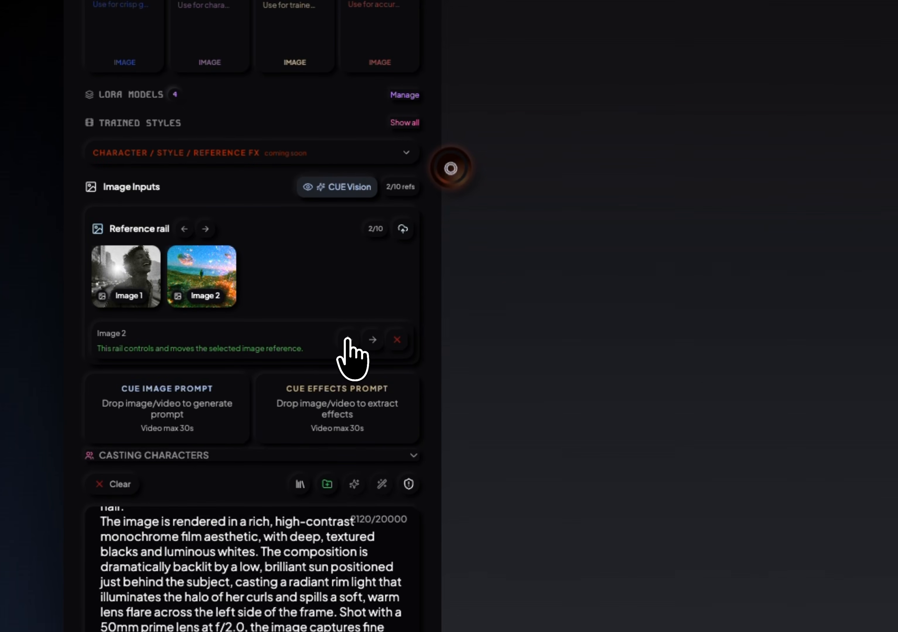
click(347, 340)
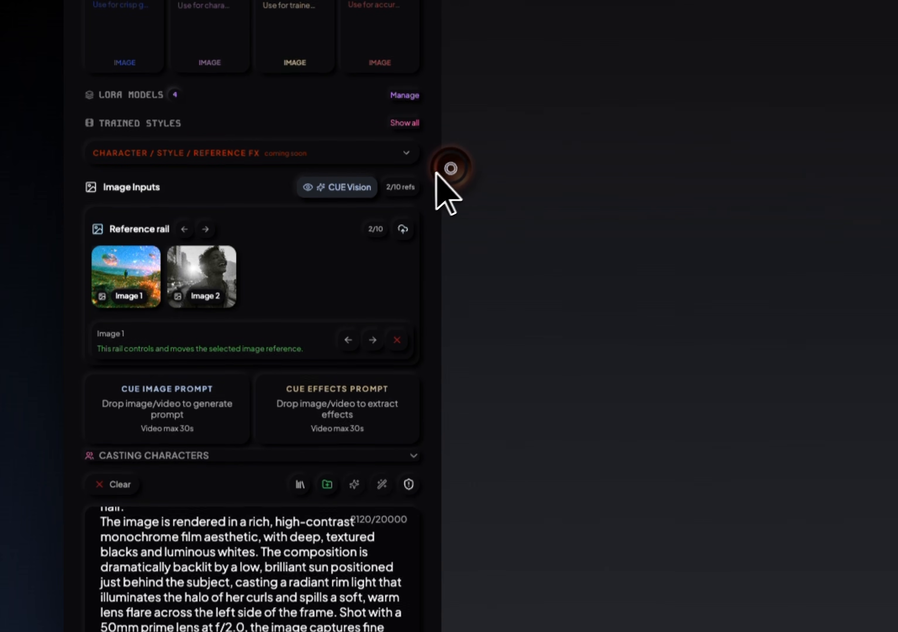
click(397, 340)
click(396, 340)
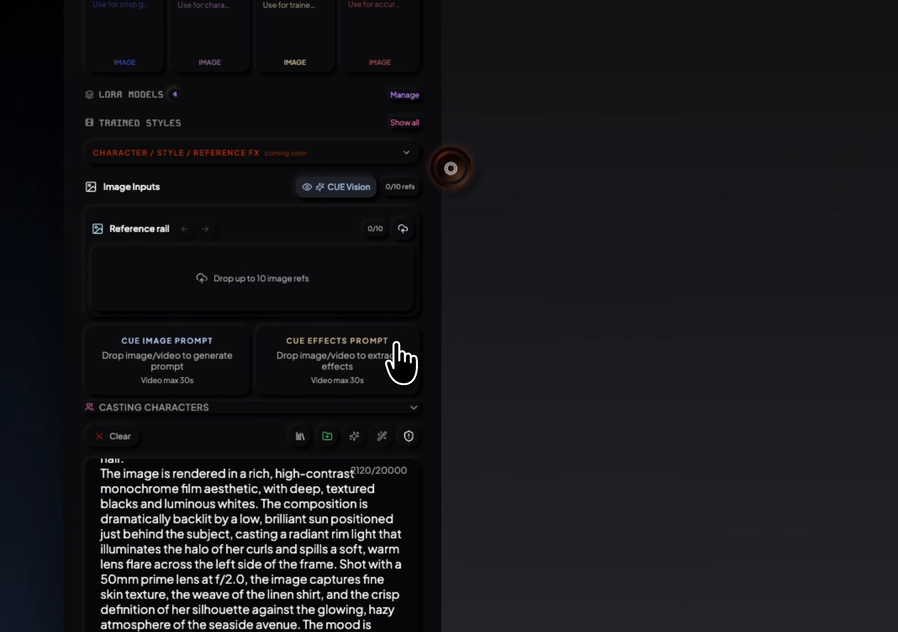
Cast BUCK FUZZ as the character reference and collapse the character list.
click(413, 408)
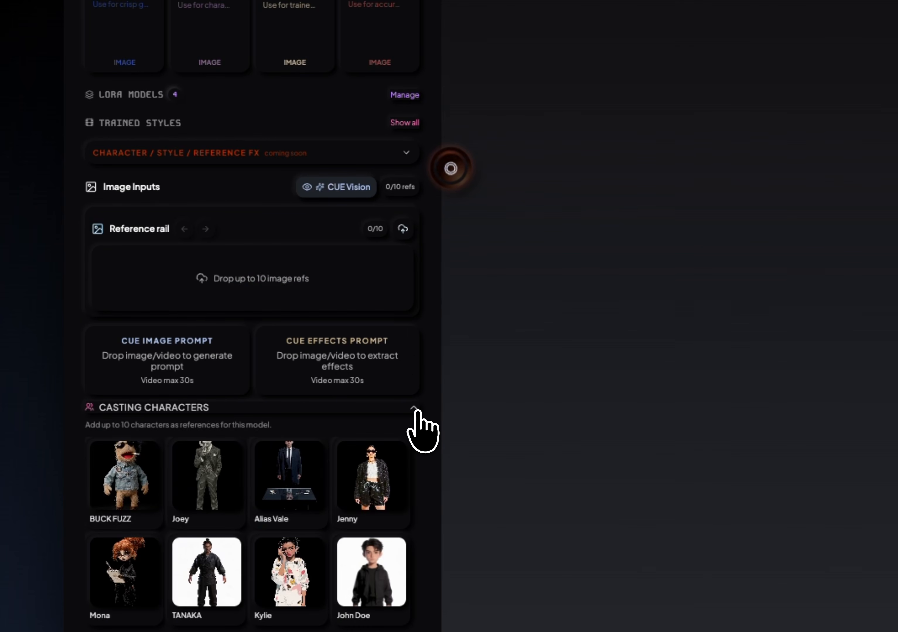
click(121, 469)
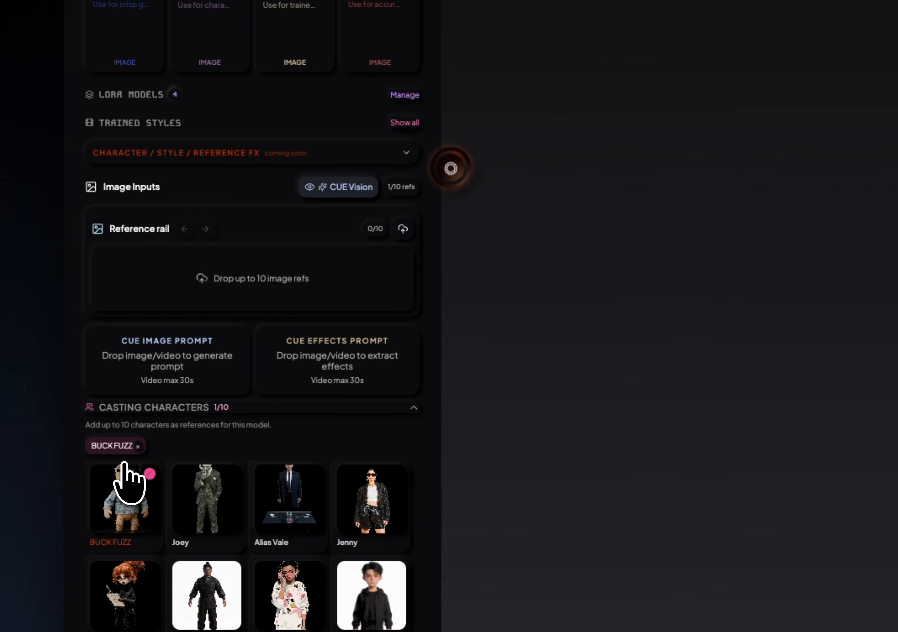
click(412, 409)
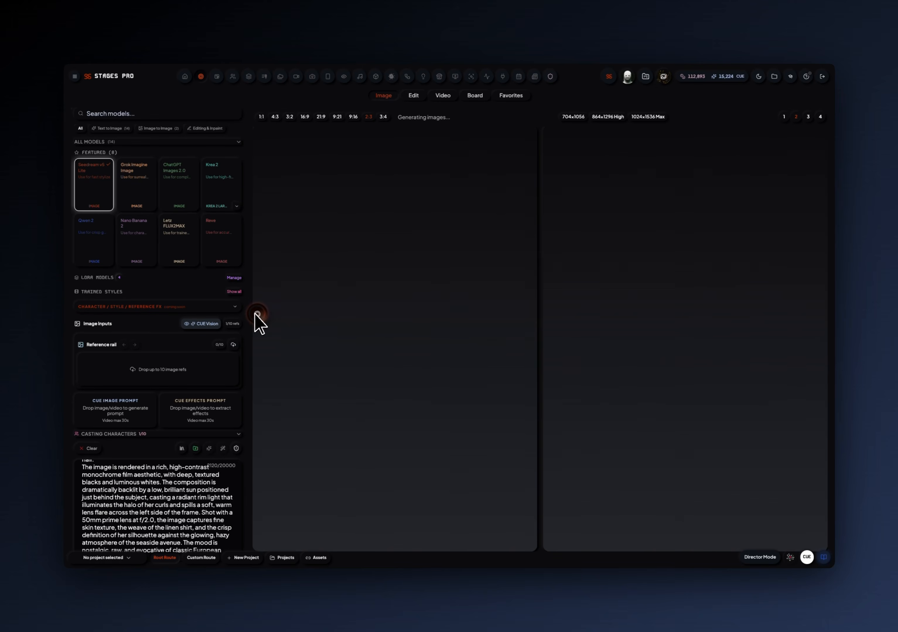
In the prompt's first sentence, replace "young woman with short, tight, naturally curly hair" with "puppet in jean jacket and black sunglasses".
scroll(175, 488, up, 5)
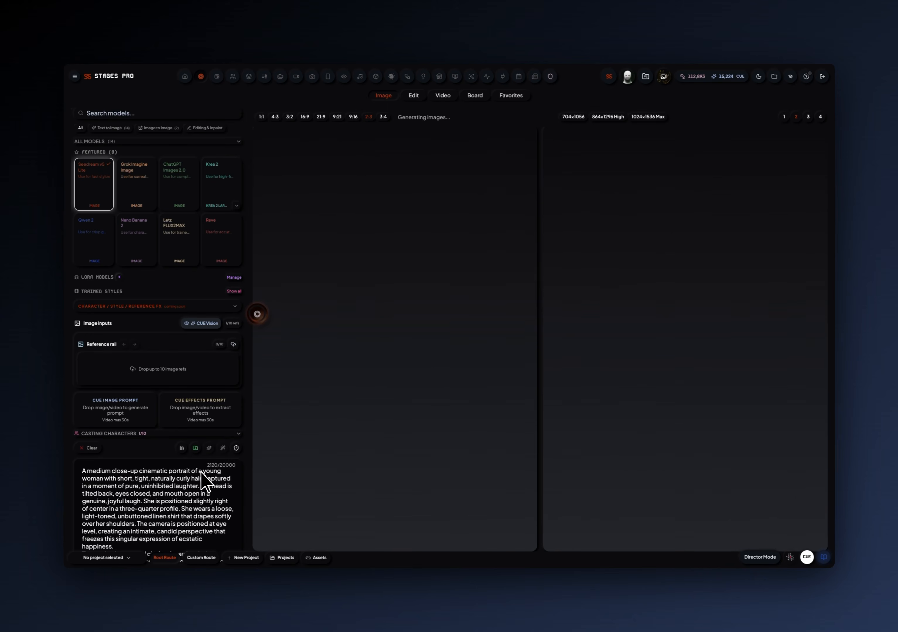
drag(202, 471, 128, 480)
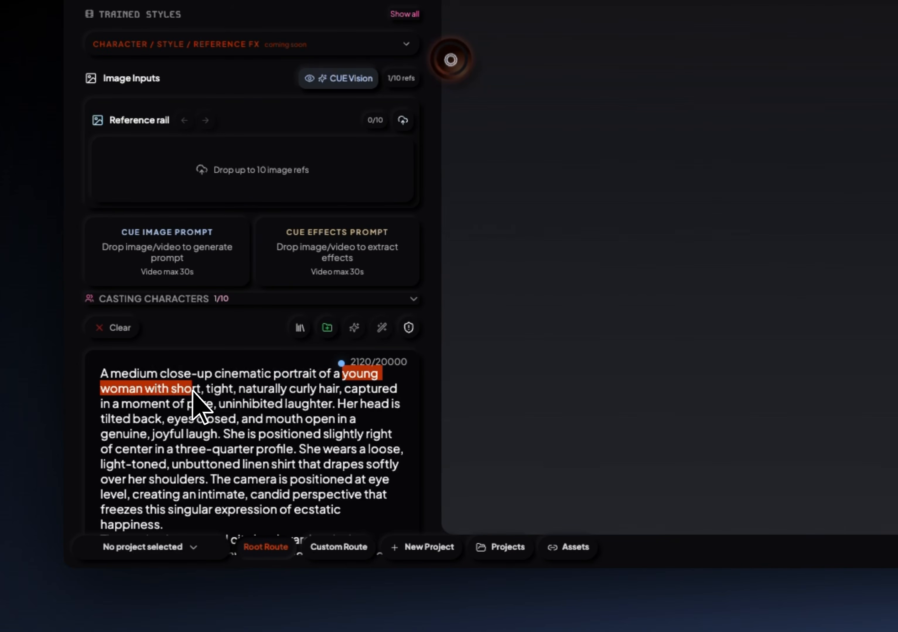
drag(192, 390, 341, 389)
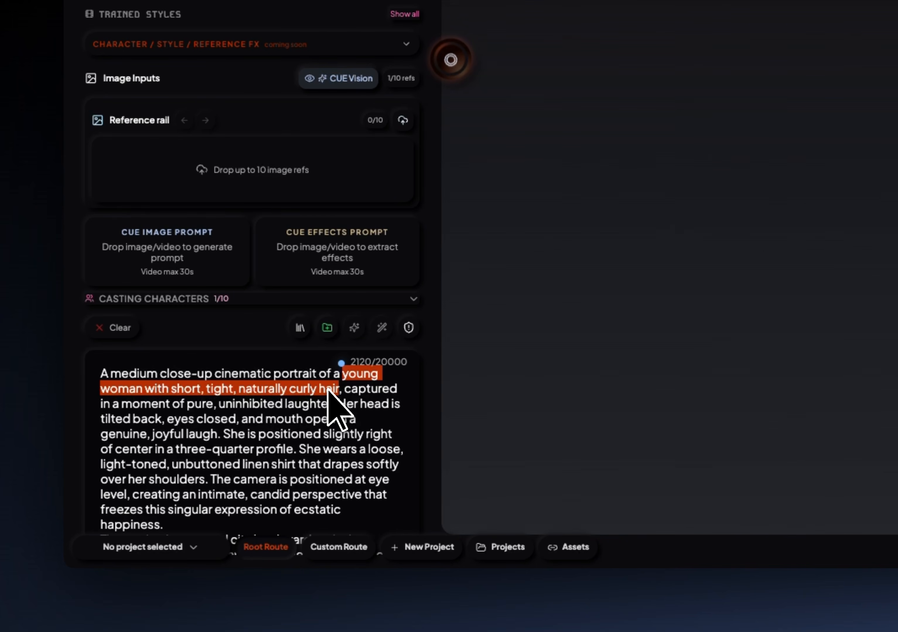
text(pupp)
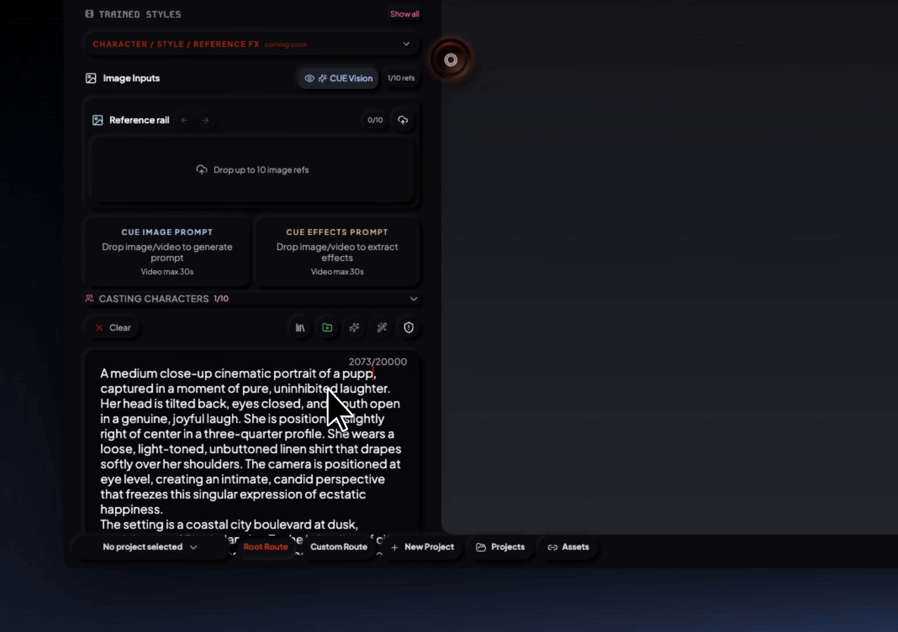
text(et in jean)
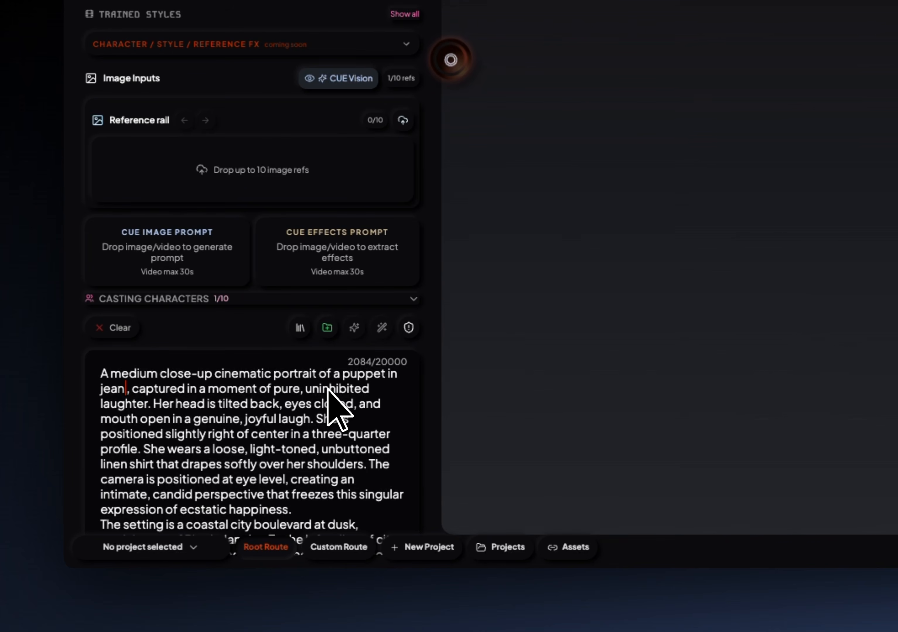
text( jacket and bla)
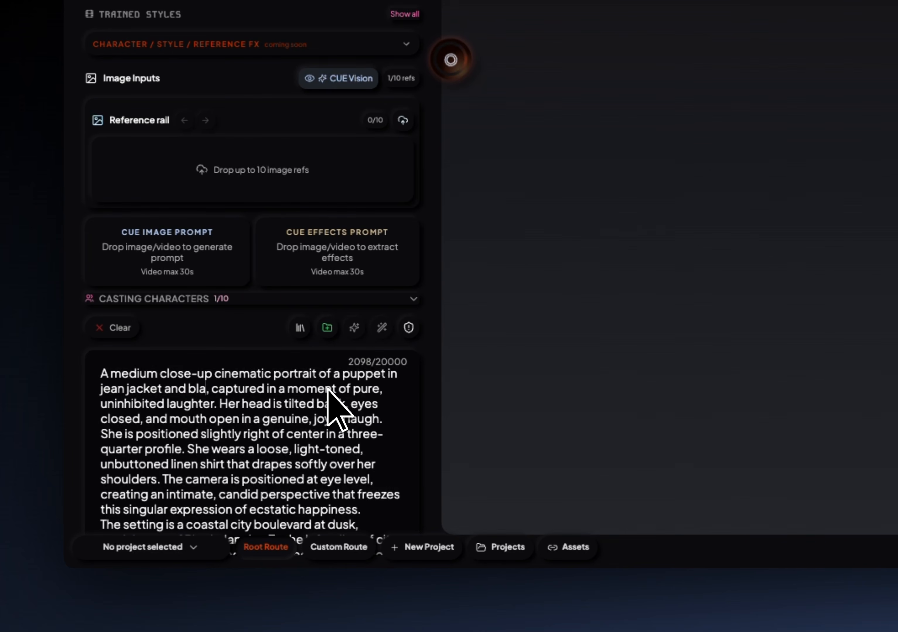
text(ck sunglasse)
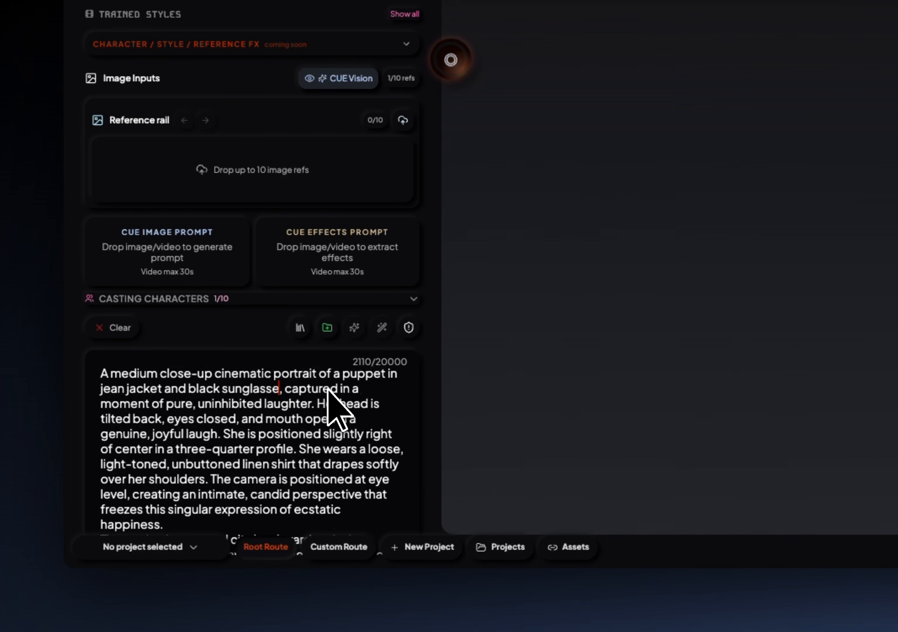
text(s)
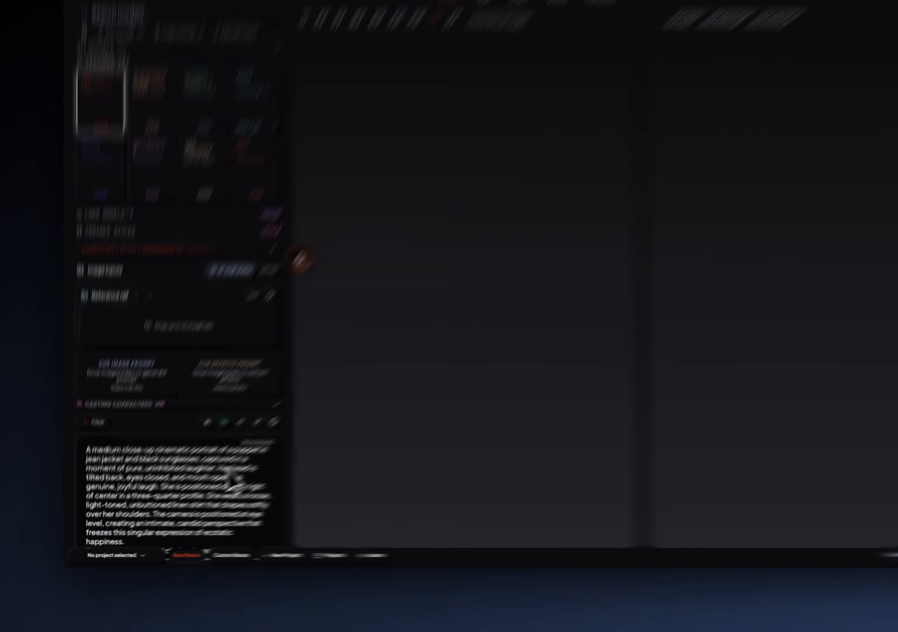
Replace "Her" before "head" and the two occurrences of "She" in the prompt's first paragraph with "His".
double_click(224, 469)
text(His)
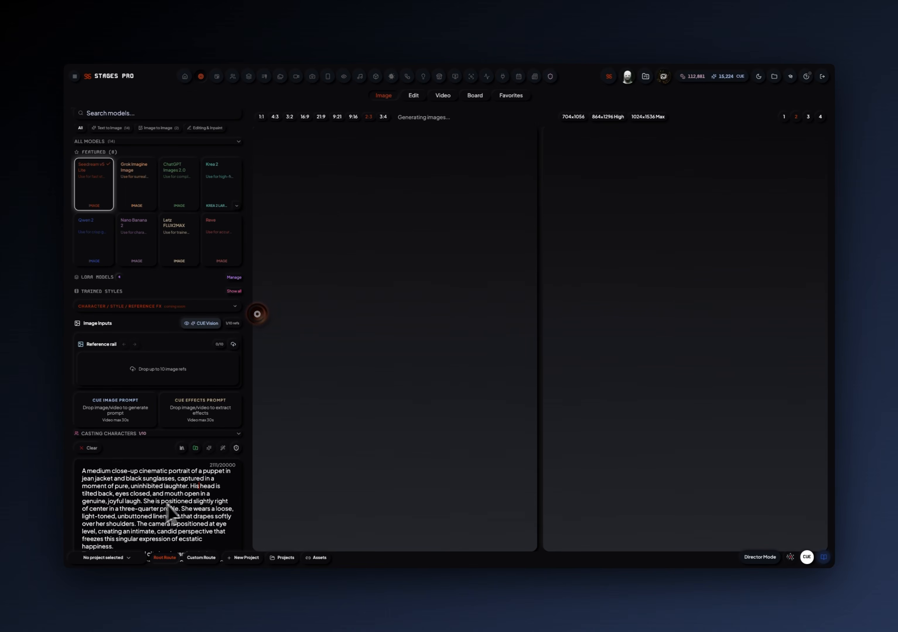
double_click(149, 501)
text(His)
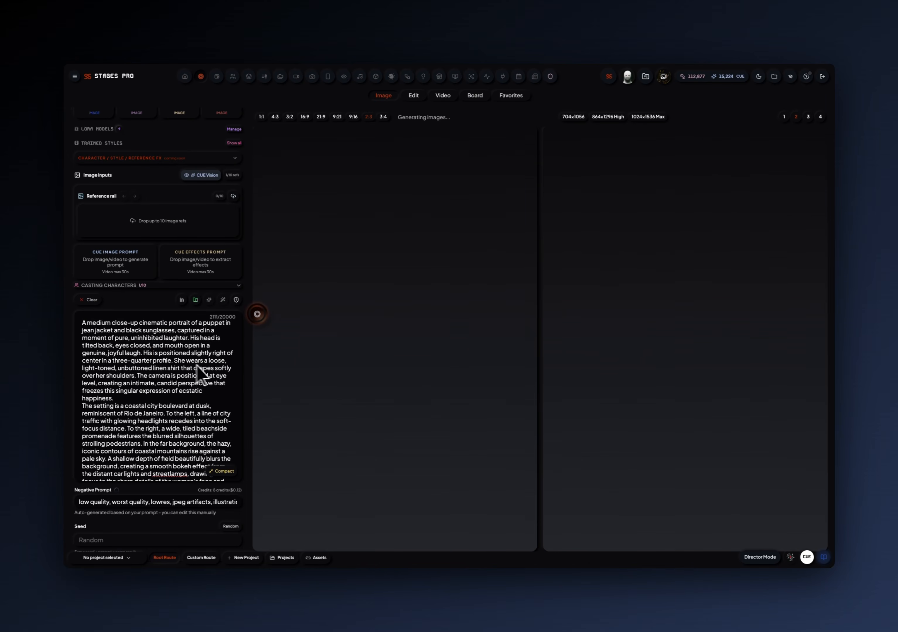
double_click(180, 361)
text(His)
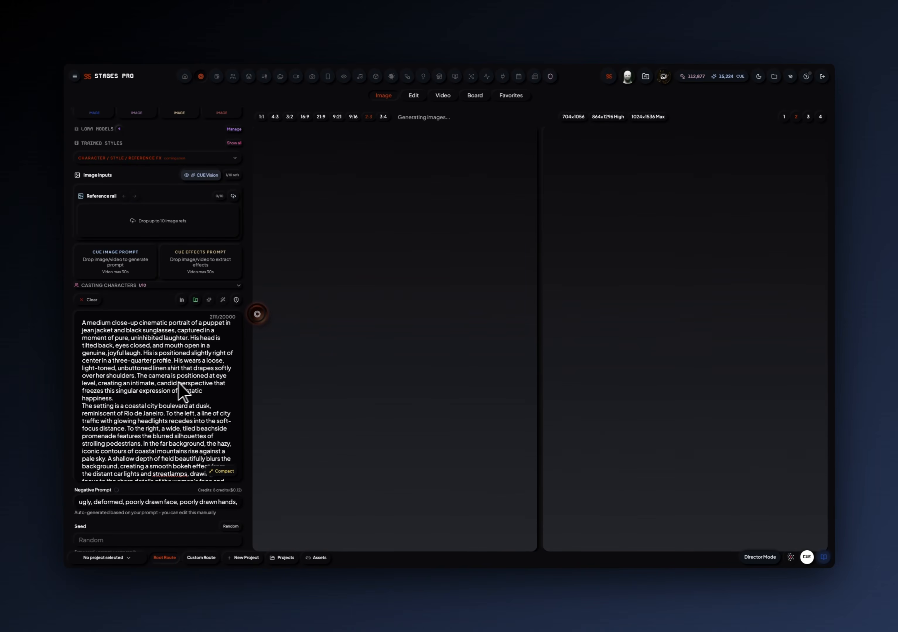
Insert blank lines in the prompt after the paragraphs ending in "happiness." and "hair.".
click(125, 395)
key(Return)
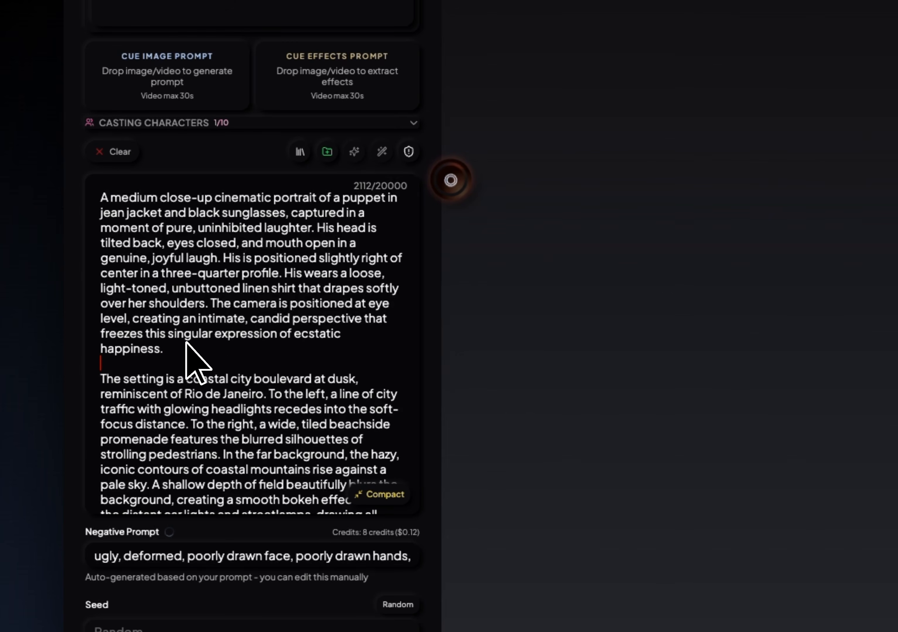
scroll(190, 340, down, 5)
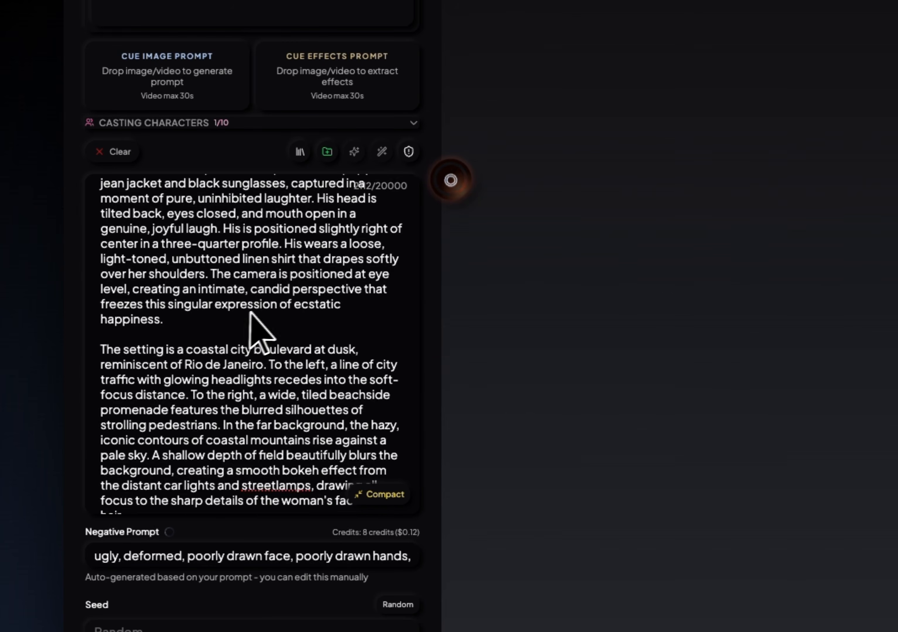
click(255, 281)
key(Return)
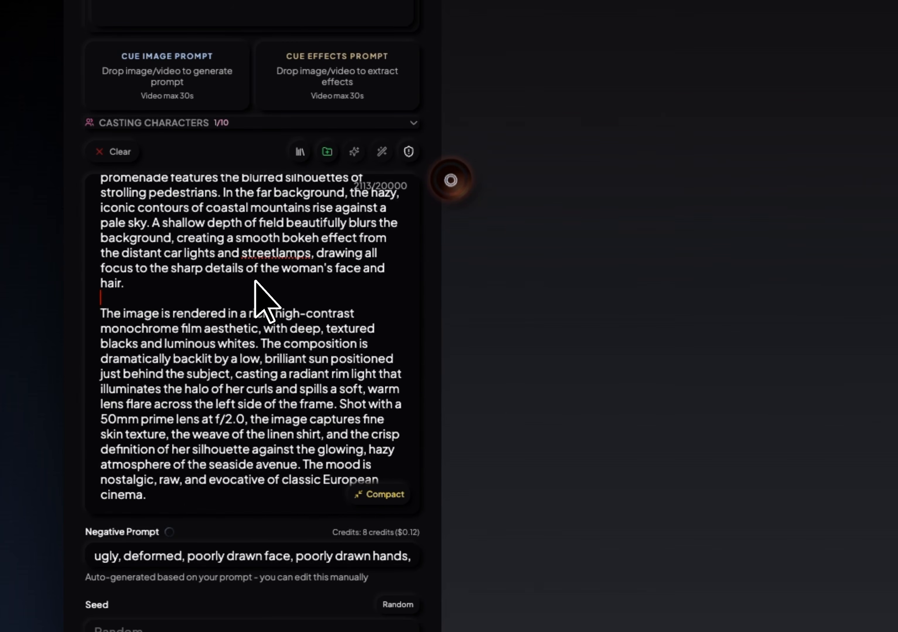
Review the full puppet prompt down to its effects paragraph and generate two images with the BUCK FUZZ character.
scroll(251, 299, up, 3)
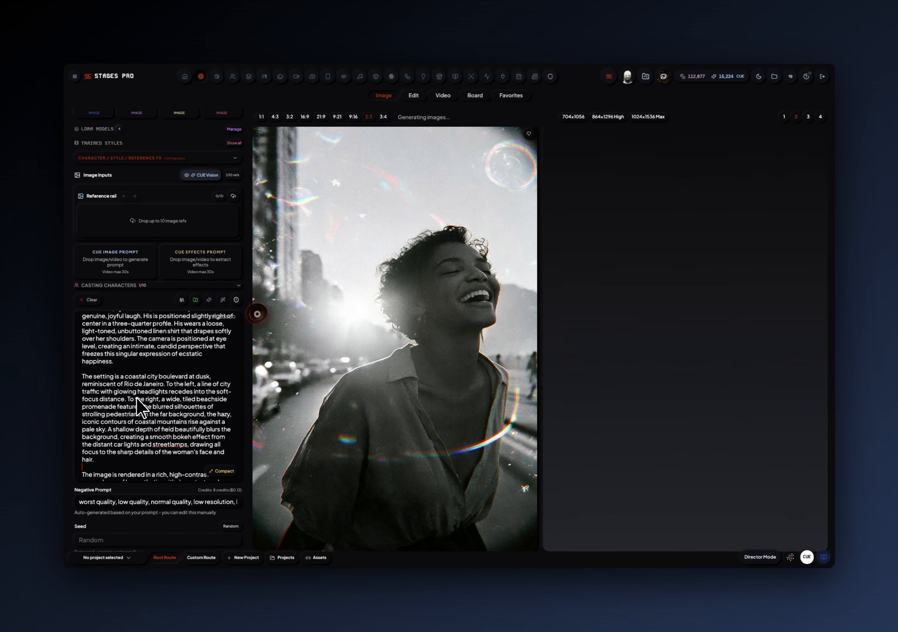
scroll(139, 420, down, 3)
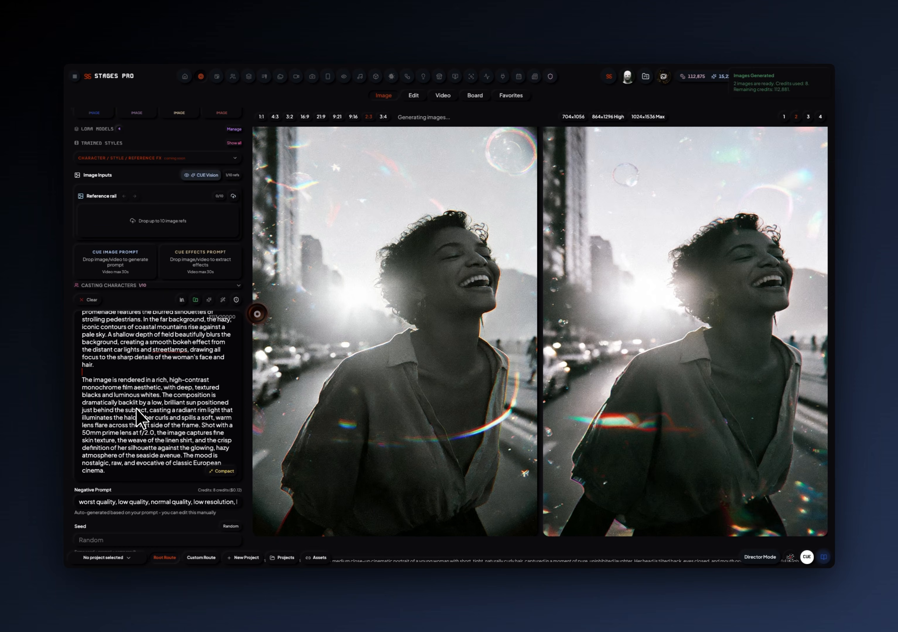
scroll(137, 423, down, 1)
scroll(129, 440, down, 3)
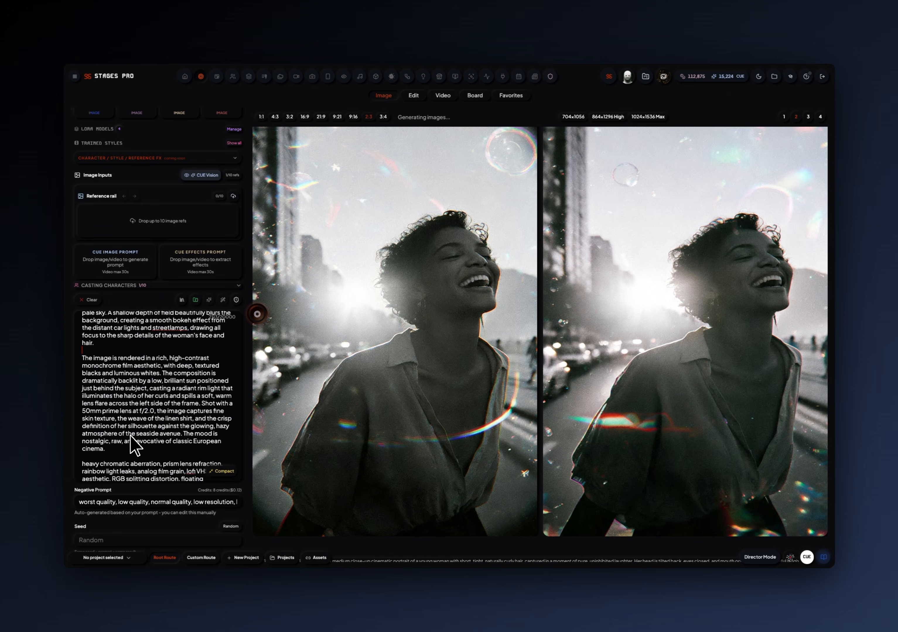
click(257, 316)
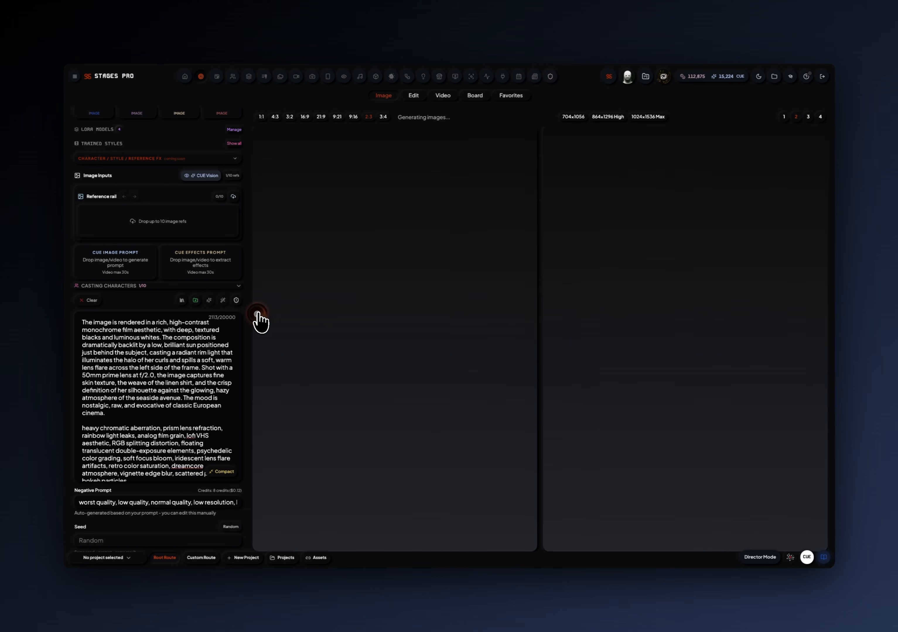
Check which casting character is selected, collapse the list again, and compact the prompt field.
click(238, 286)
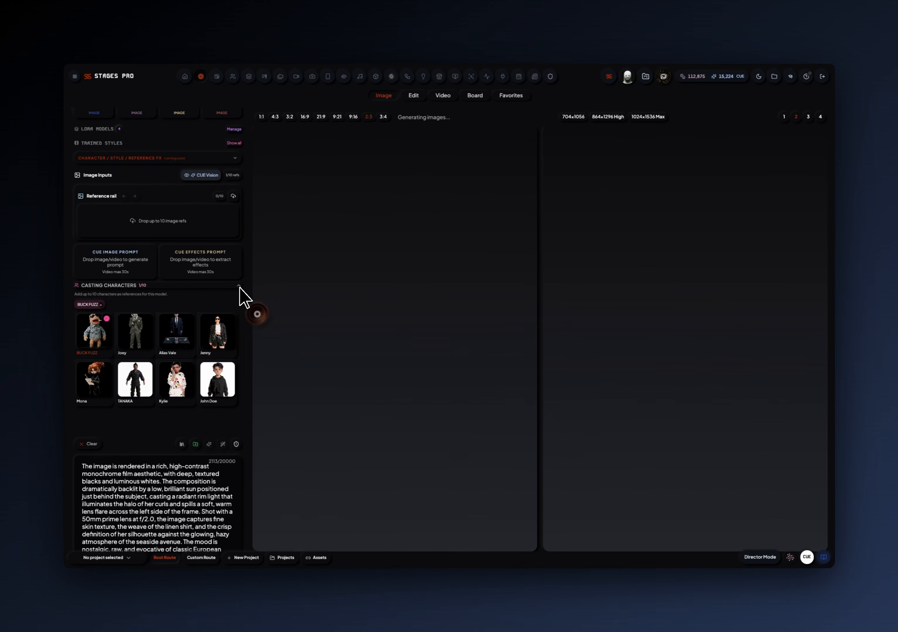
click(239, 286)
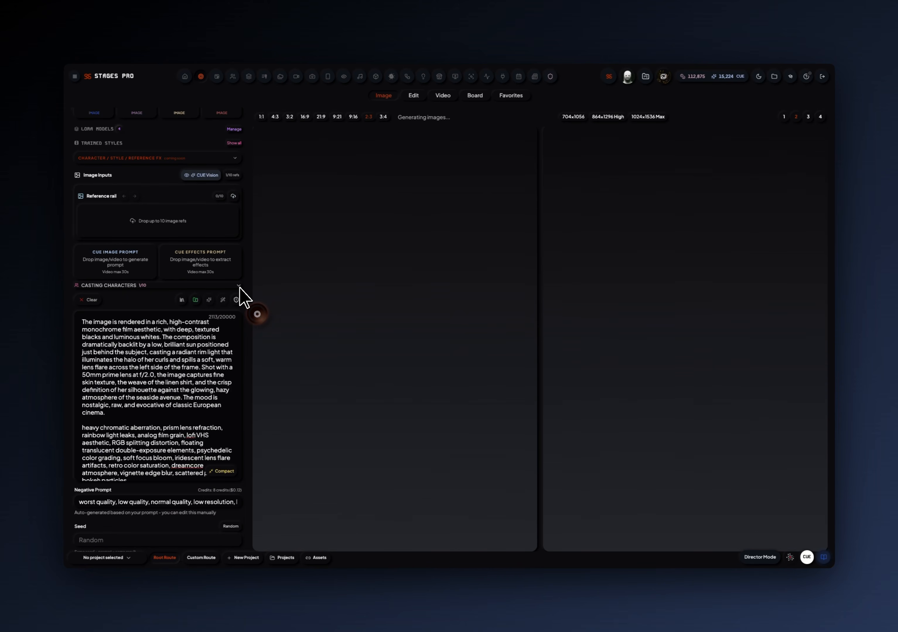
click(220, 471)
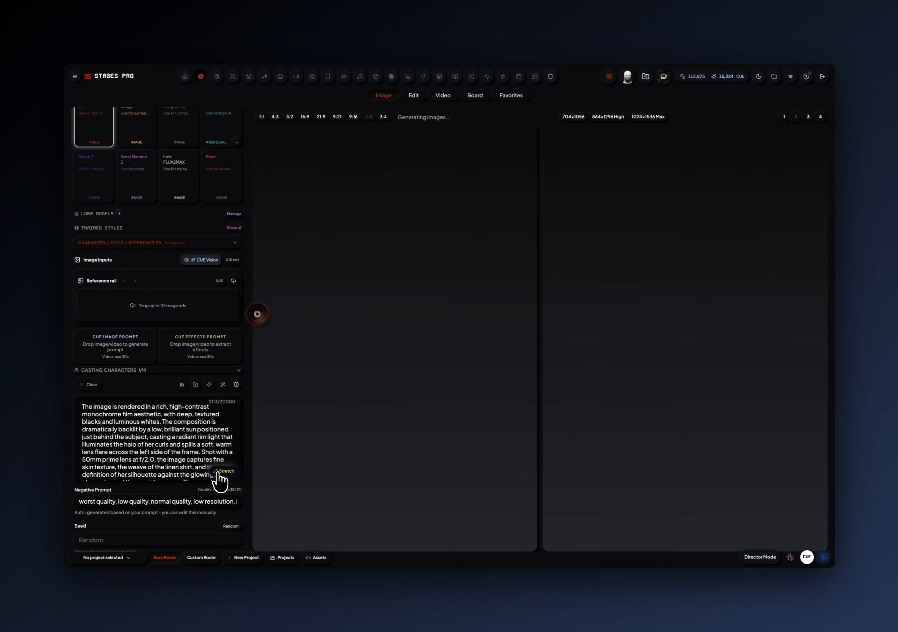
Look through the earlier results in the image feed and return to the newly generated puppet images.
scroll(221, 362, up, 2)
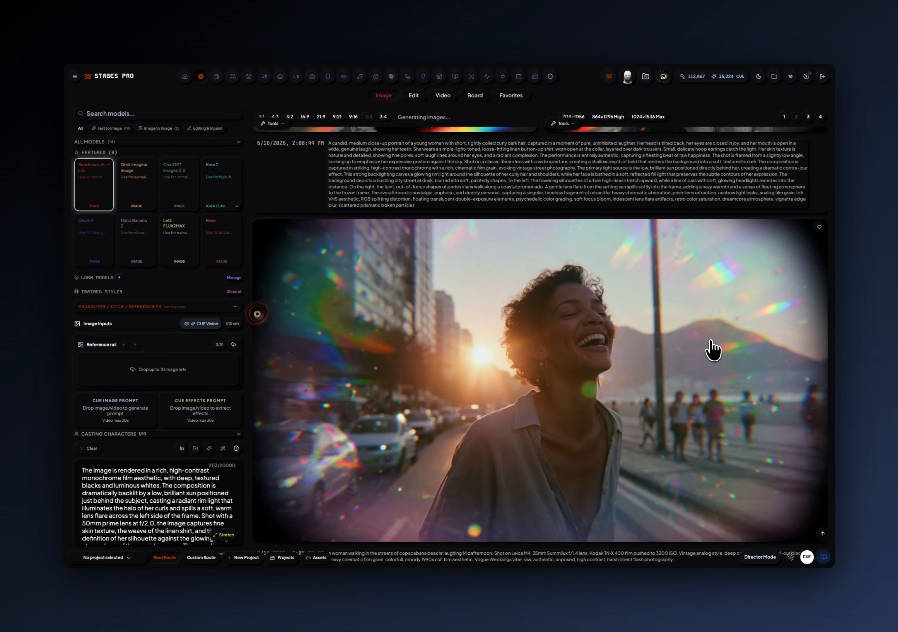
scroll(711, 342, up, 15)
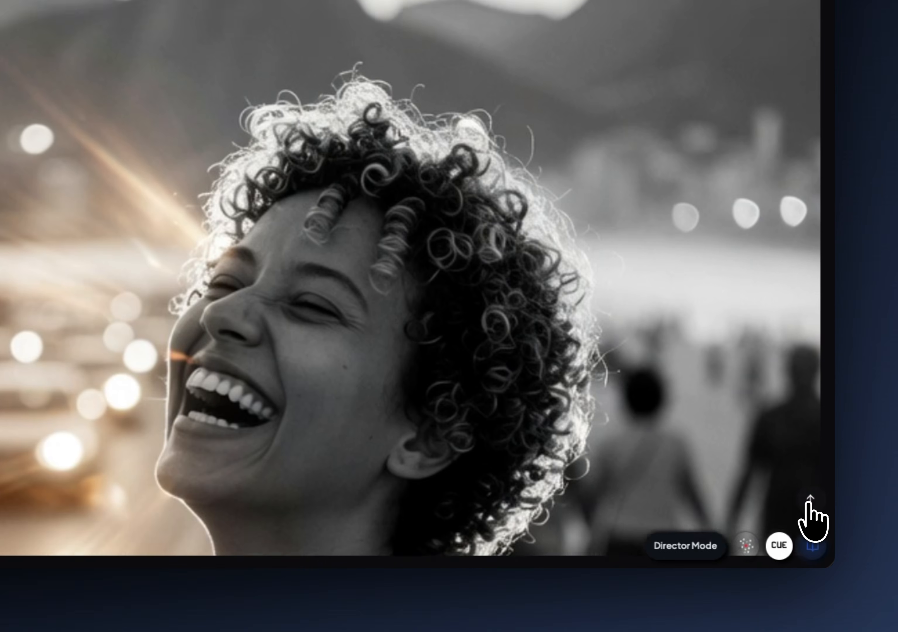
click(823, 533)
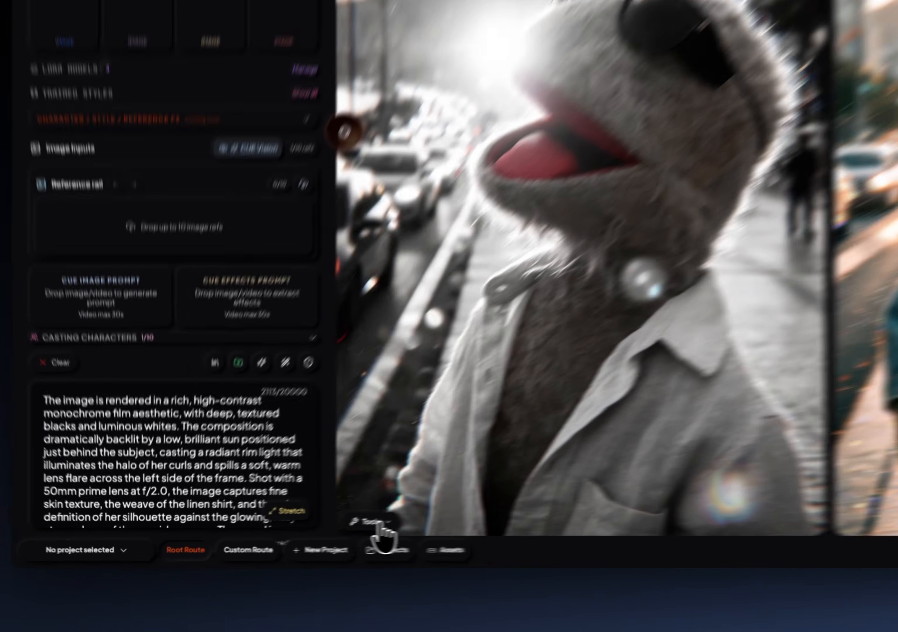
Generate a video from the monochrome puppet image with Grok Imagine 1.5 at 8s and 720p.
click(277, 541)
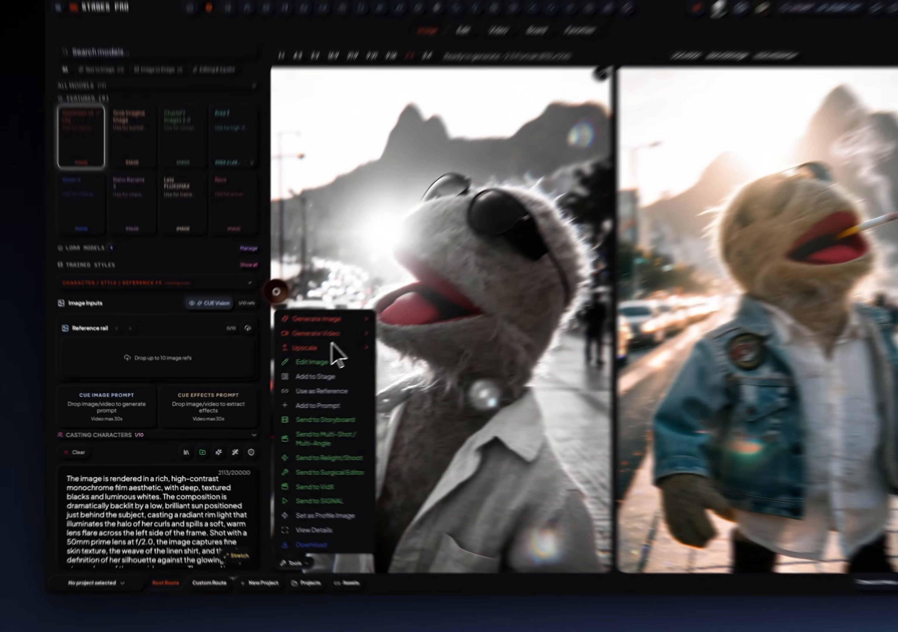
mouse_move(467, 132)
mouse_move(366, 354)
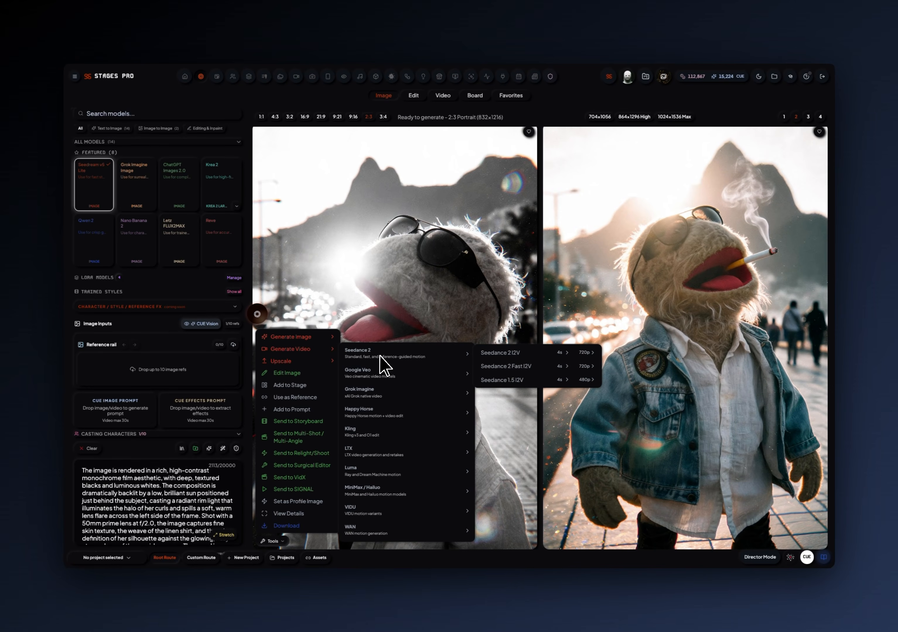
mouse_move(379, 387)
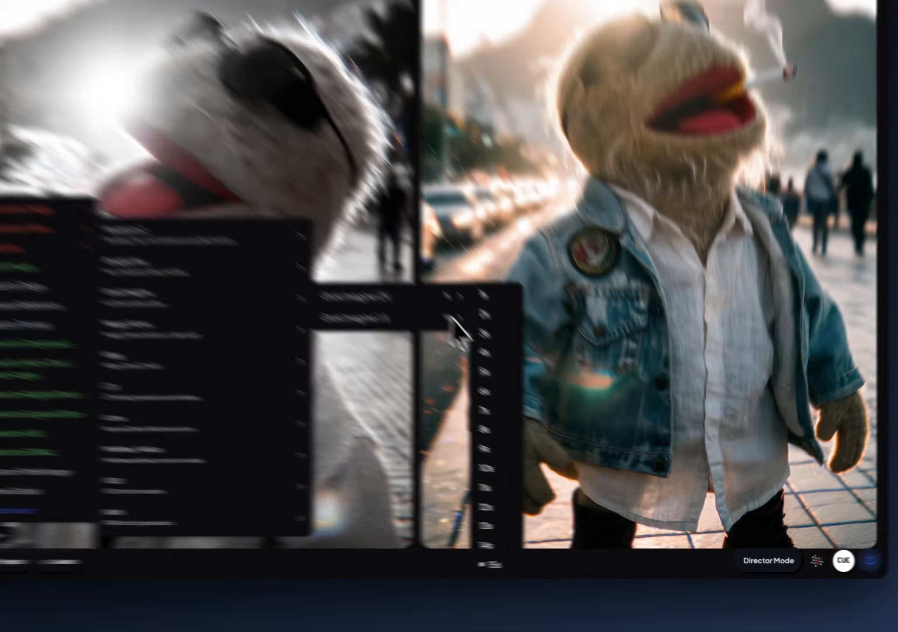
mouse_move(565, 406)
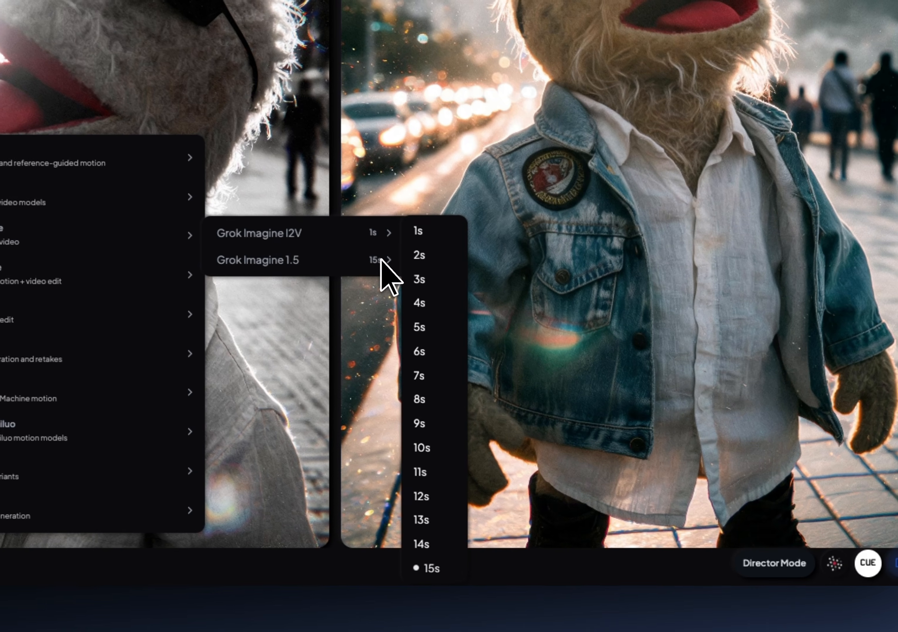
click(420, 398)
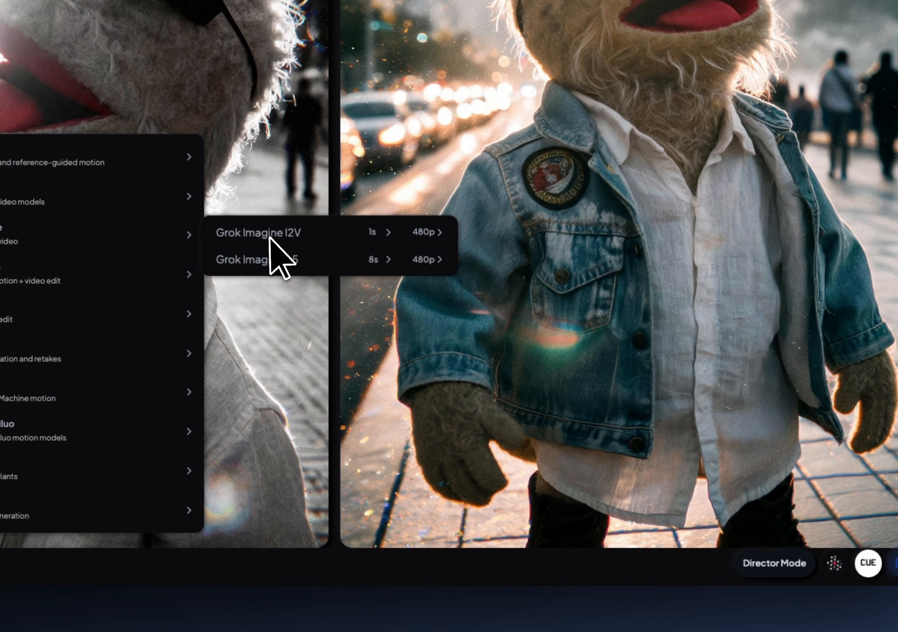
mouse_move(413, 257)
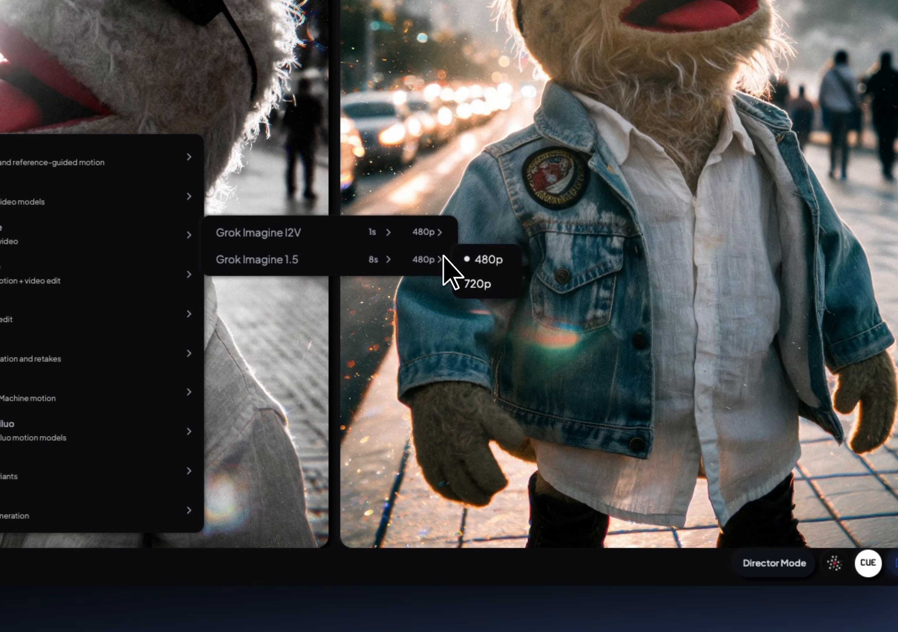
click(264, 260)
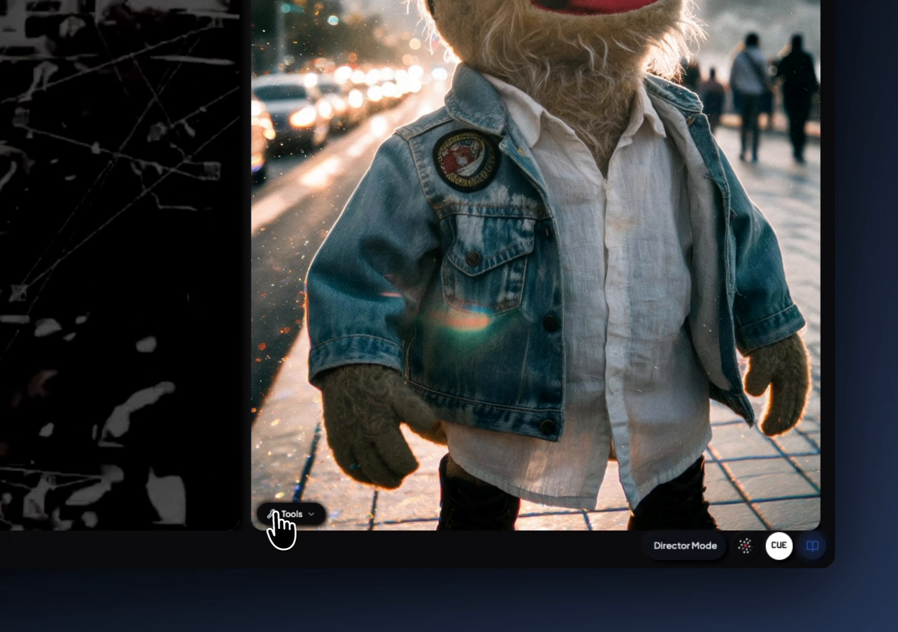
Generate a video from the denim-jacket puppet image with Veo 3 I2V at 8s and 720p.
click(366, 532)
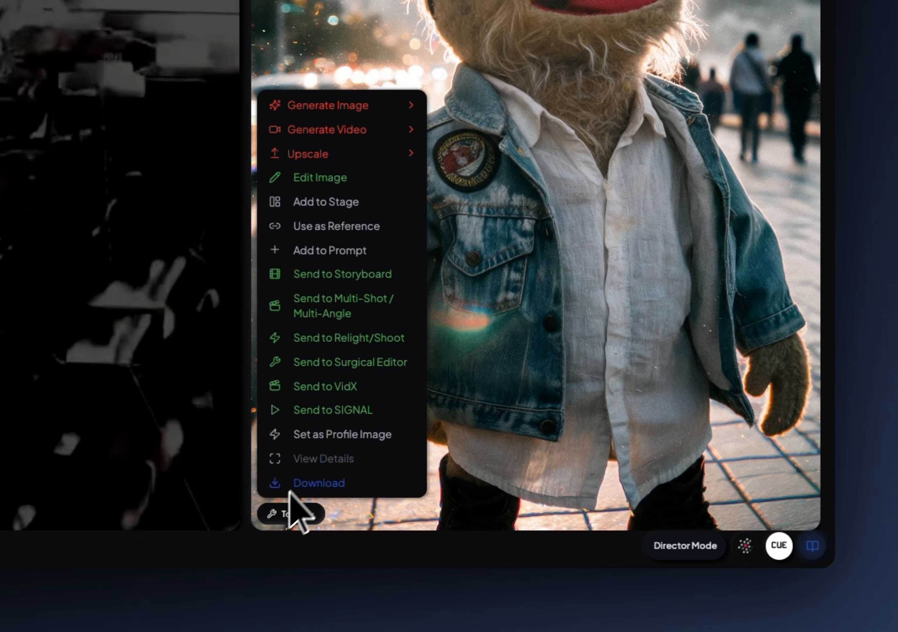
mouse_move(358, 130)
mouse_move(484, 184)
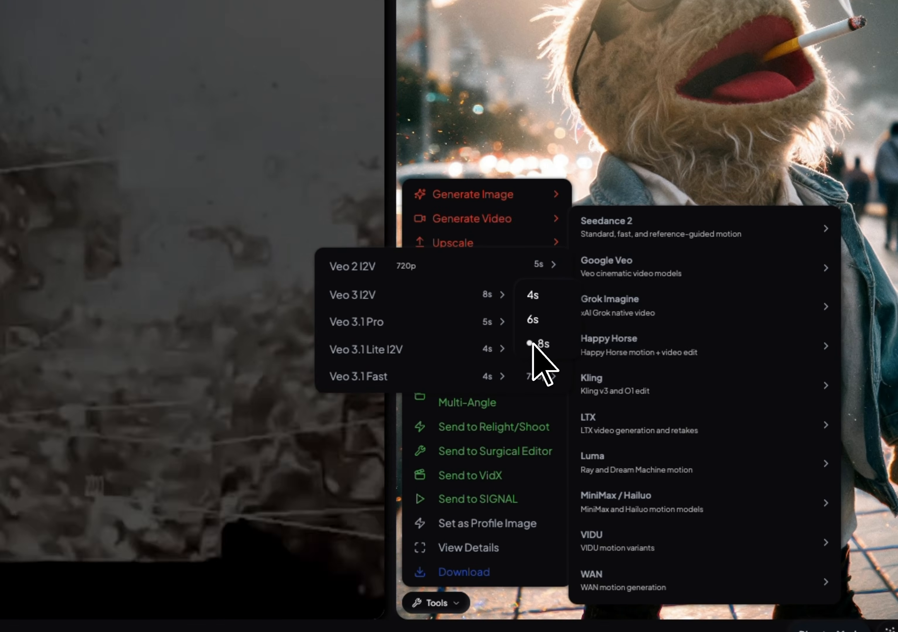
click(612, 411)
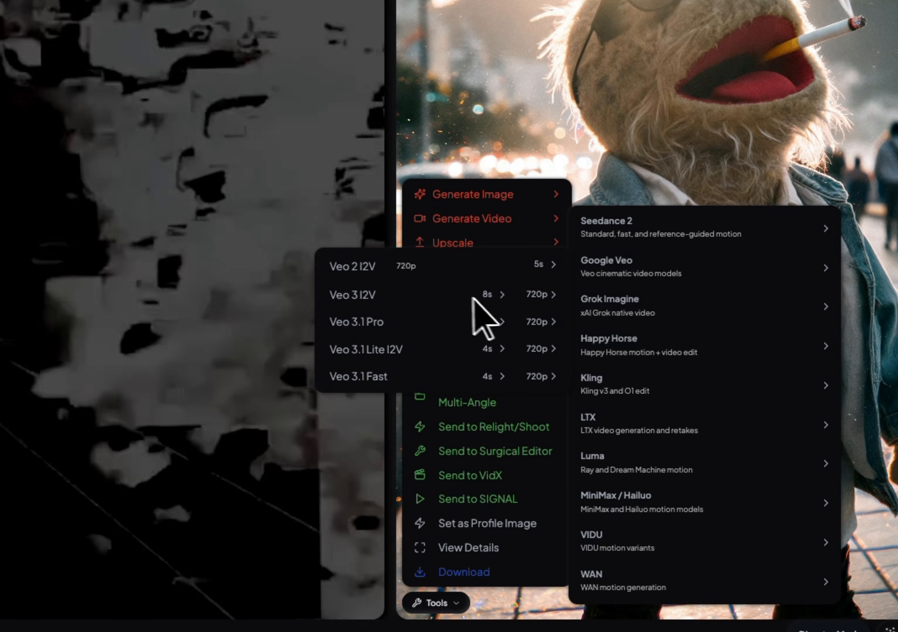
click(364, 295)
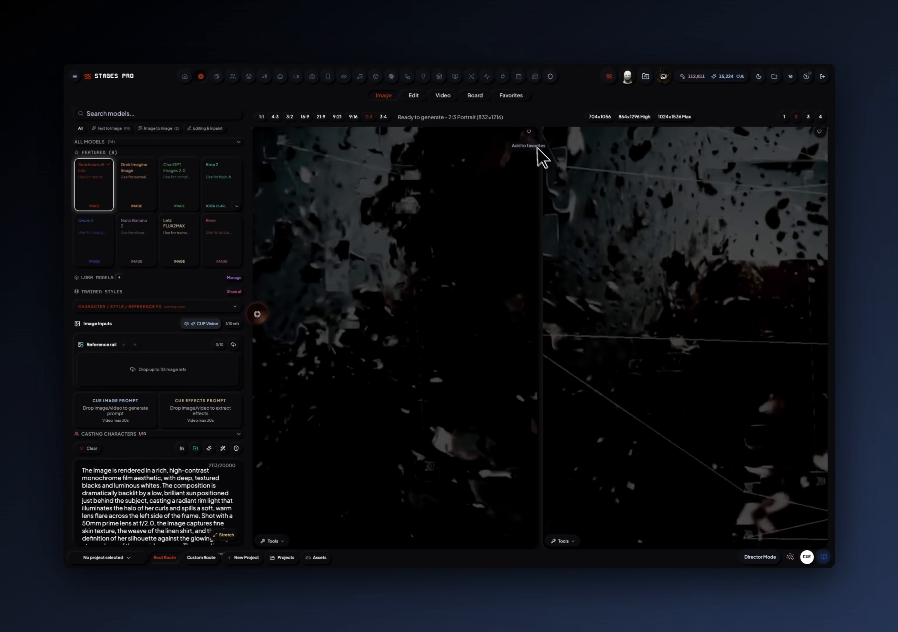
Add both puppet items to the favorites while their videos are generating and dismiss the notification.
click(528, 131)
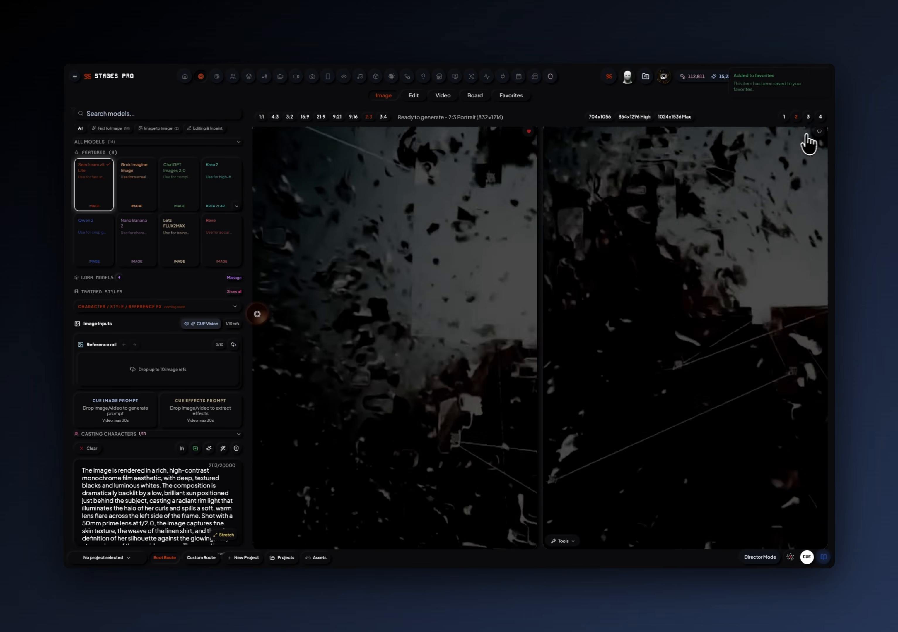
click(805, 136)
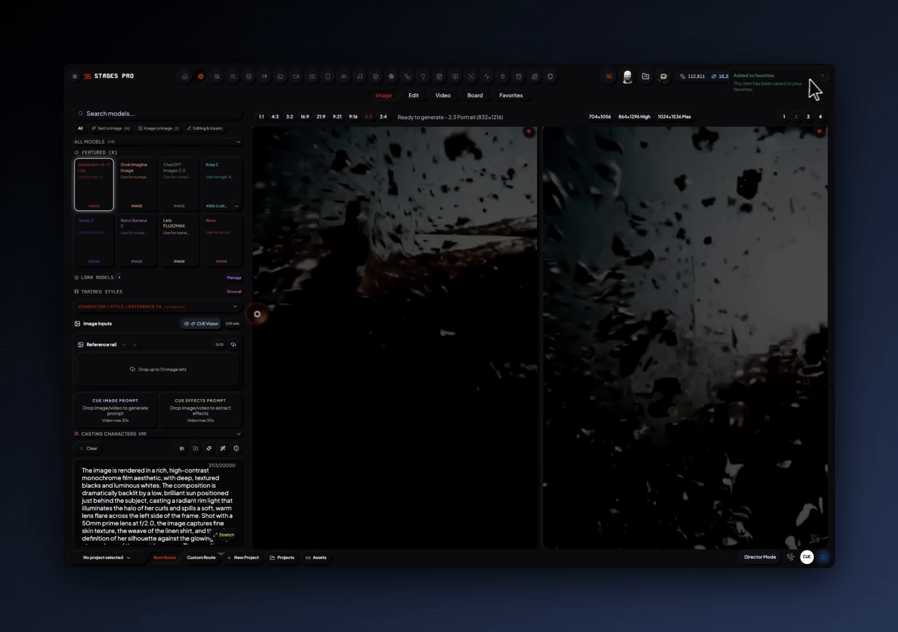
click(822, 77)
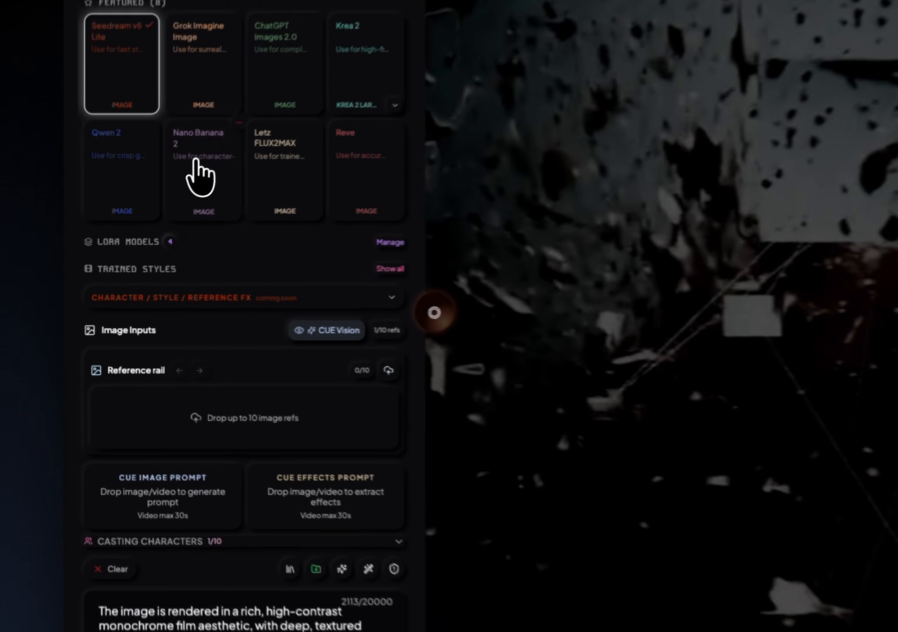
Select the Nano Banana 2 model and replace the prompt with "Buck Fuzz getting off his black harley davidson motorcycle and".
click(133, 240)
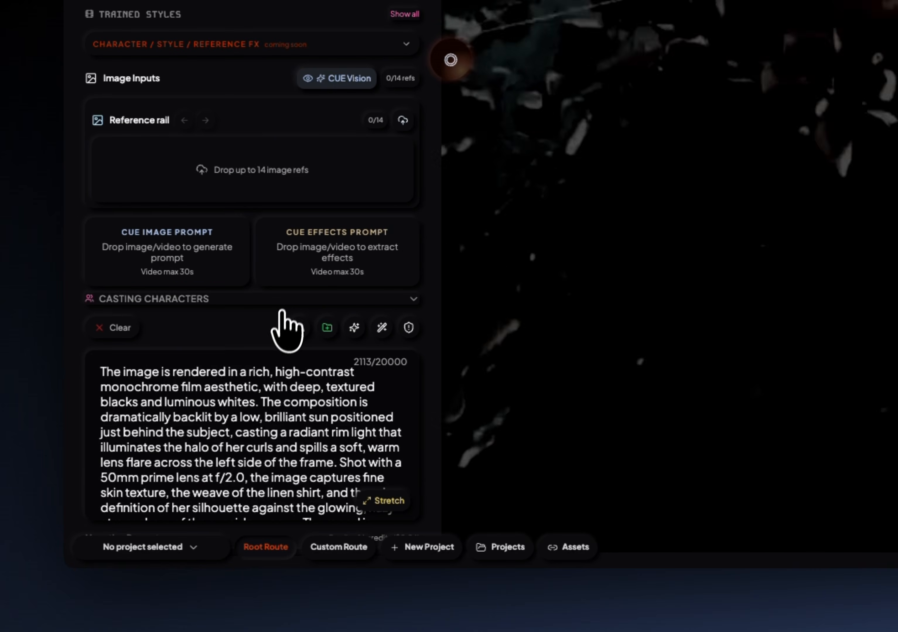
scroll(221, 413, down, 10)
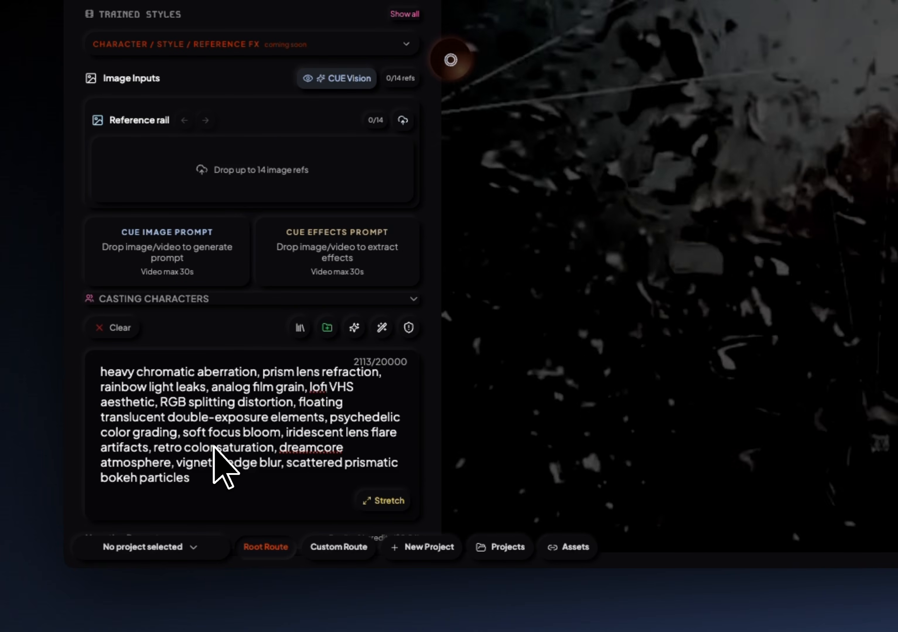
key(ctrl+a)
key(BackSpace)
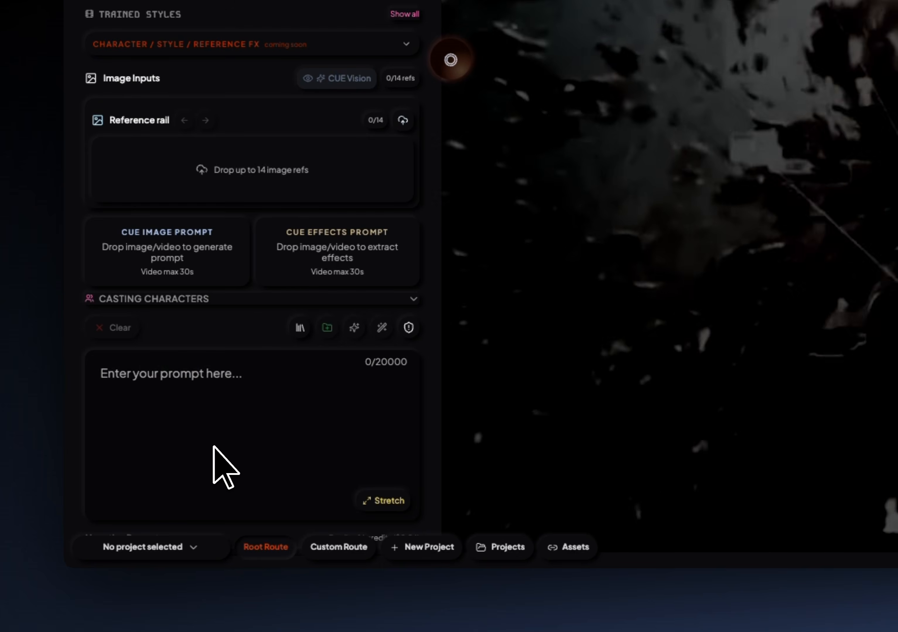
text(Buck Fuzz getting off his black harley davidson motorcycle and)
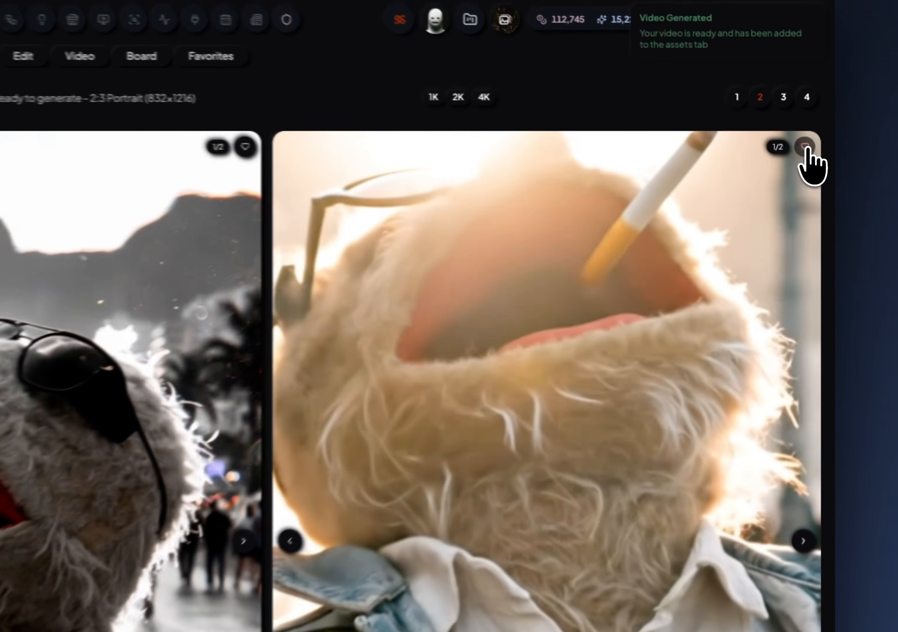
Add the denim-jacket puppet video to the favorites, and download both this video and the monochrome one.
click(819, 142)
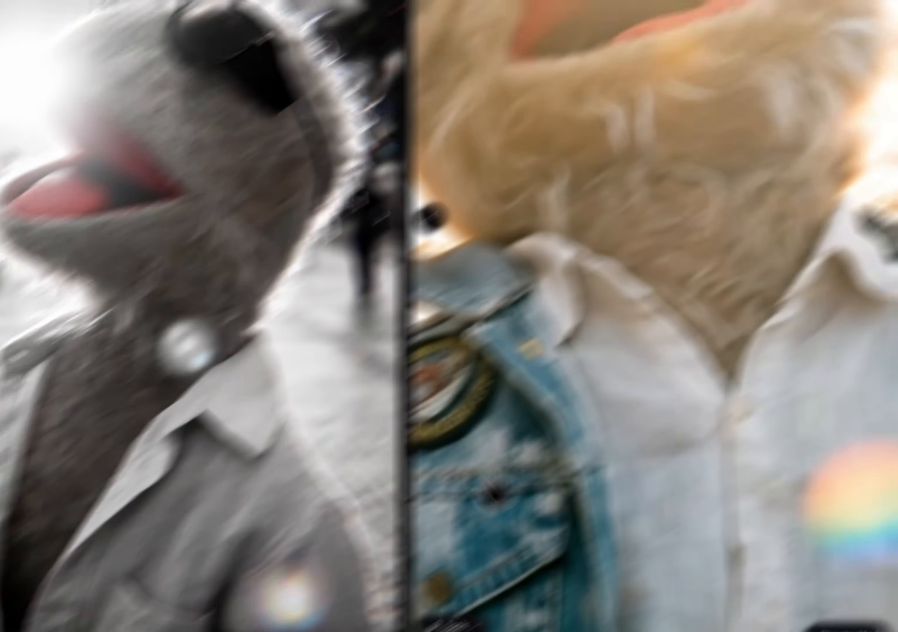
click(626, 537)
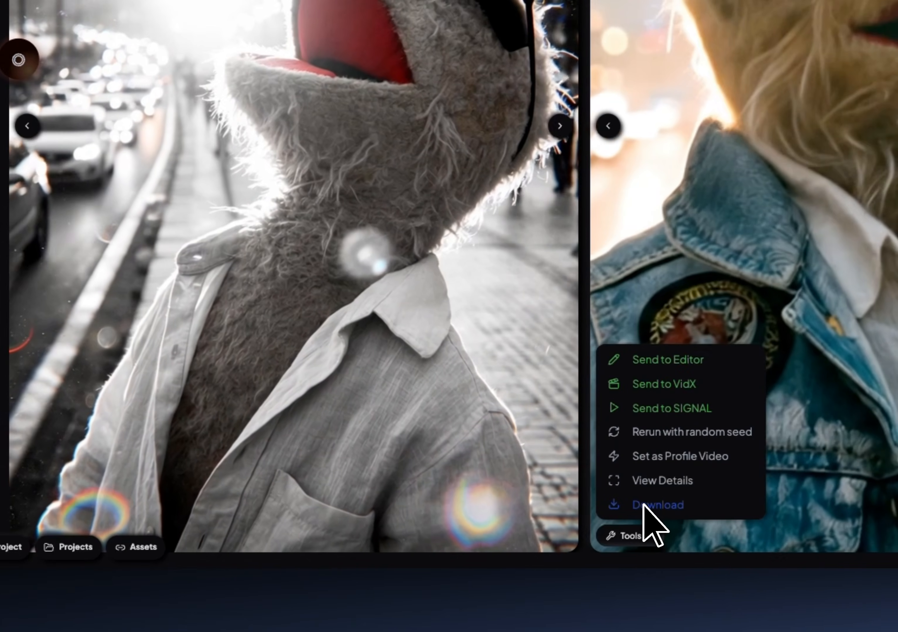
click(643, 508)
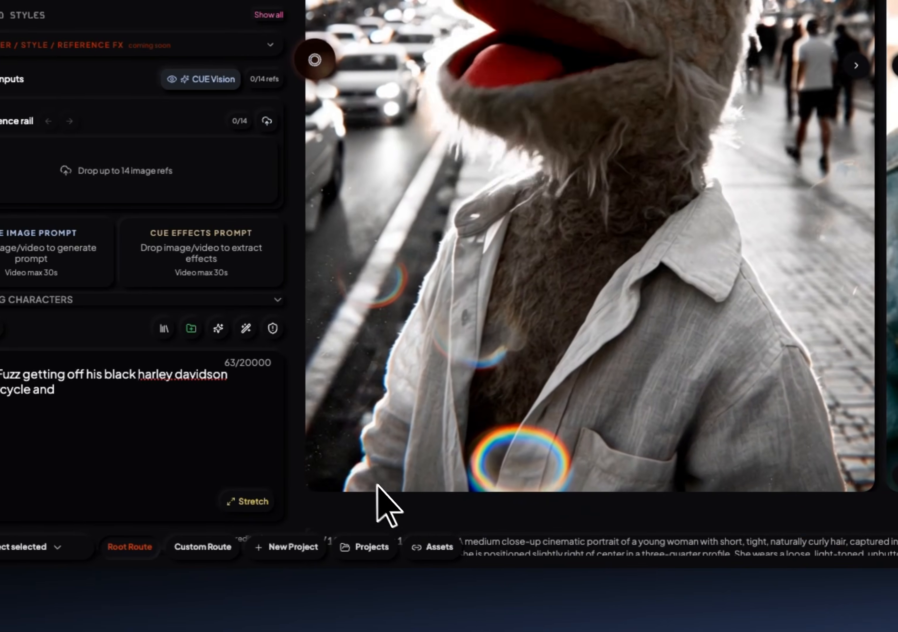
click(364, 486)
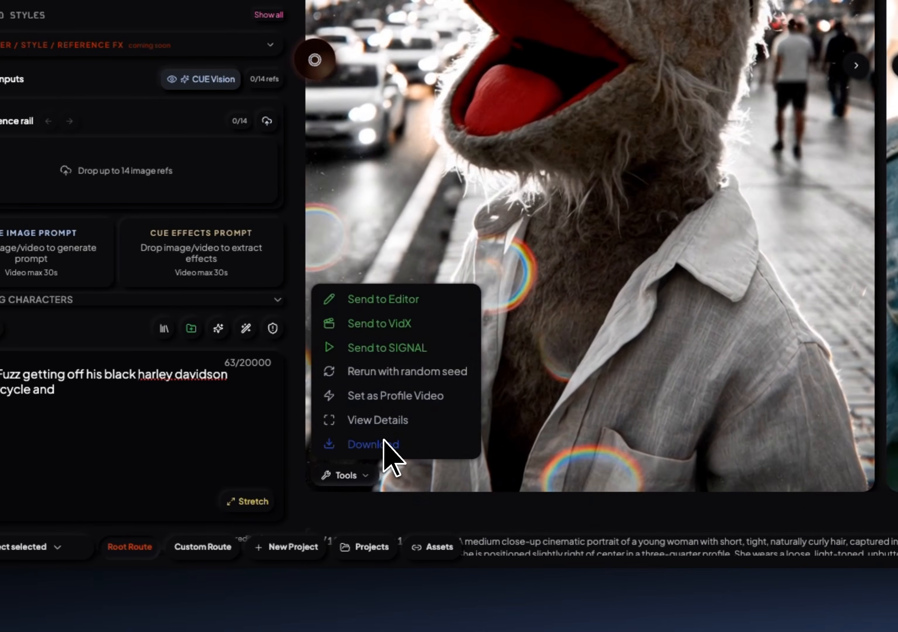
click(383, 442)
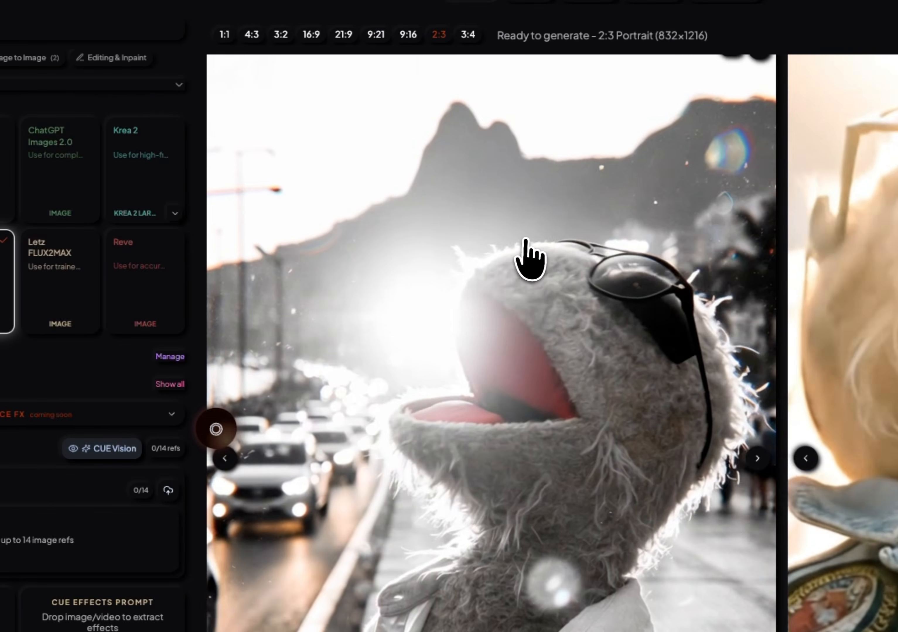
Send the monochrome puppet video to the SIGNAL vertical content creator.
click(381, 547)
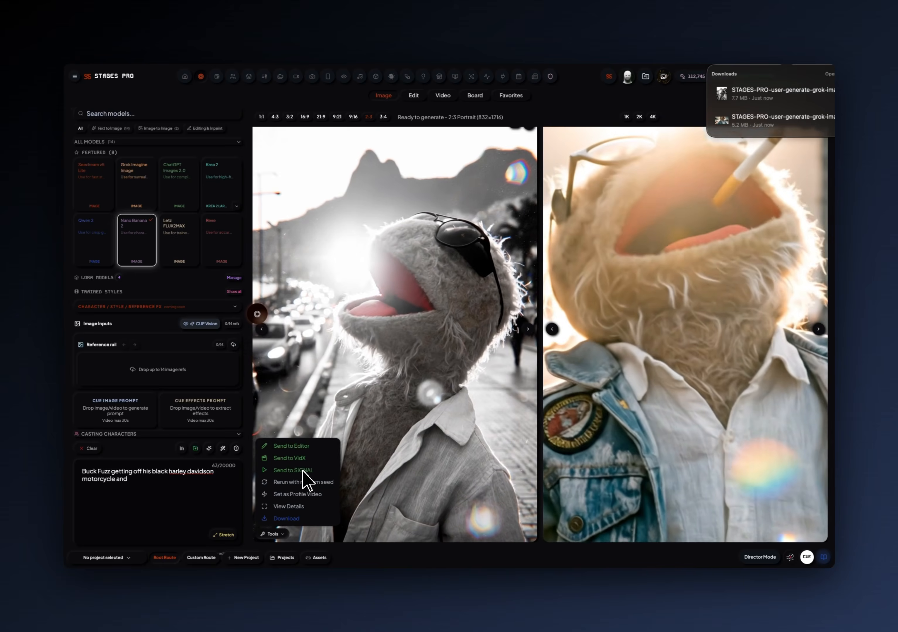
click(303, 471)
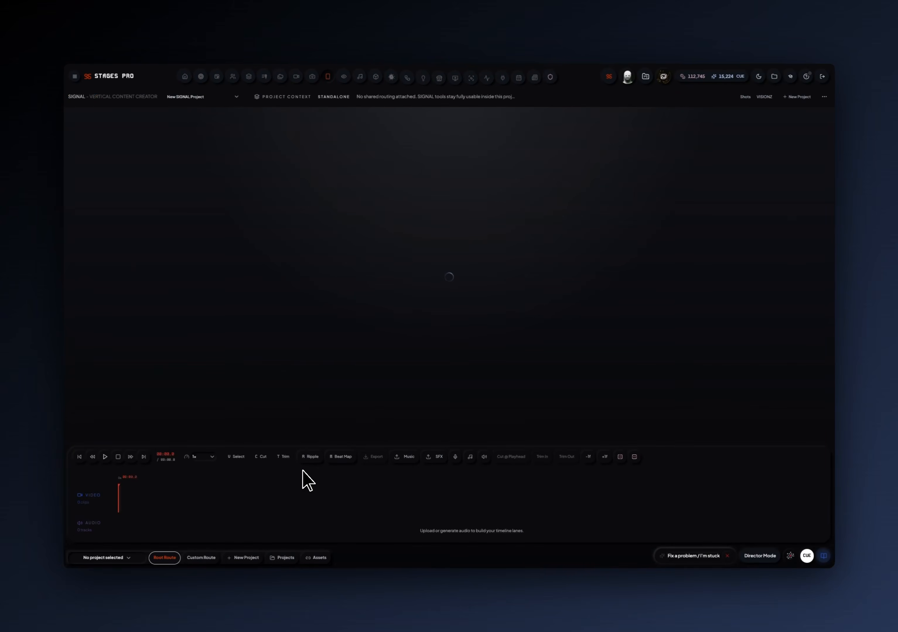